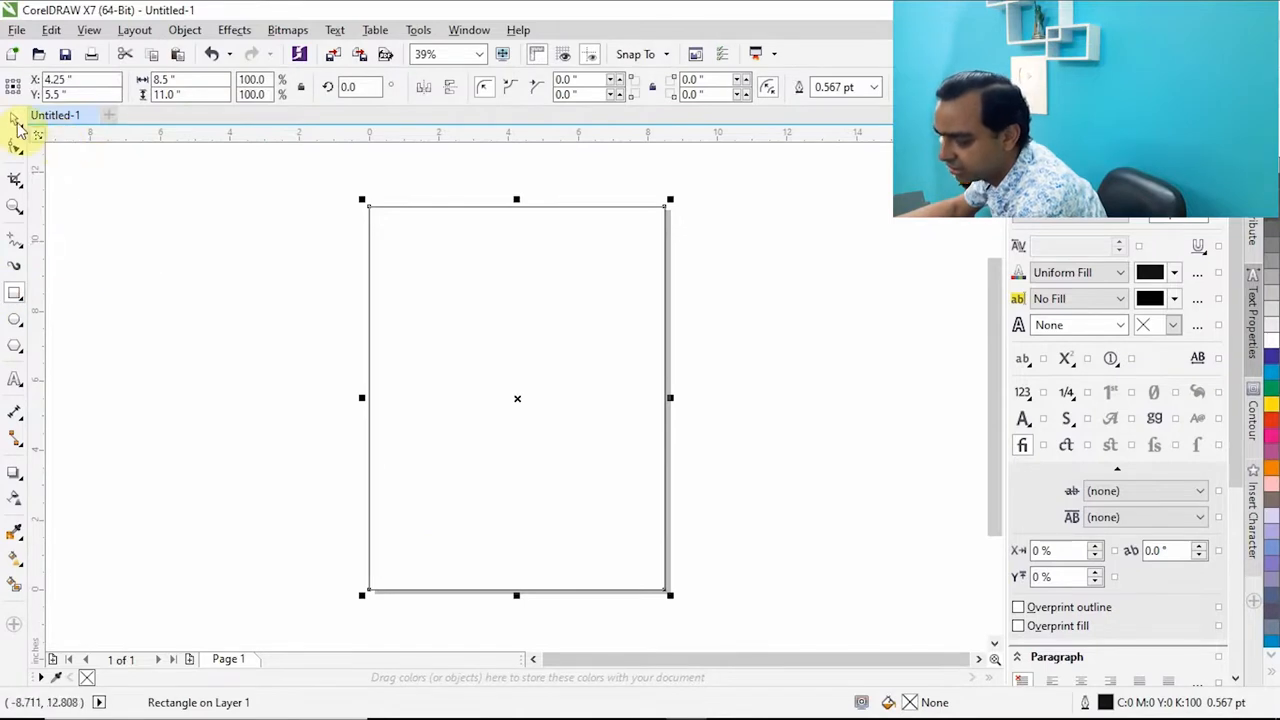
Set the document's units to millimeters.
left_click(716, 275)
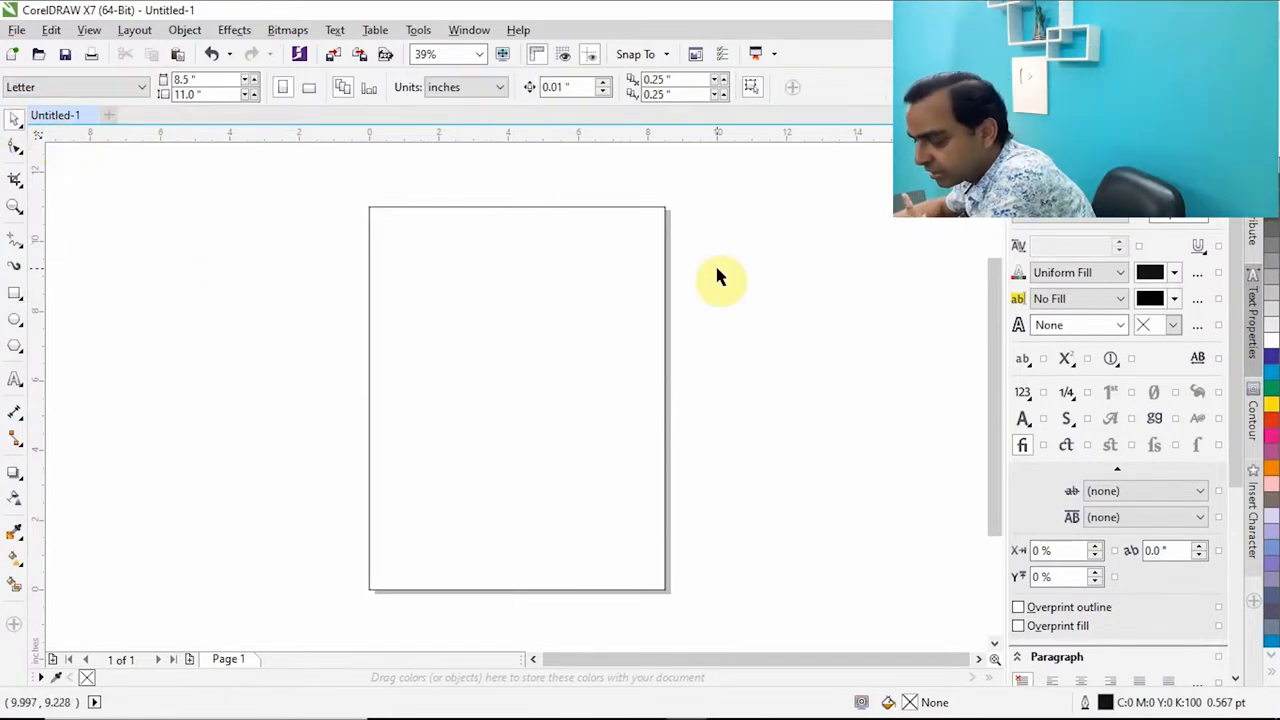
left_click(475, 88)
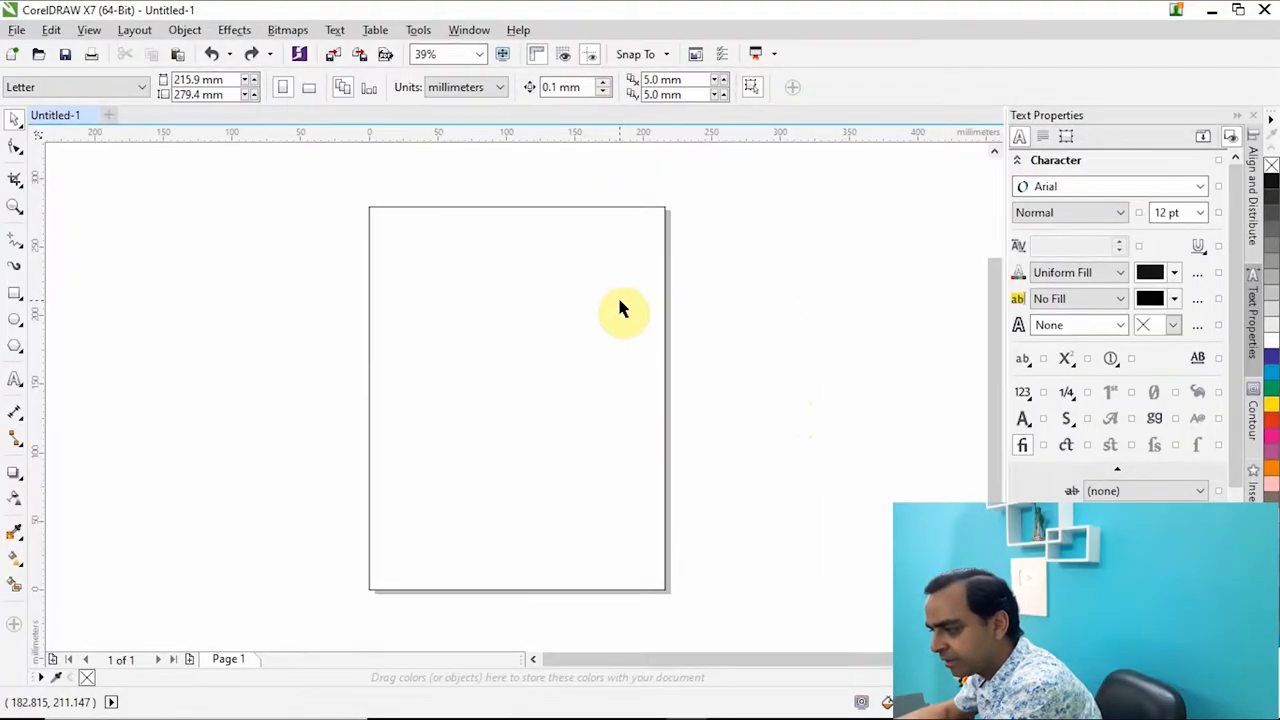
left_click(620, 300)
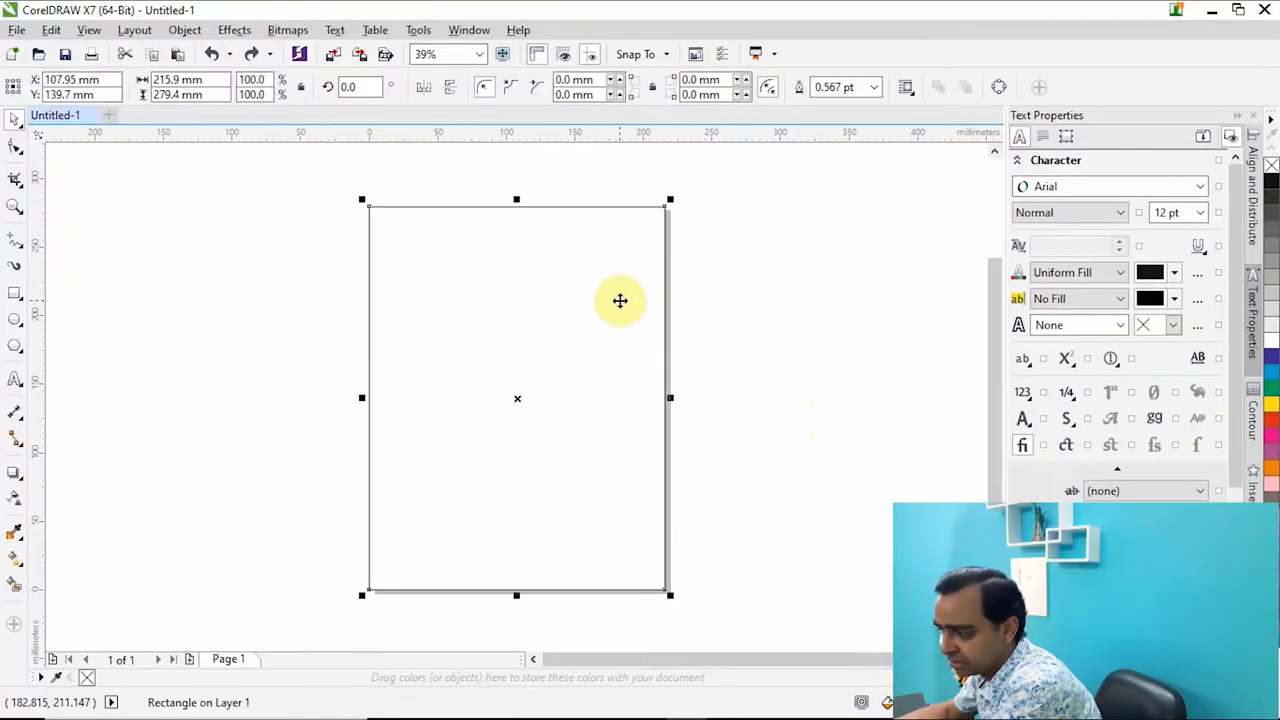
left_click(694, 312)
left_click(568, 311)
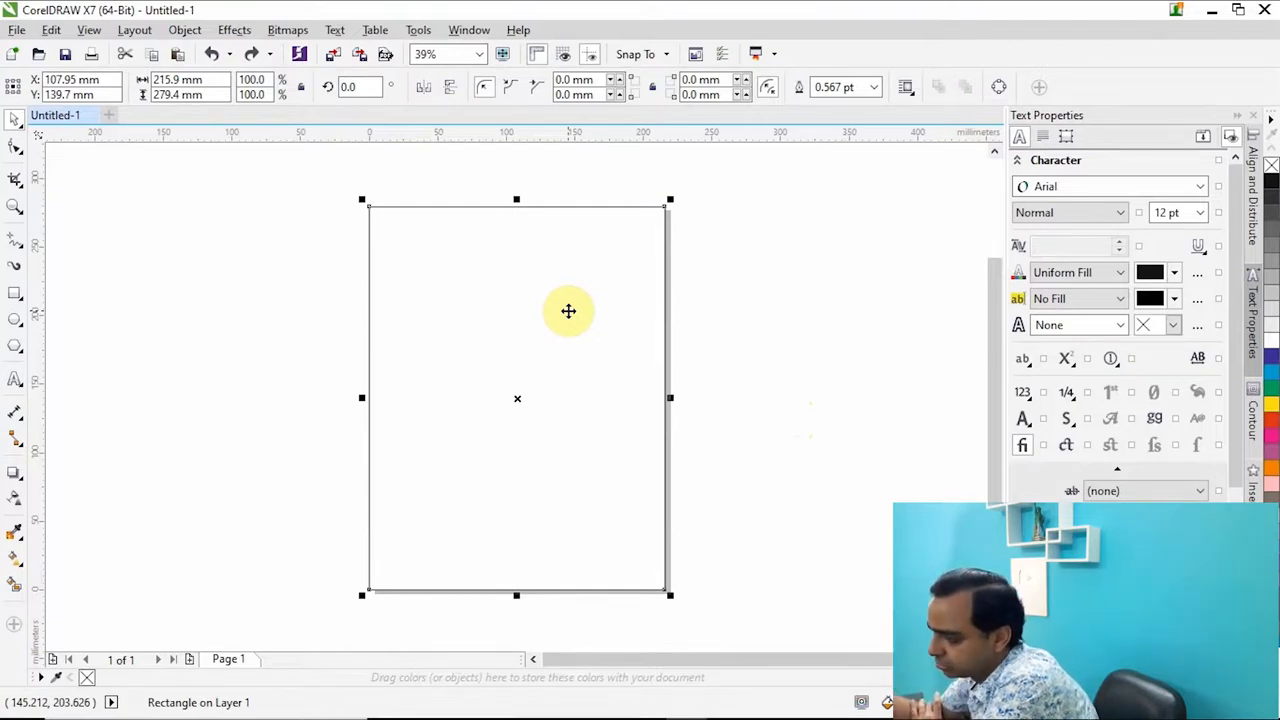
left_click(750, 340)
Apply a one-step outside contour with a 3 mm offset to the page-sized rectangle.
left_click(526, 366)
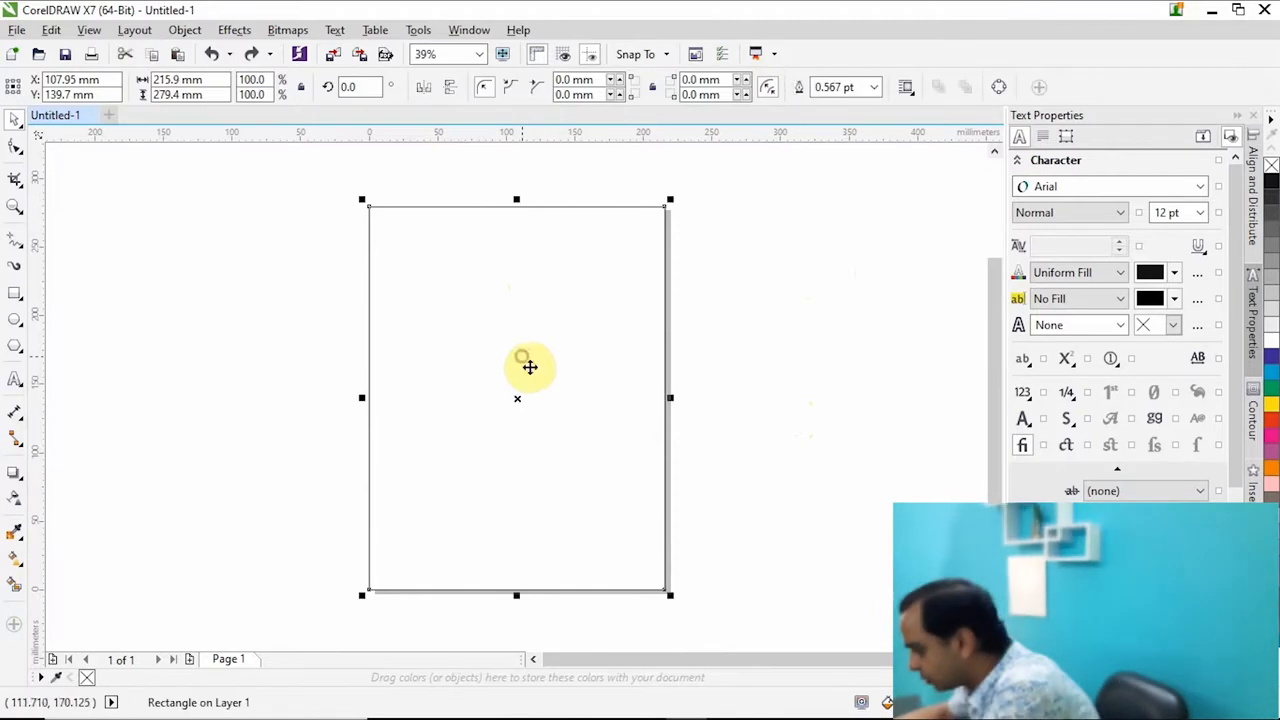
left_click(1252, 420)
left_click_drag(1125, 190, 994, 189)
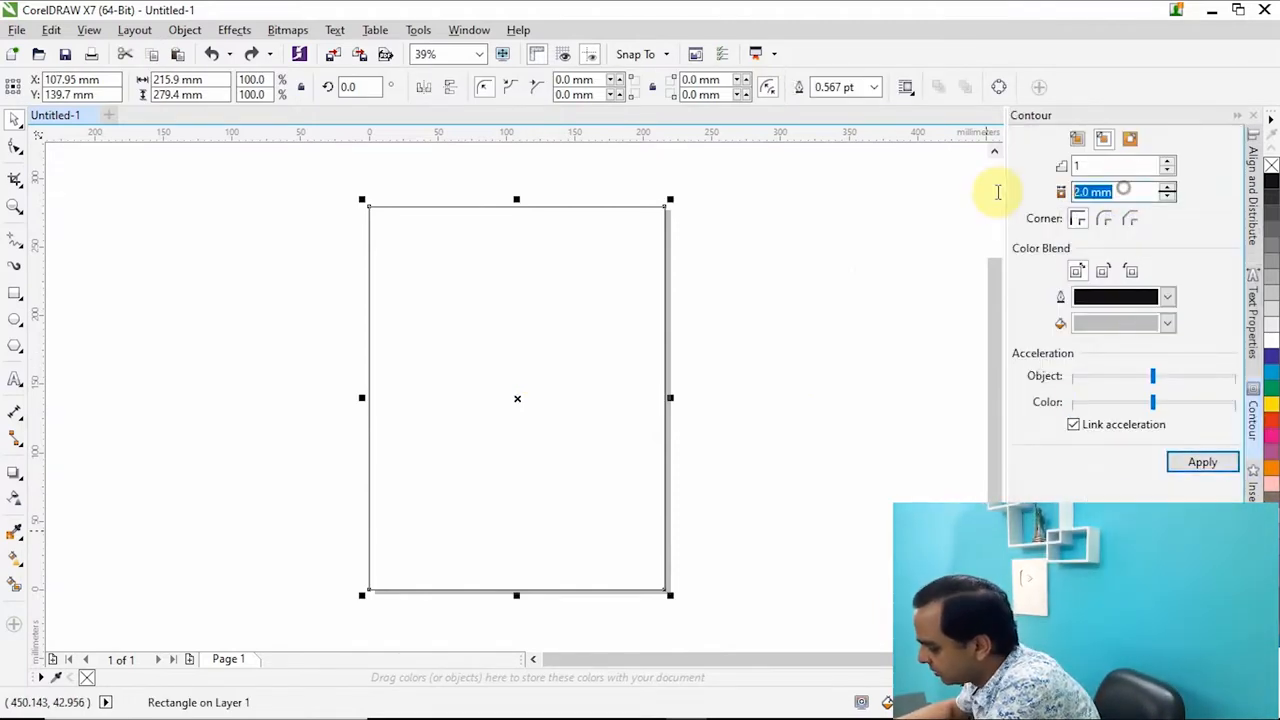
type("3")
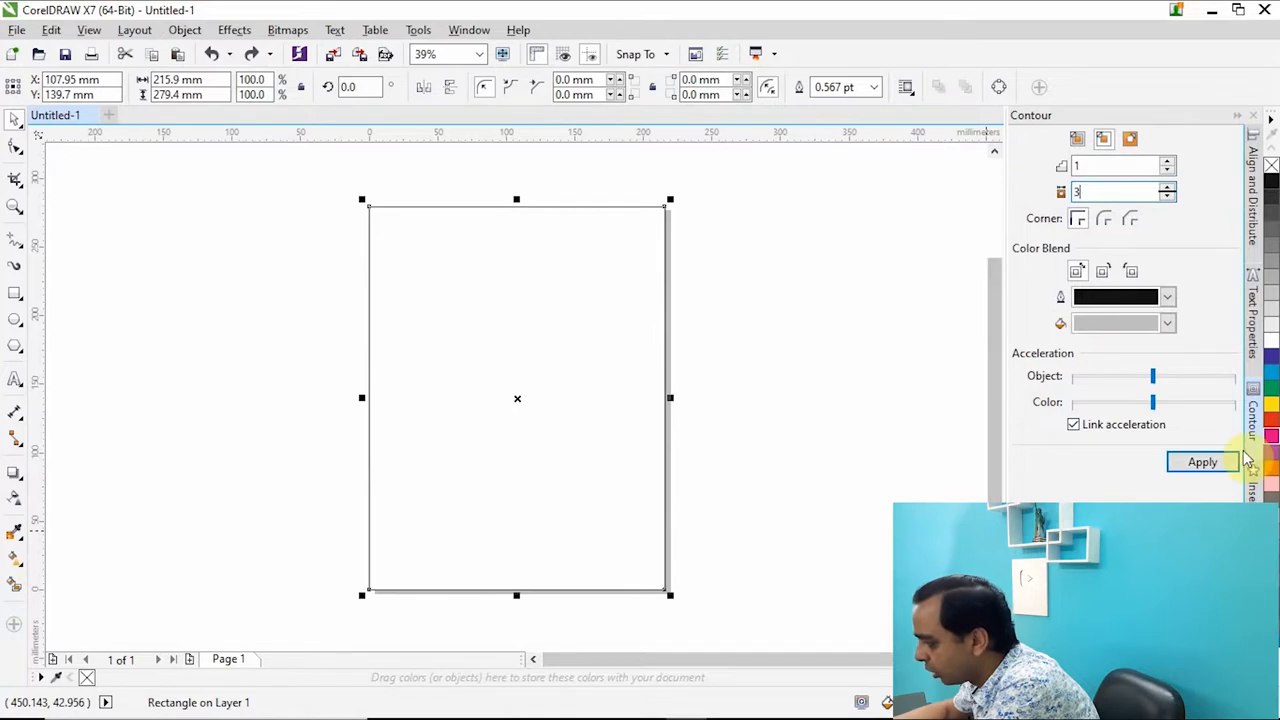
left_click(1132, 140)
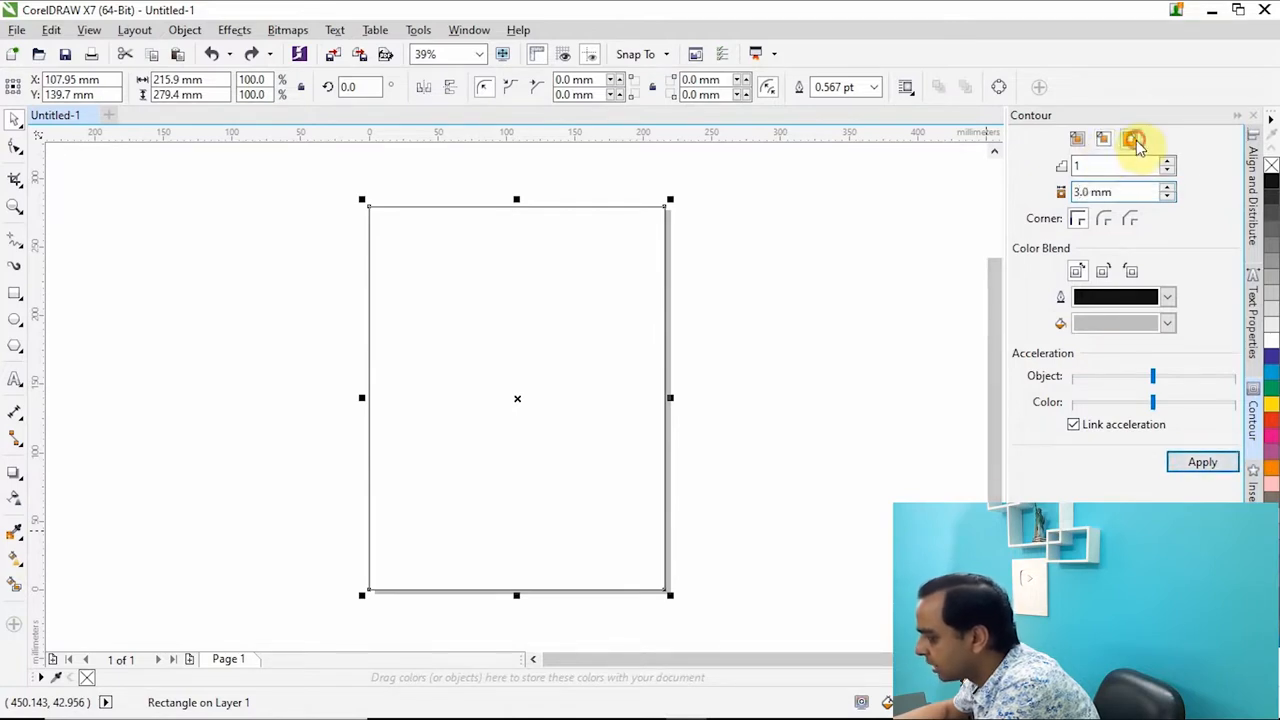
left_click(1203, 463)
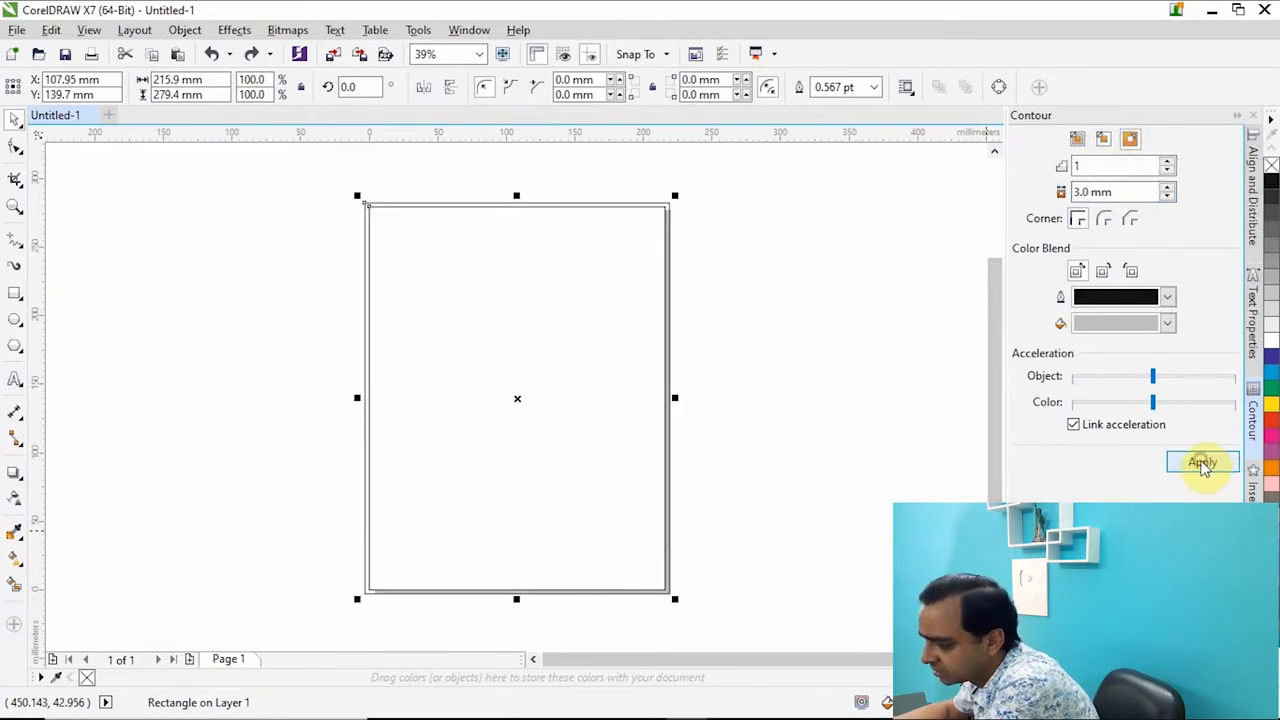
Break the contour group apart to separate the outer outline from the page-sized rectangle.
scroll(620, 205, "up", 2)
scroll(620, 210, "up", 2)
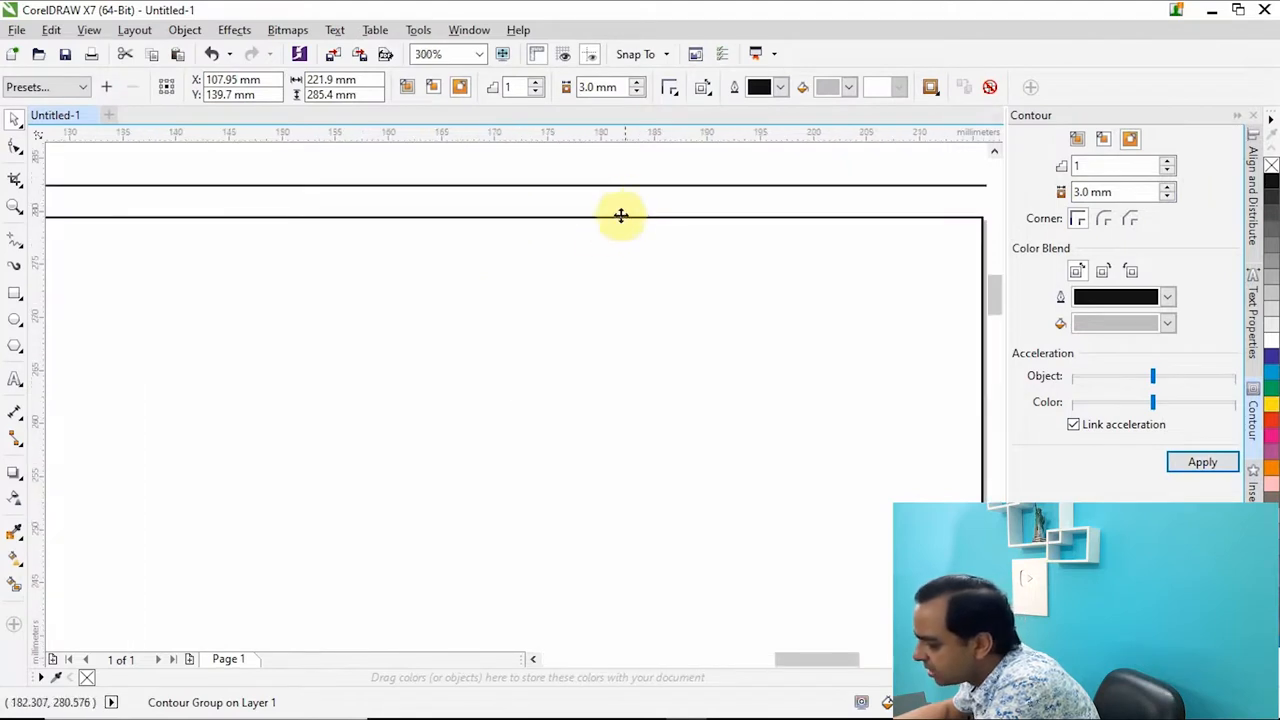
scroll(640, 240, "down", 1)
right_click(666, 240)
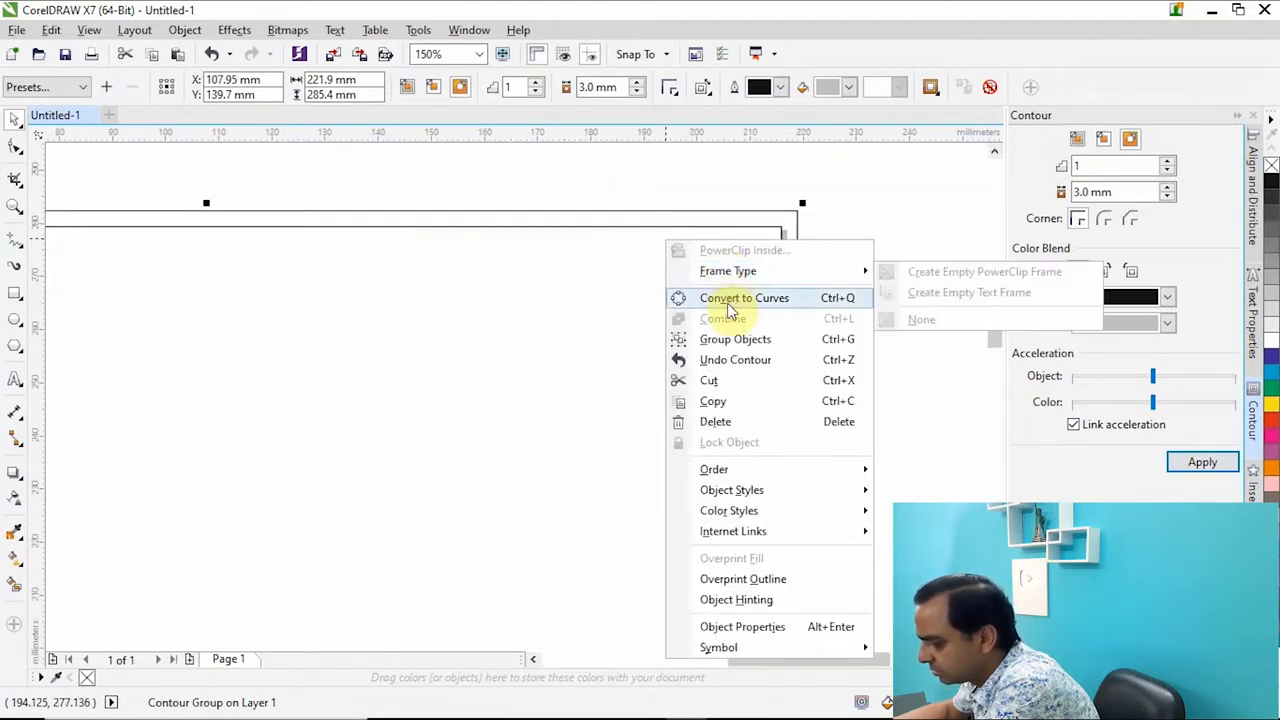
left_click(903, 225)
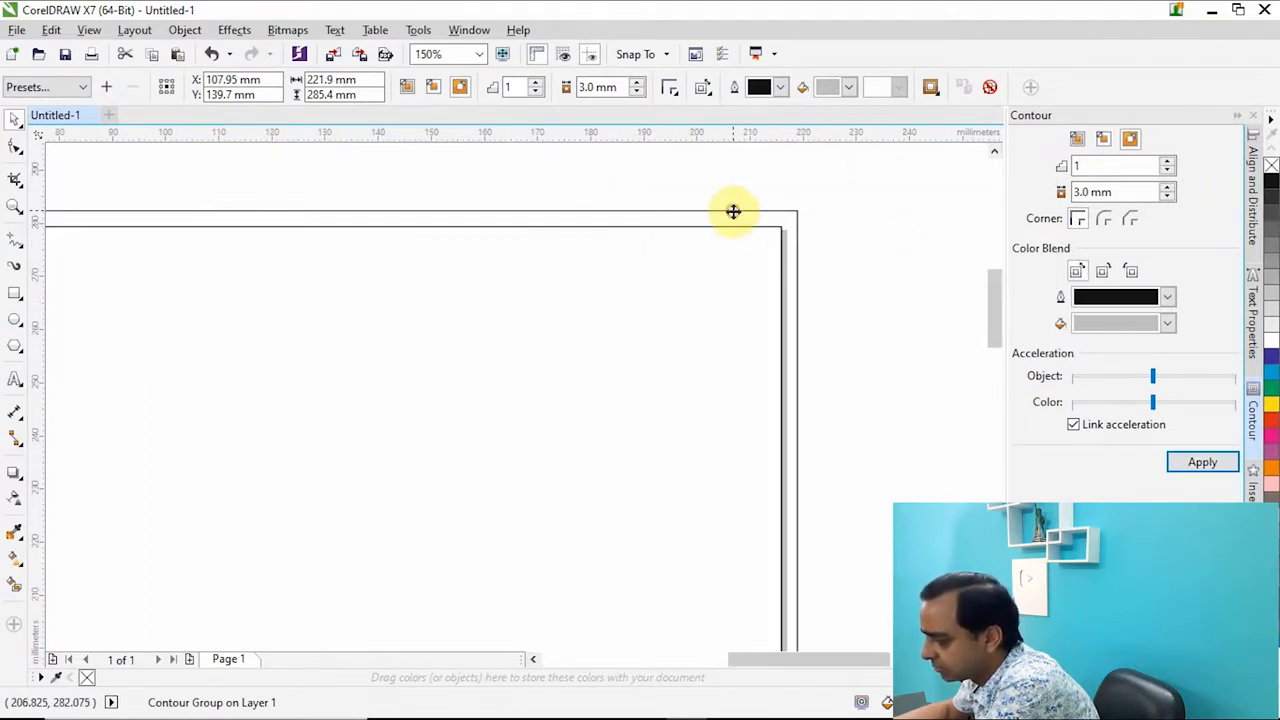
right_click(733, 211)
left_click(789, 244)
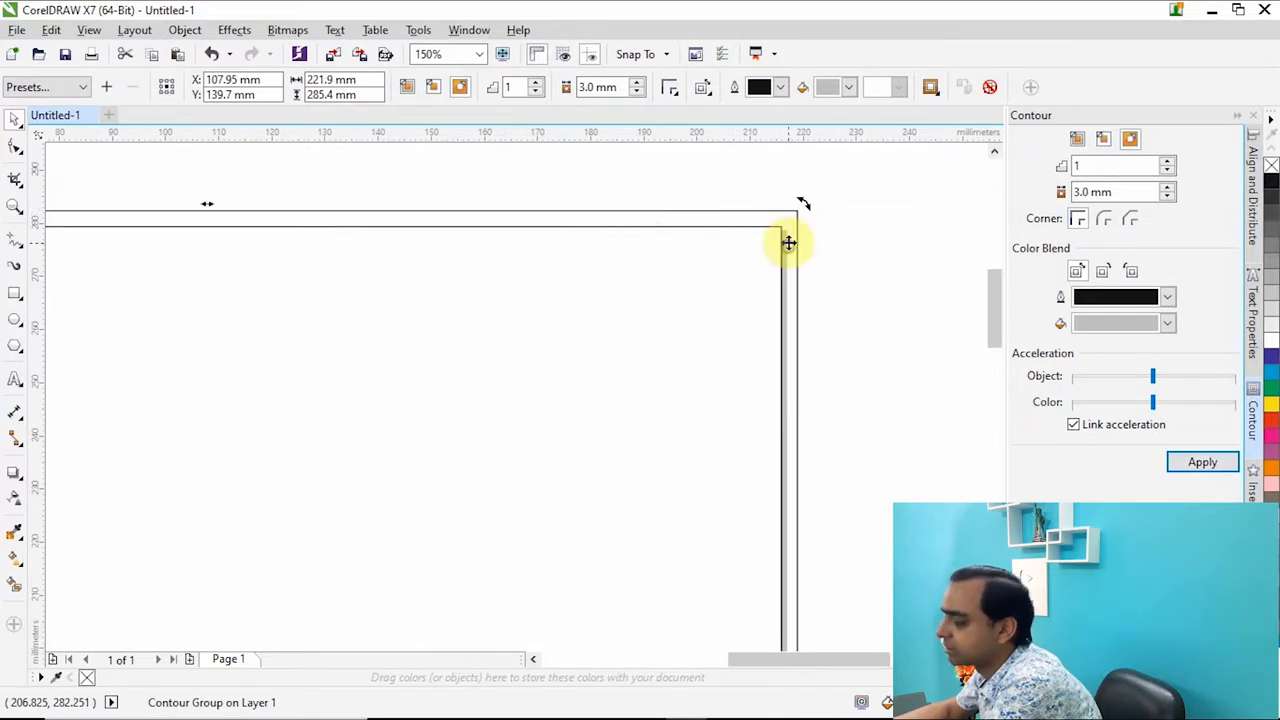
Move the outer and inner rectangles apart and undo both moves.
left_click(866, 286)
left_click_drag(797, 246, 946, 369)
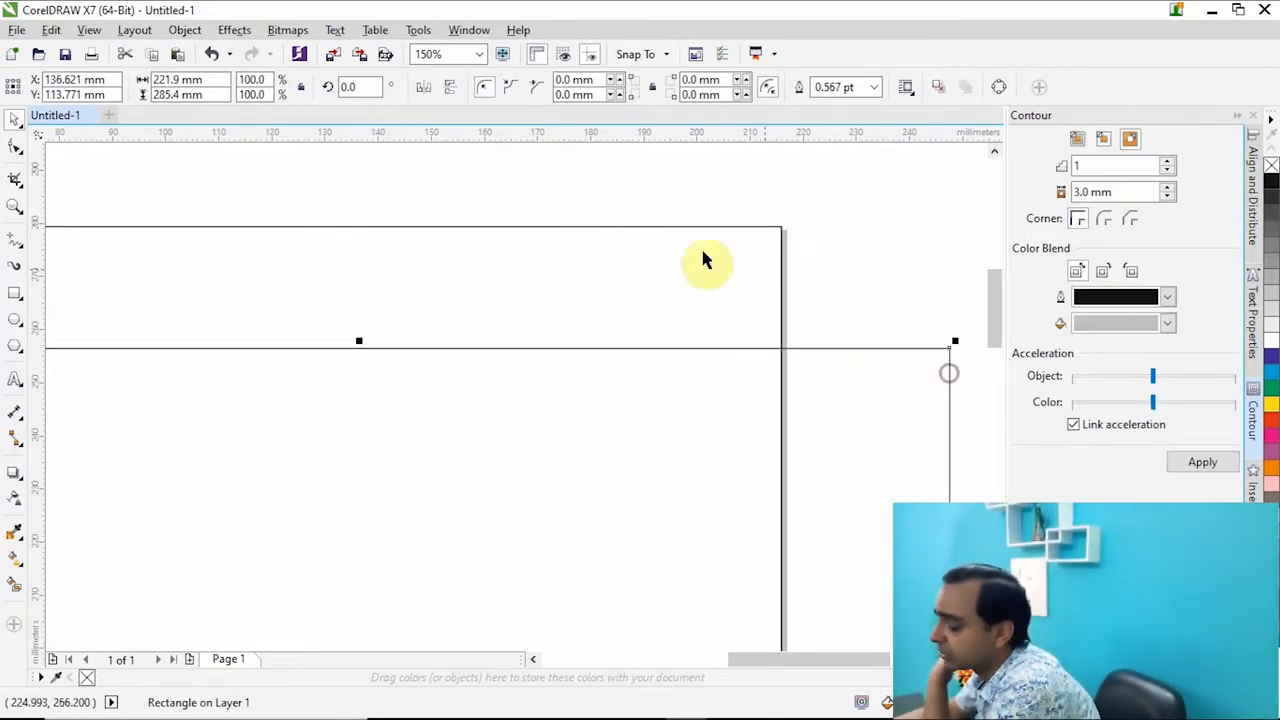
left_click_drag(691, 250, 658, 187)
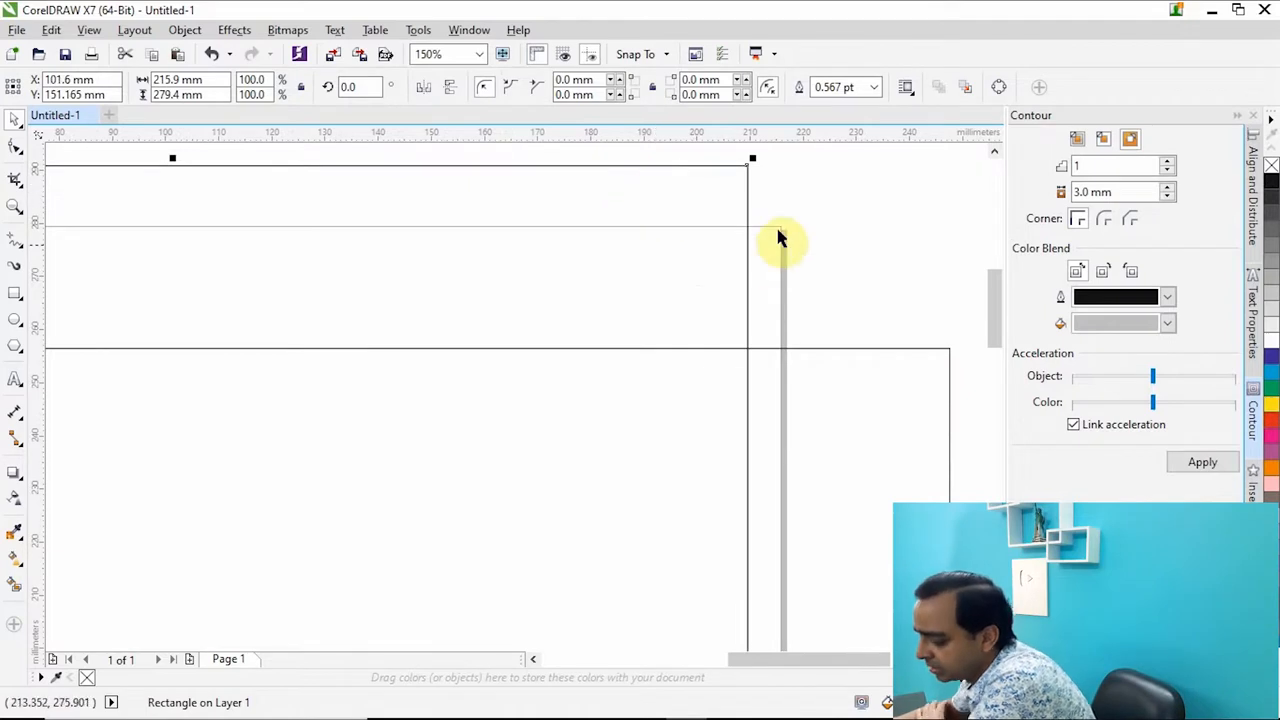
key("ctrl+z")
key("ctrl+z")
Delete the outer rectangle made from the contour.
left_click(832, 265)
key("F4")
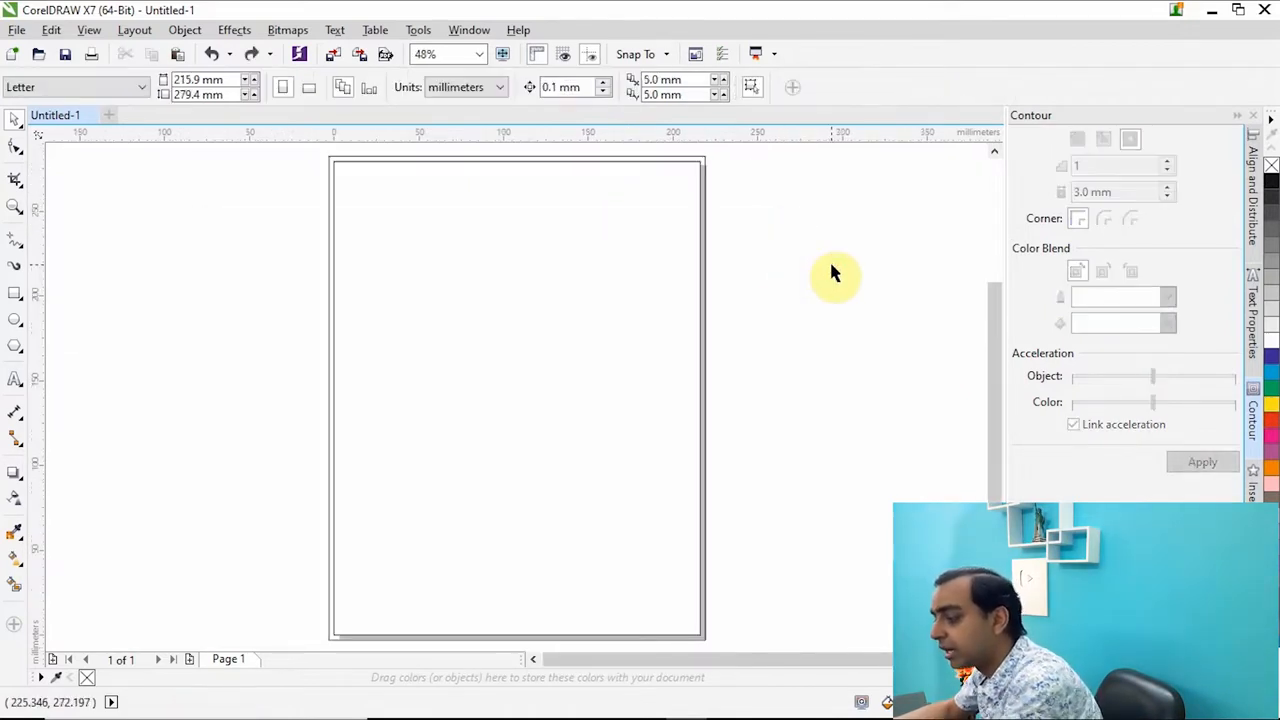
left_click(704, 188)
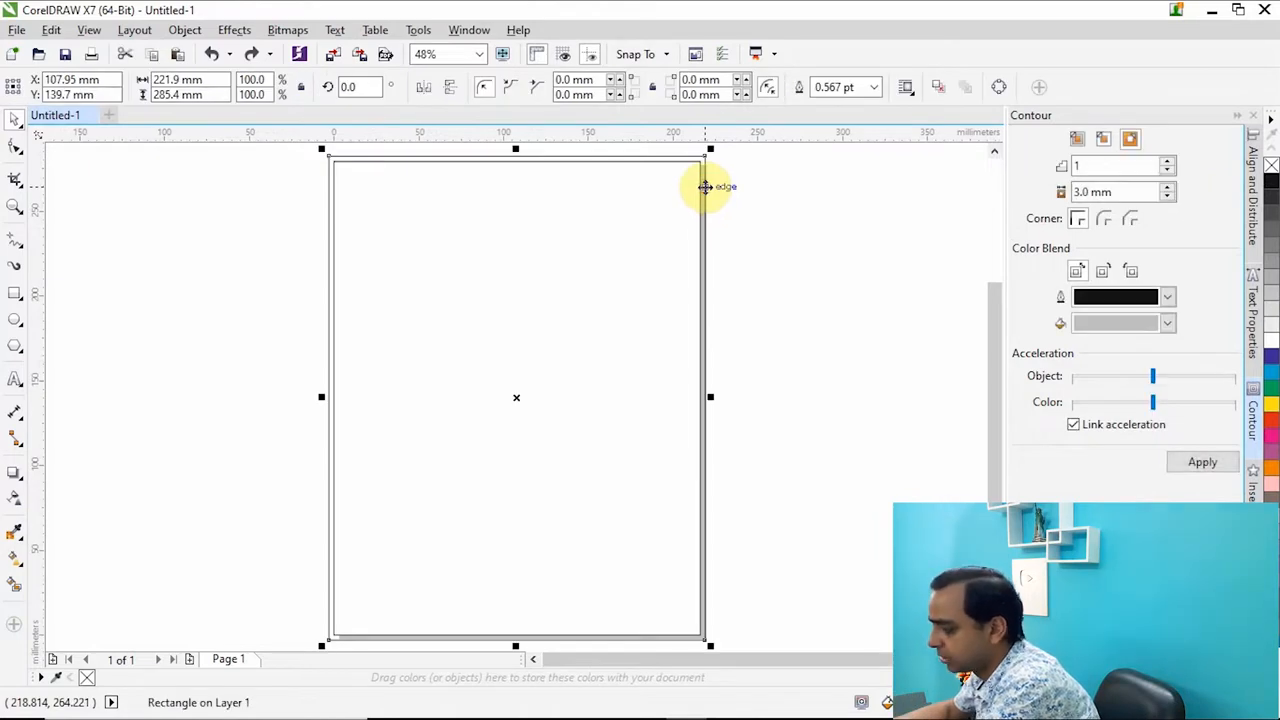
key("Delete")
left_click(563, 227)
left_click(771, 323)
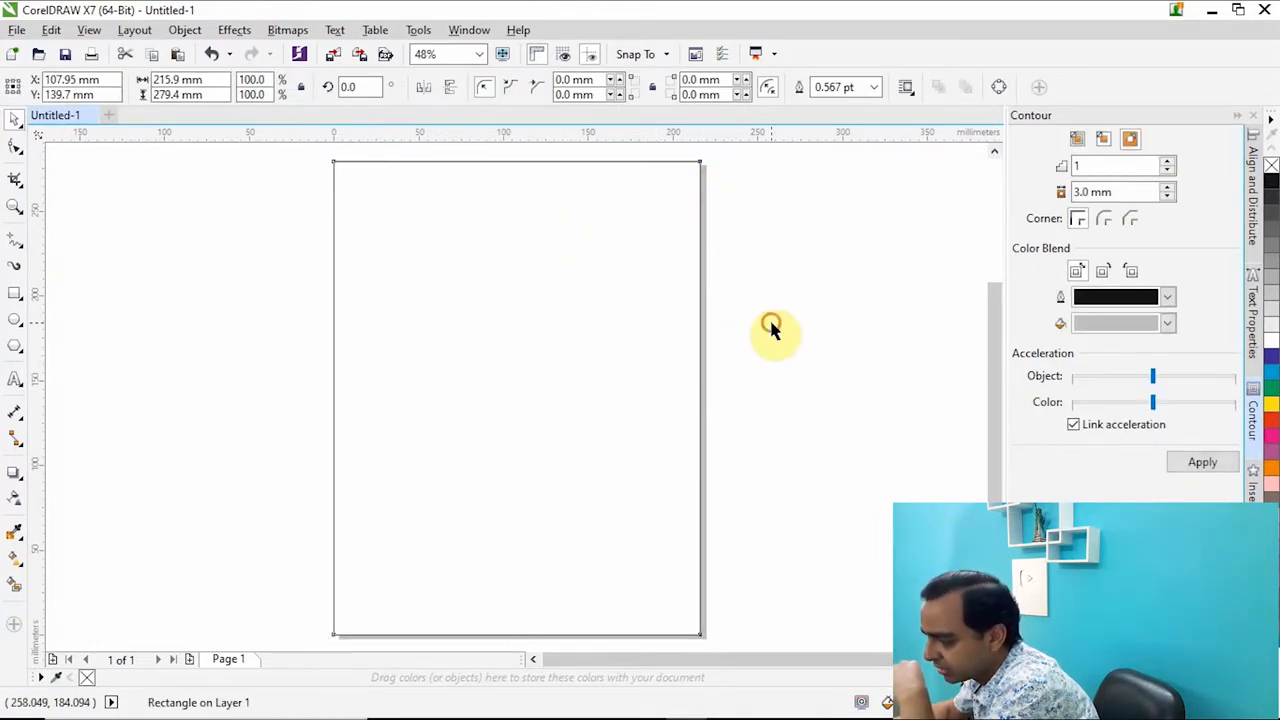
left_click(573, 334)
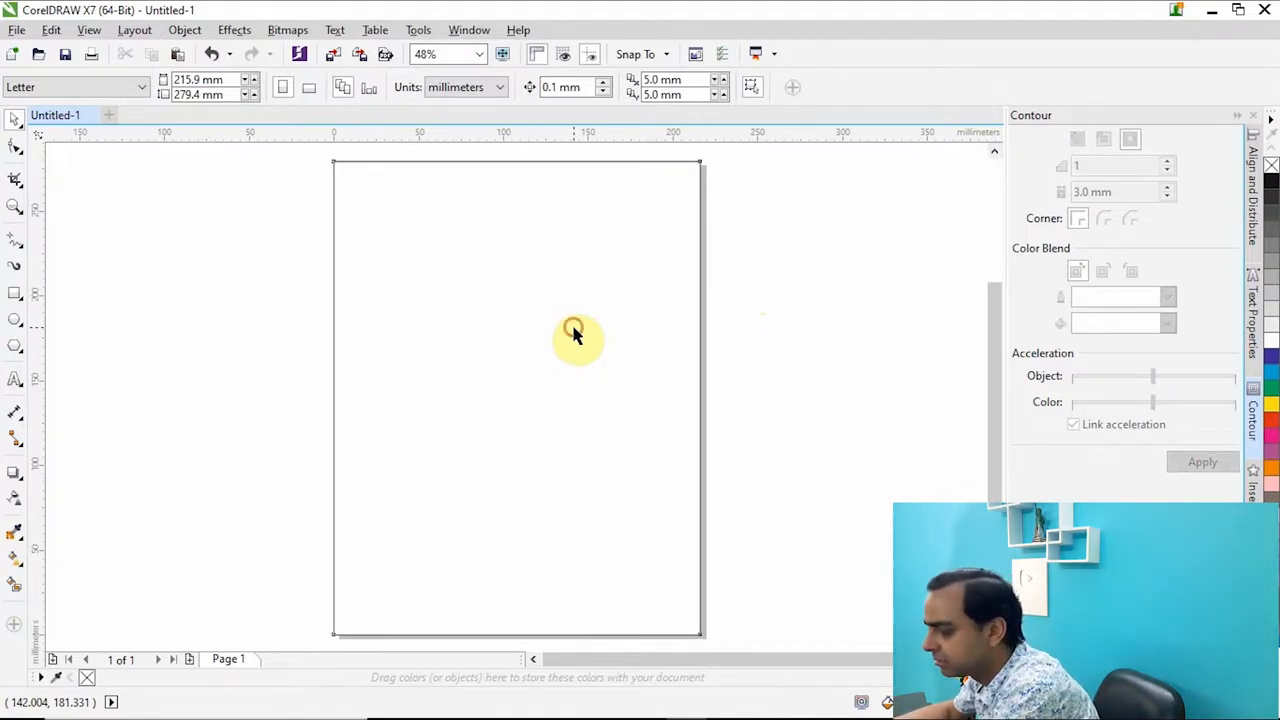
left_click(782, 320)
left_click(605, 336)
left_click(806, 329)
left_click(589, 329)
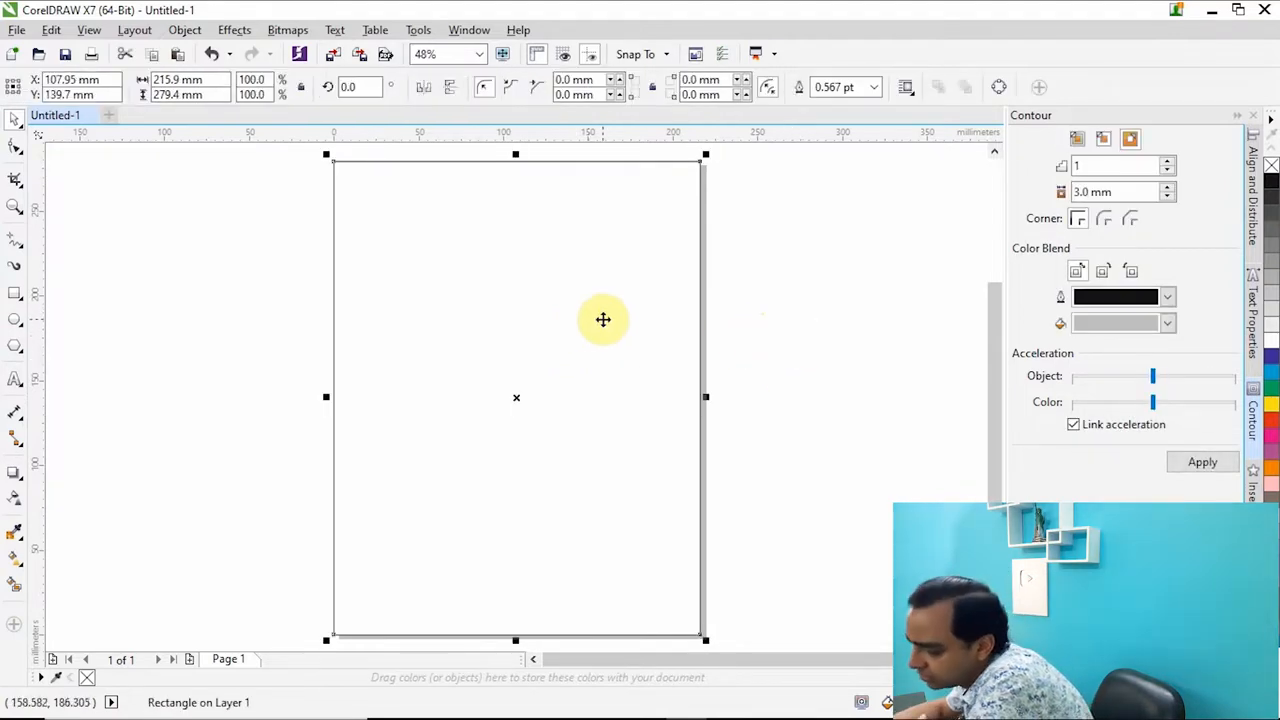
left_click(780, 349)
Set the page-sized rectangle's width to 221.9 mm and its height to 285.4 mm.
left_click(567, 357)
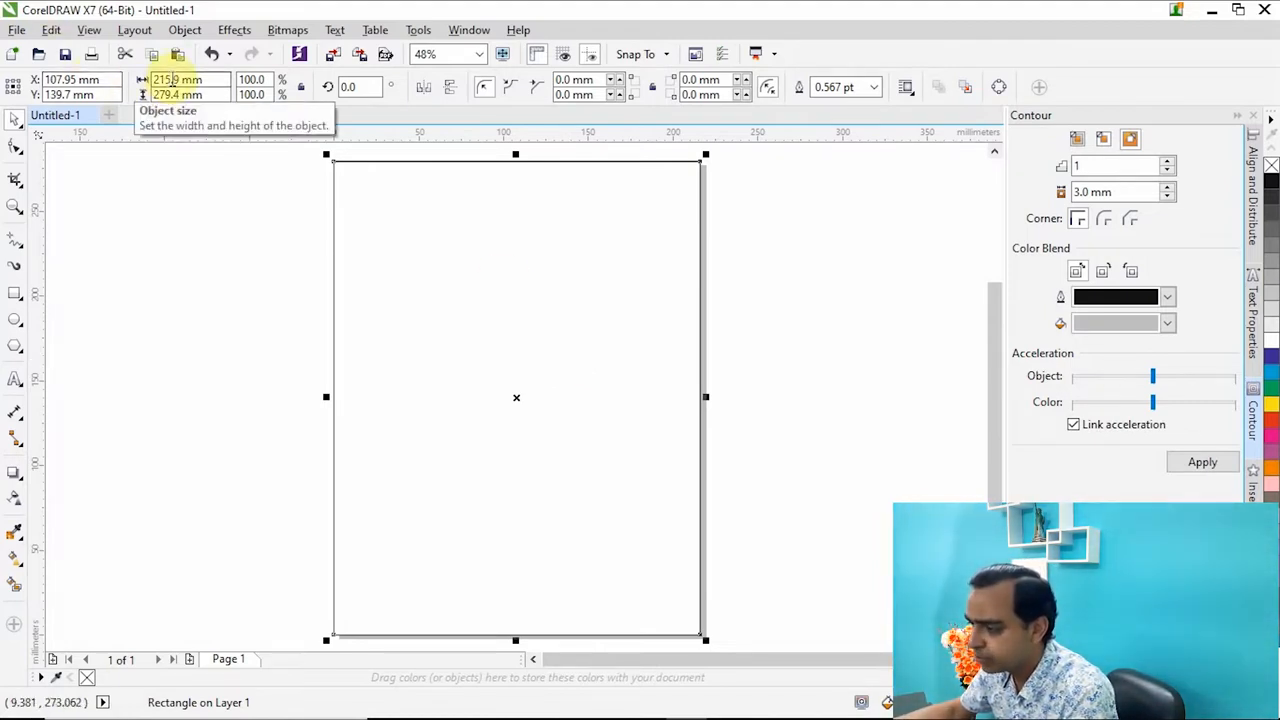
double_click(163, 79)
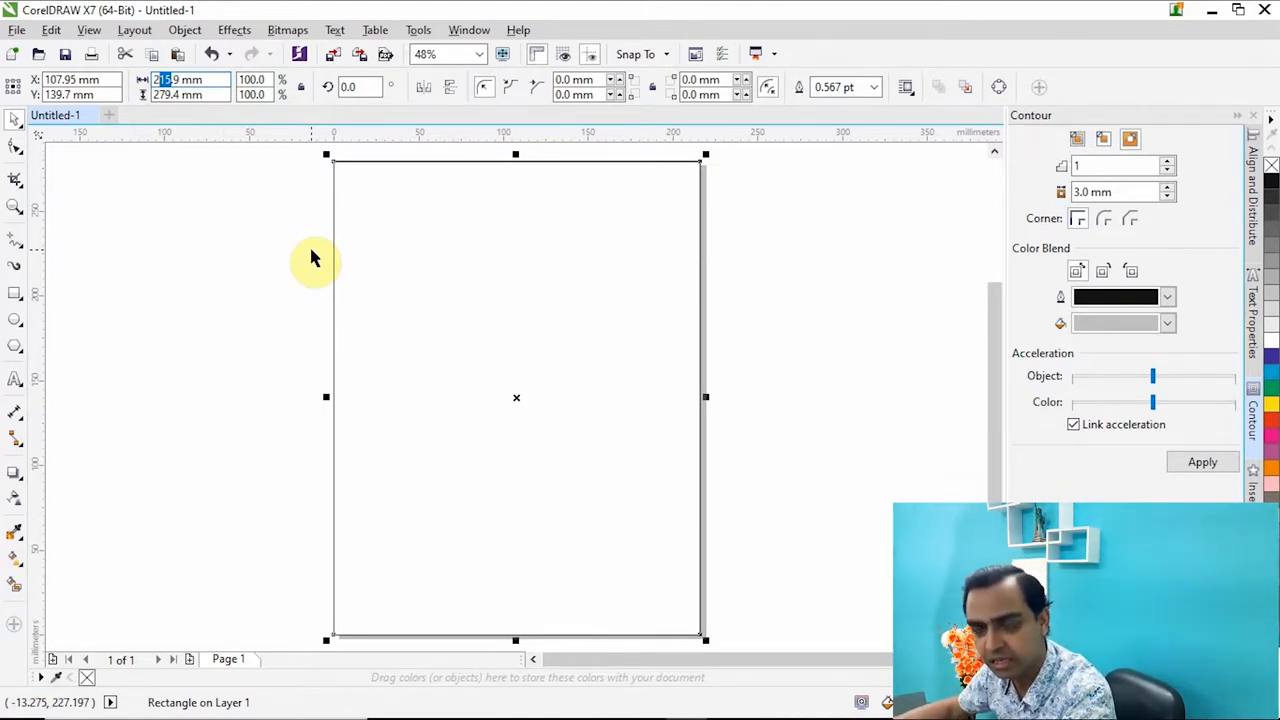
type("229")
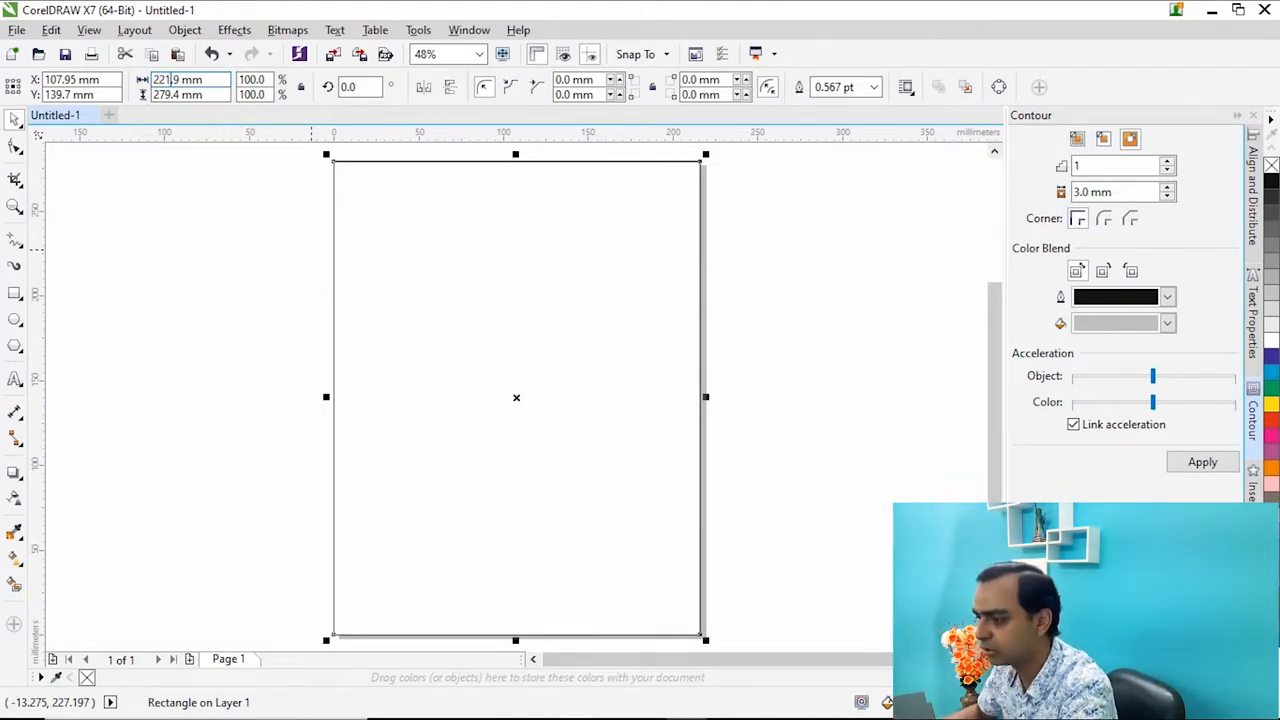
key("Return")
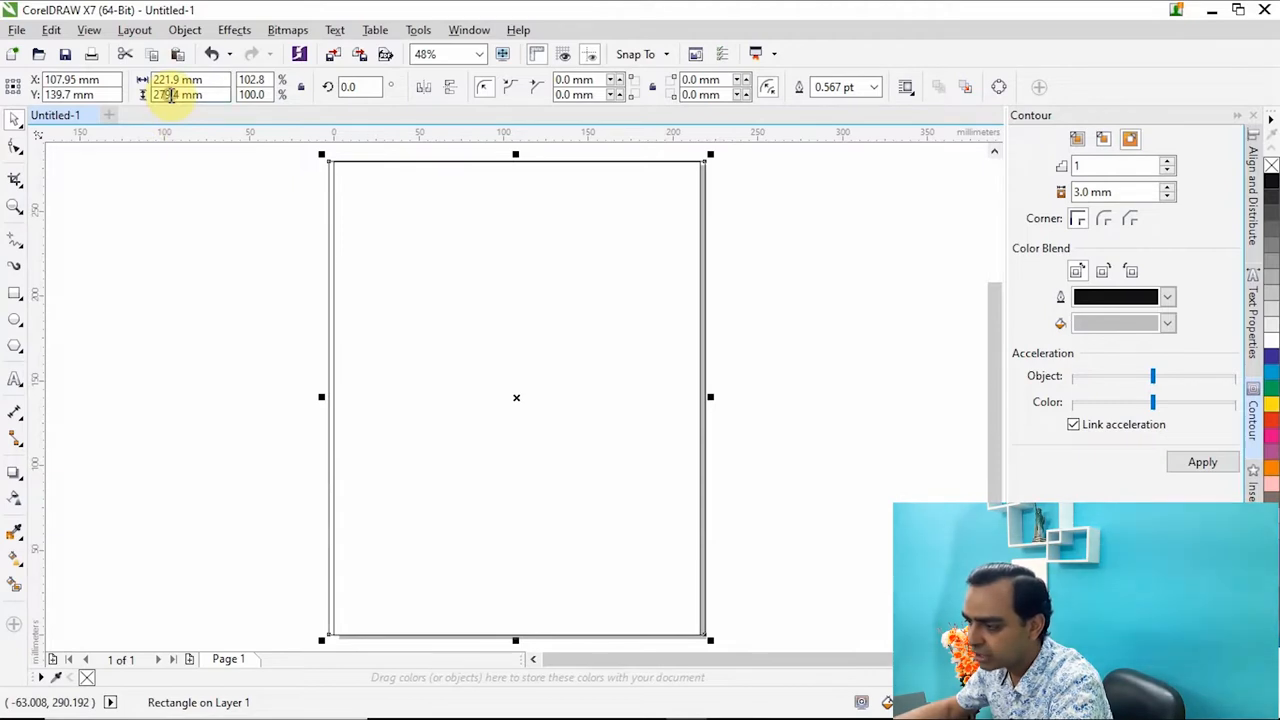
double_click(163, 94)
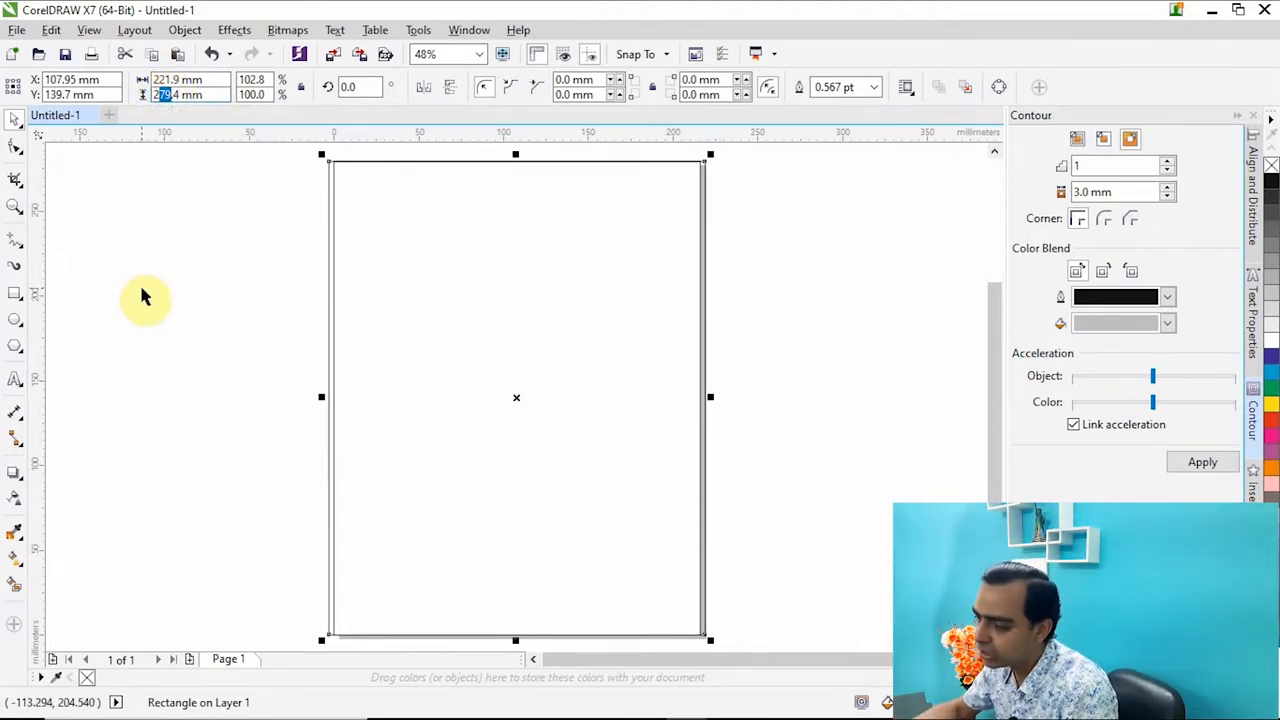
type("285")
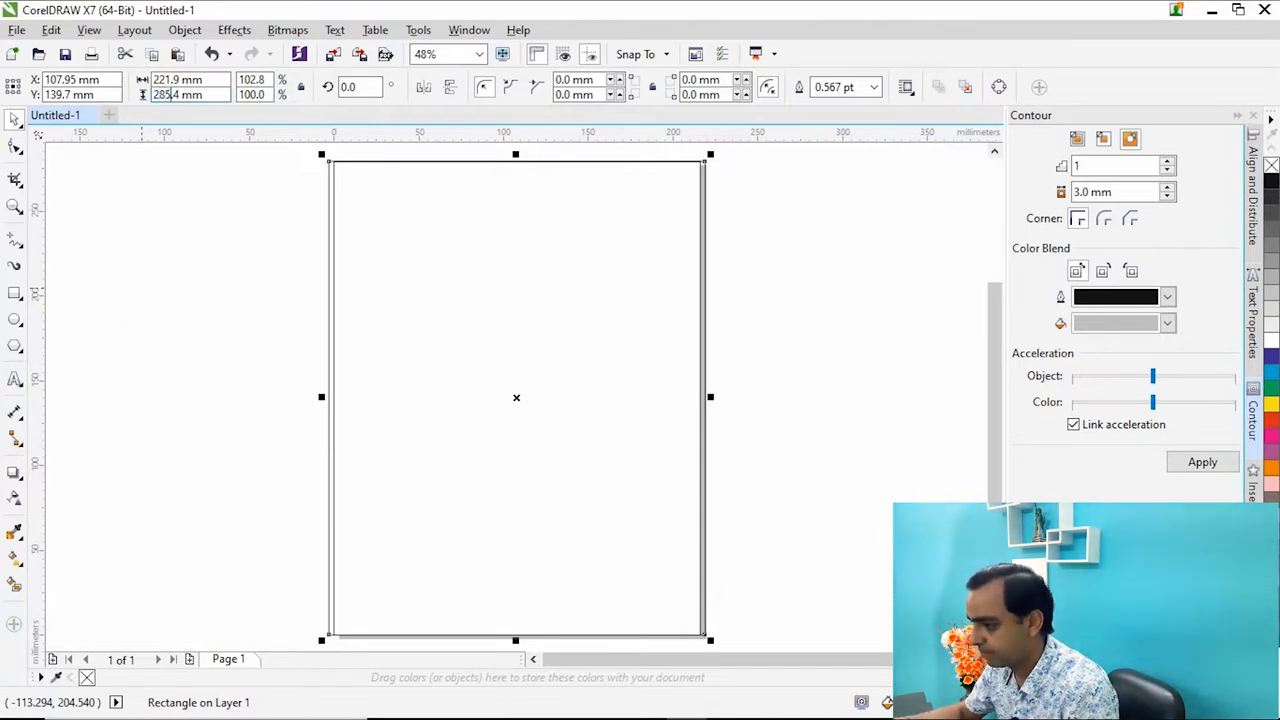
key("Return")
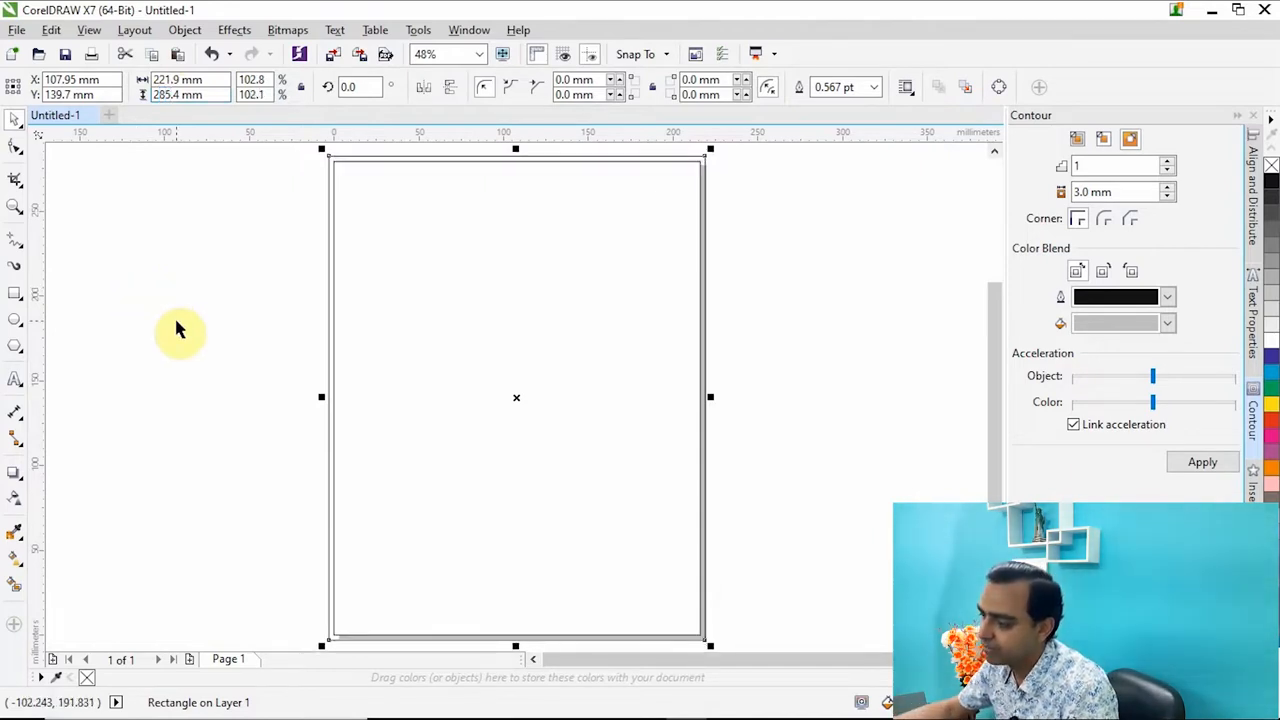
Move the enlarged rectangle away from the page edge and undo the moves.
left_click(225, 340)
scroll(669, 224, "up", 2)
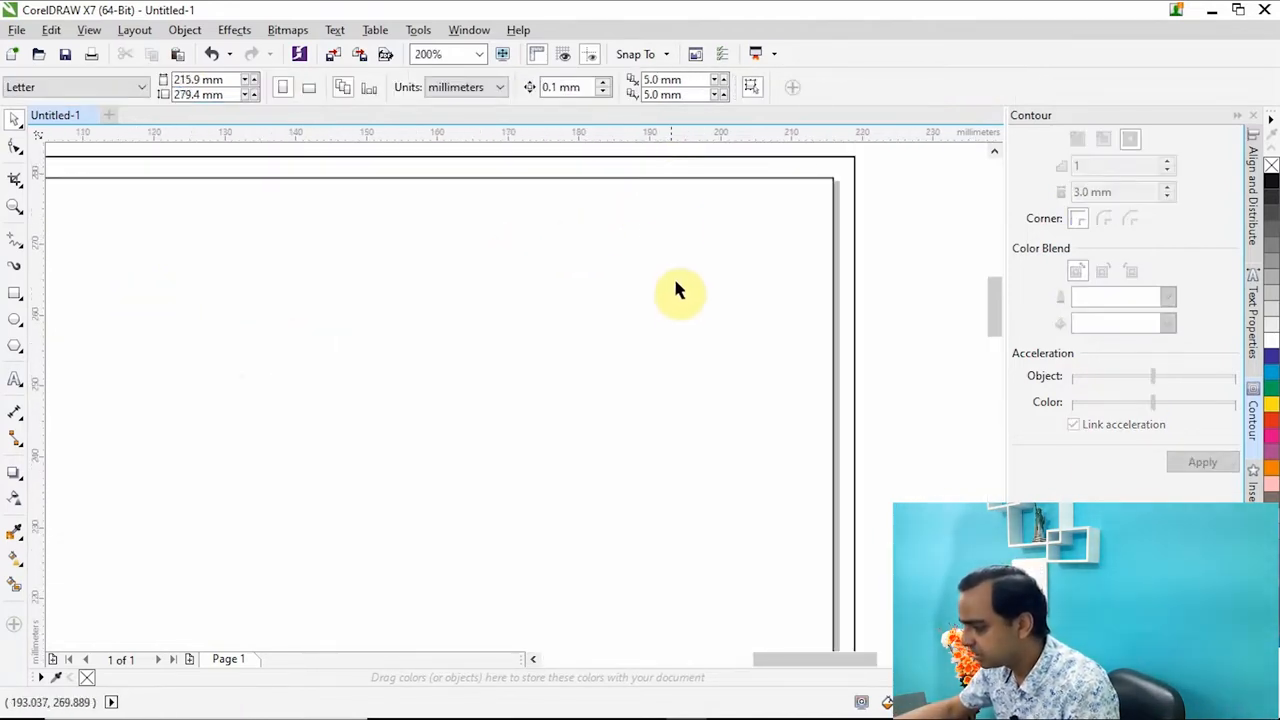
left_click_drag(670, 226, 728, 280)
mouse_move(706, 229)
left_mouse_down()
mouse_move(843, 237)
mouse_move(861, 293)
mouse_move(646, 389)
mouse_move(606, 246)
mouse_move(548, 219)
left_mouse_up()
key("ctrl+z")
key("ctrl+z")
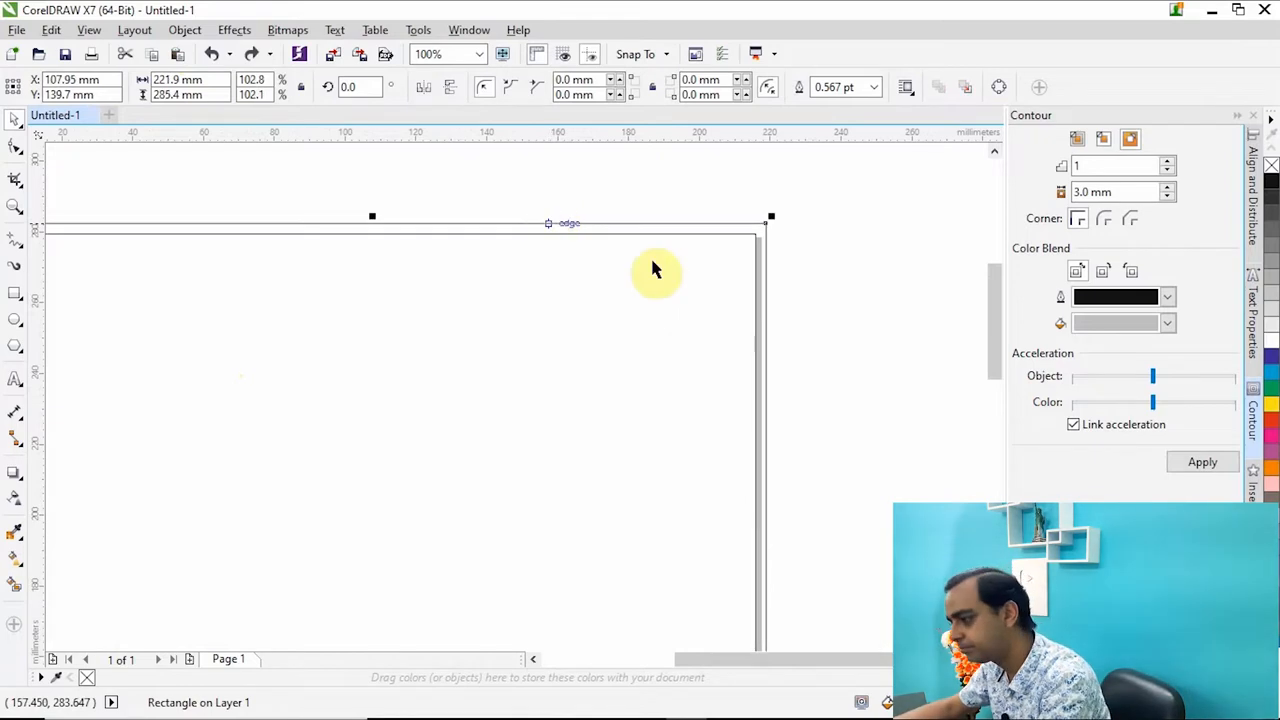
left_click(820, 292)
scroll(723, 249, "down", 4)
left_click_drag(864, 199, 480, 574)
left_click(428, 465)
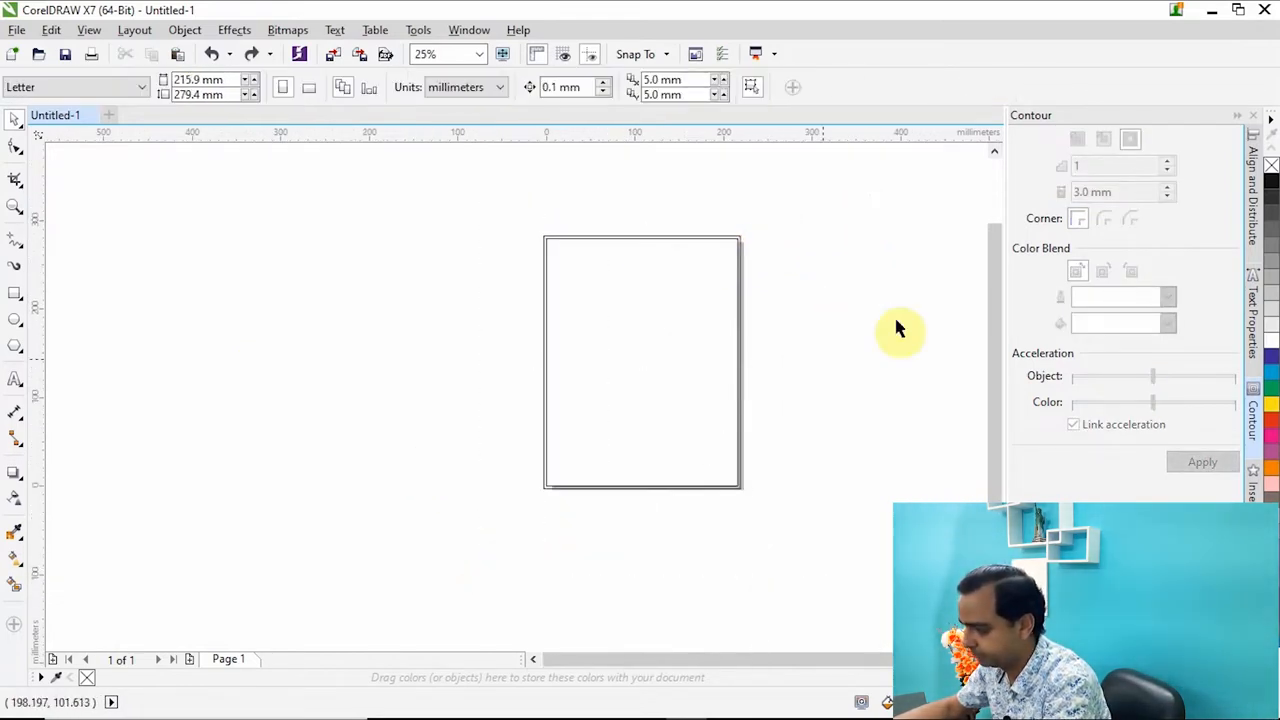
Draw a horizontal straight line about 45 mm long above the page with the Freehand tool.
scroll(723, 234, "up", 4)
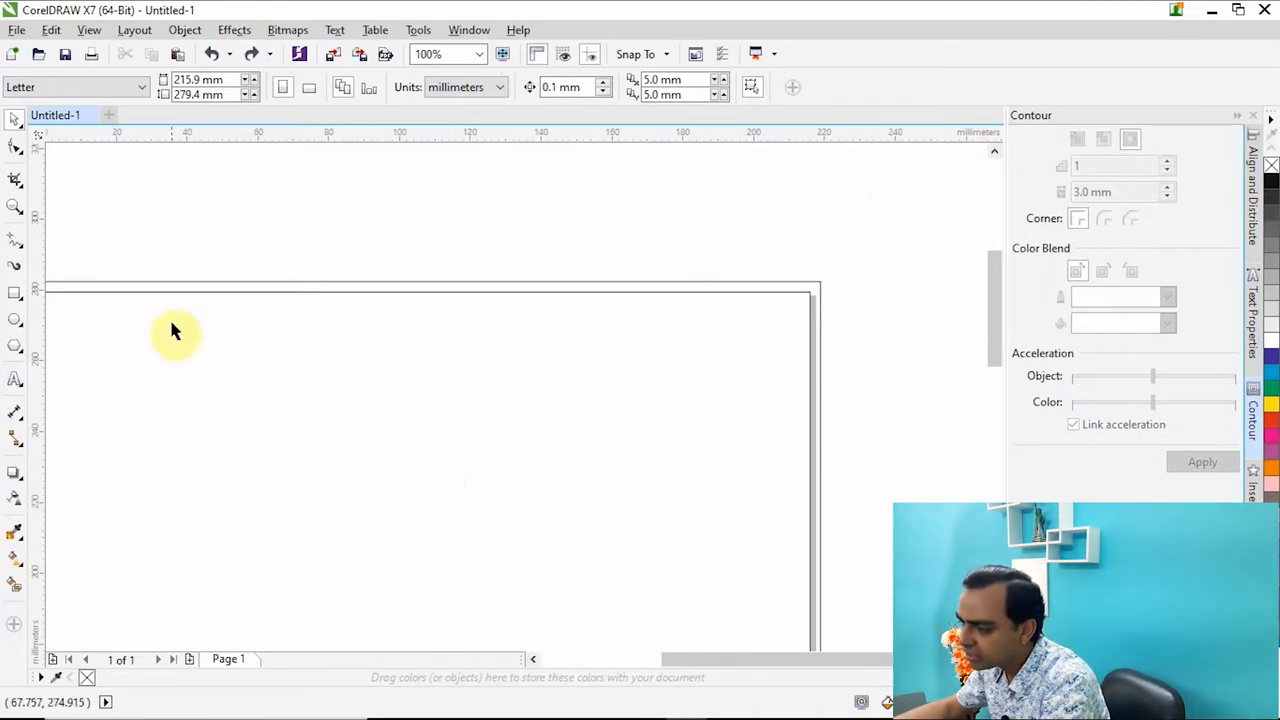
left_click(14, 240)
left_click(430, 205)
left_click(590, 205)
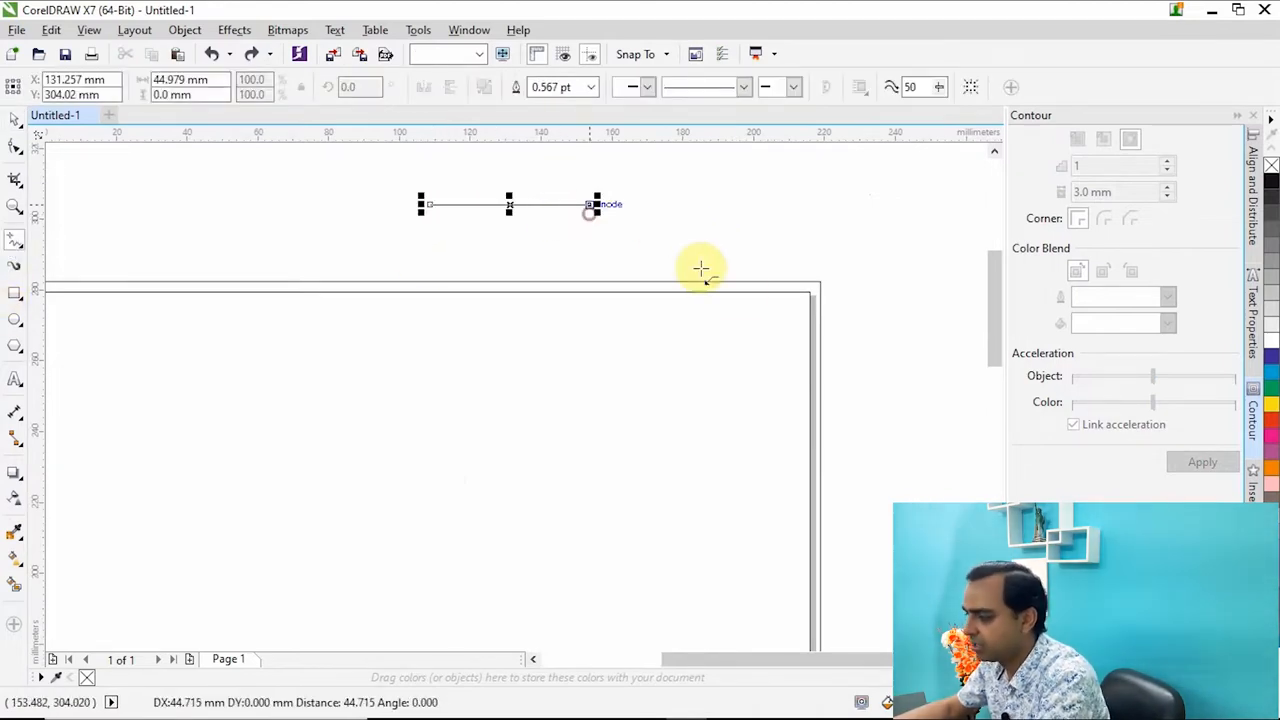
Set the horizontal line's length to 3 mm.
left_click(12, 120)
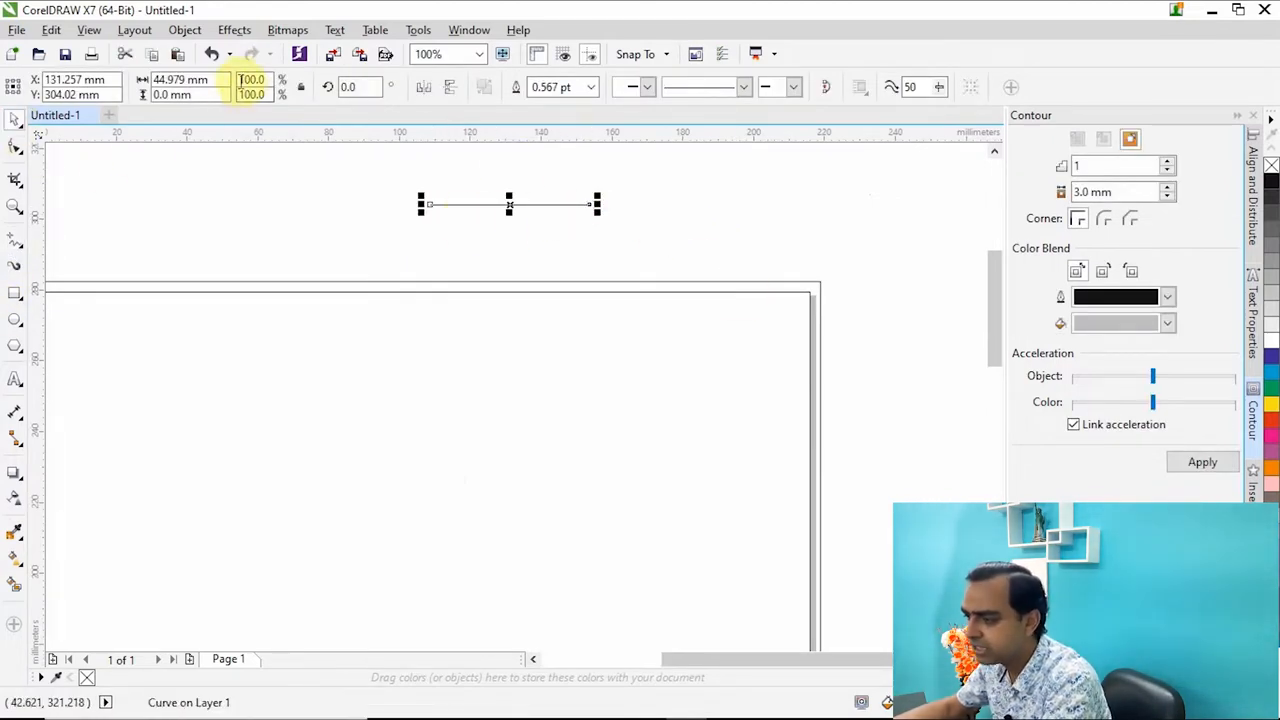
left_click(195, 80)
type("3")
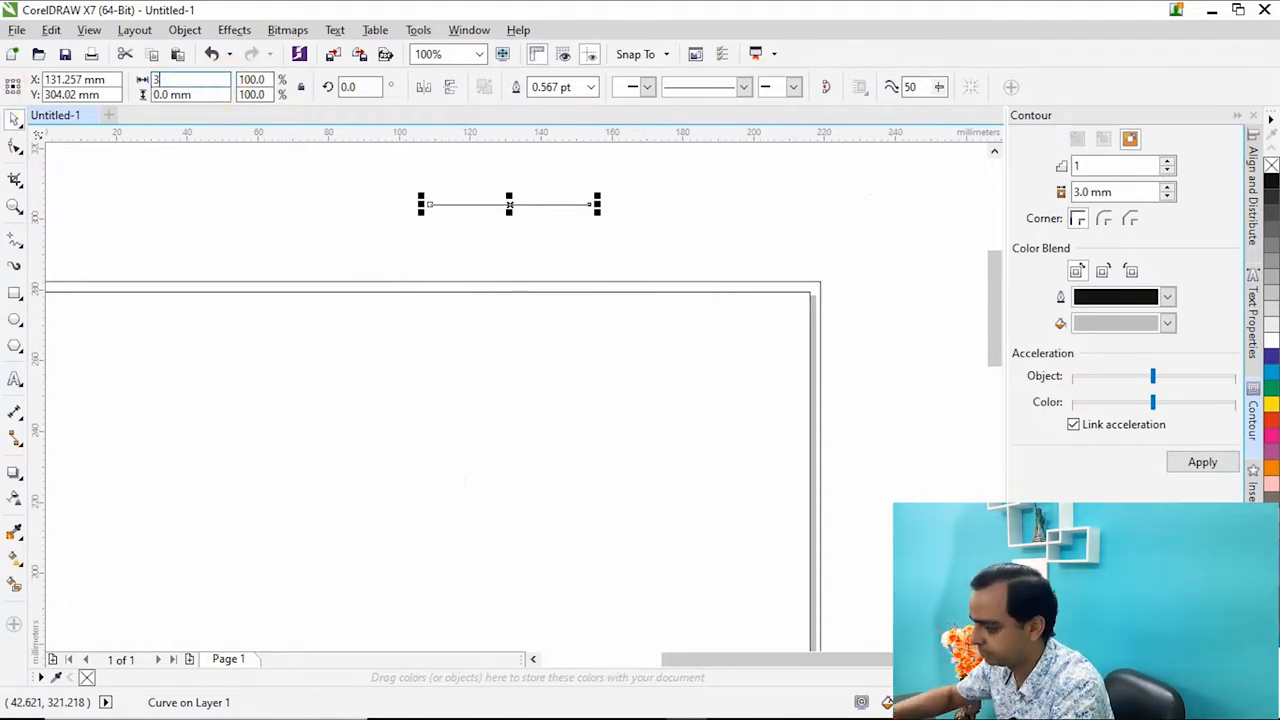
key("Return")
scroll(502, 186, "up", 4)
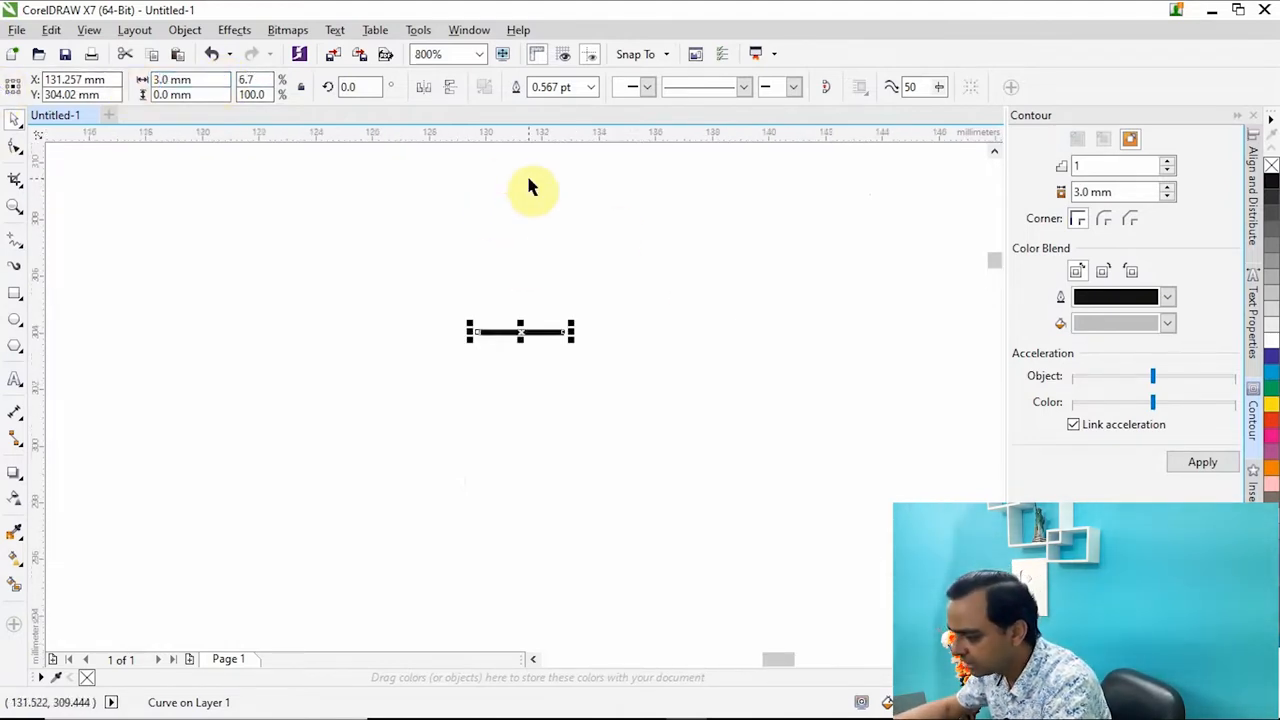
Move the 3 mm line onto the enlarged rectangle's right edge, centring it just below the page's top-right corner.
left_click(637, 354)
scroll(540, 340, "down", 2)
left_click_drag(697, 338, 201, 515)
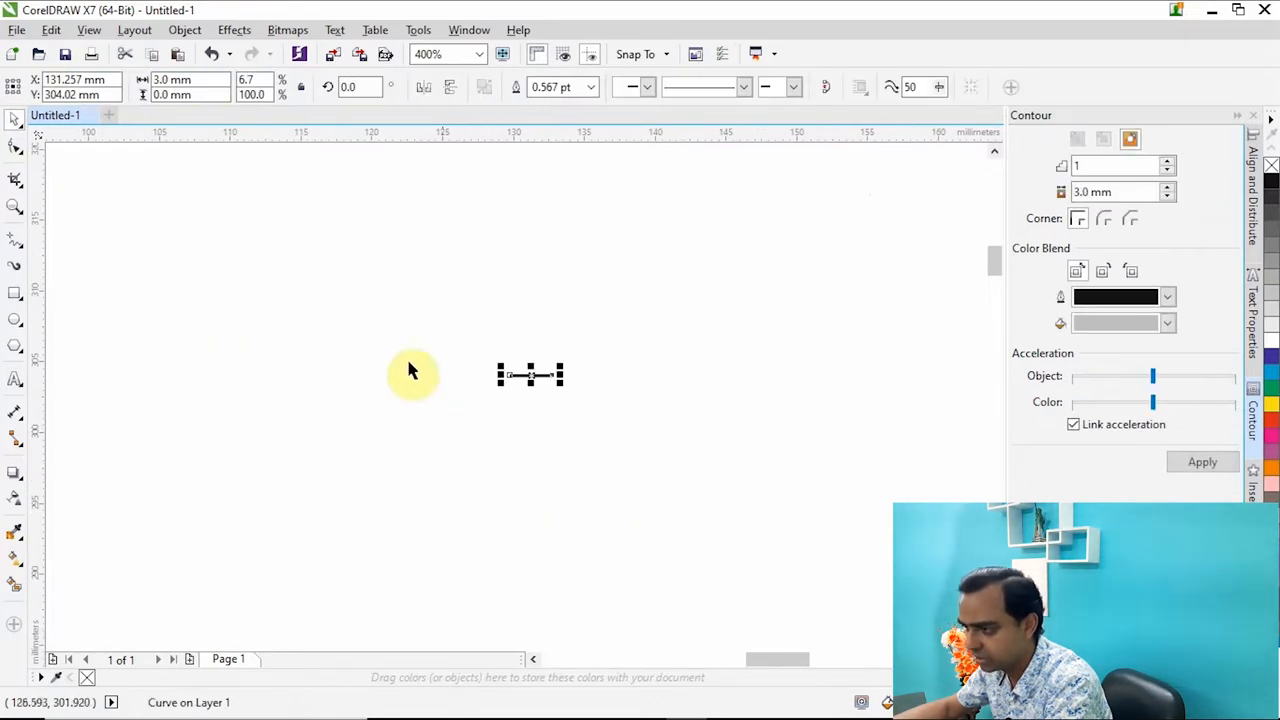
left_click(173, 80)
left_click(287, 380)
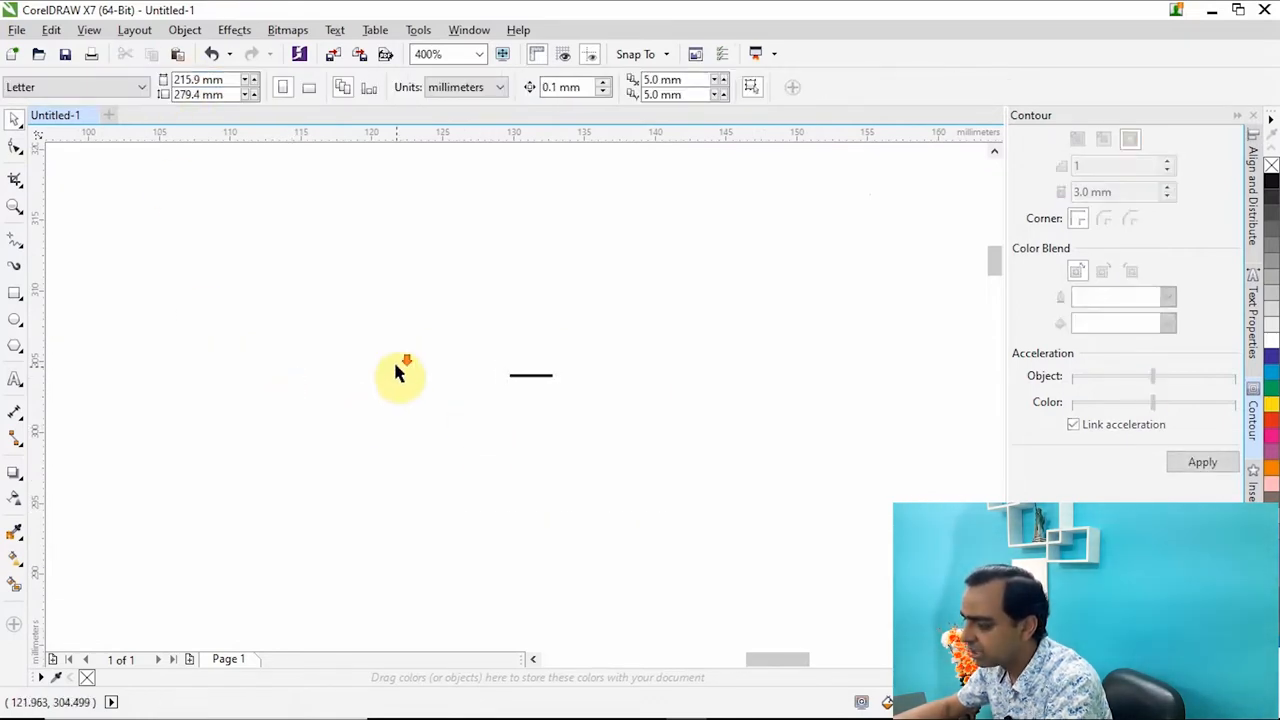
scroll(394, 364, "down", 1)
left_click_drag(361, 310, 546, 421)
scroll(469, 376, "down", 2)
scroll(651, 428, "up", 1)
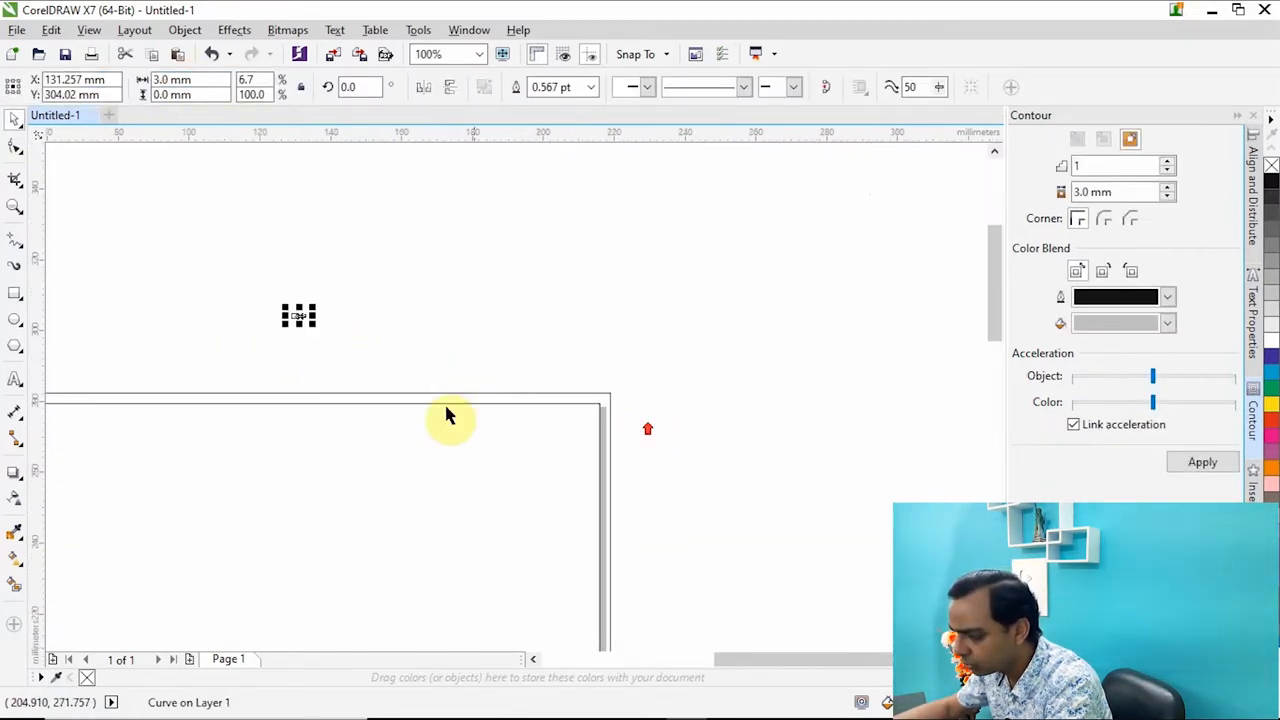
left_click_drag(297, 316, 617, 412)
scroll(618, 416, "up", 2)
scroll(620, 418, "up", 2)
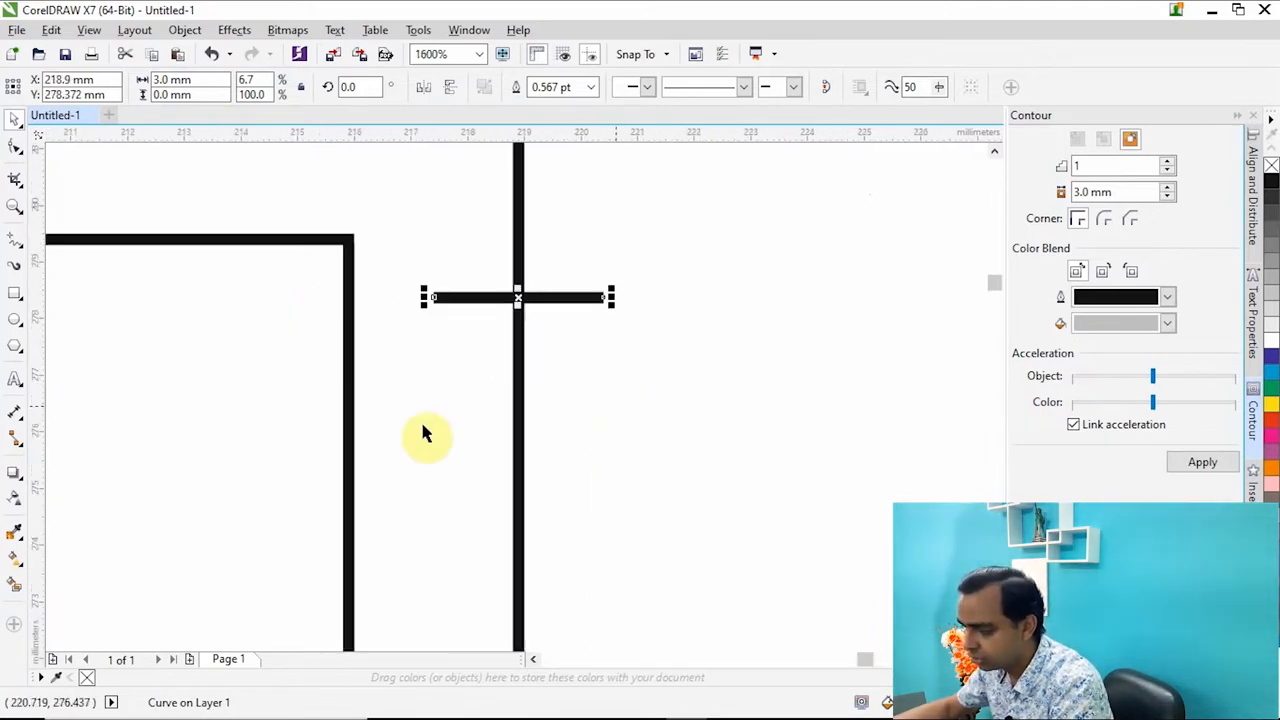
Align the 3 mm line with the top edge of the inner page-sized rectangle.
left_click(353, 375)
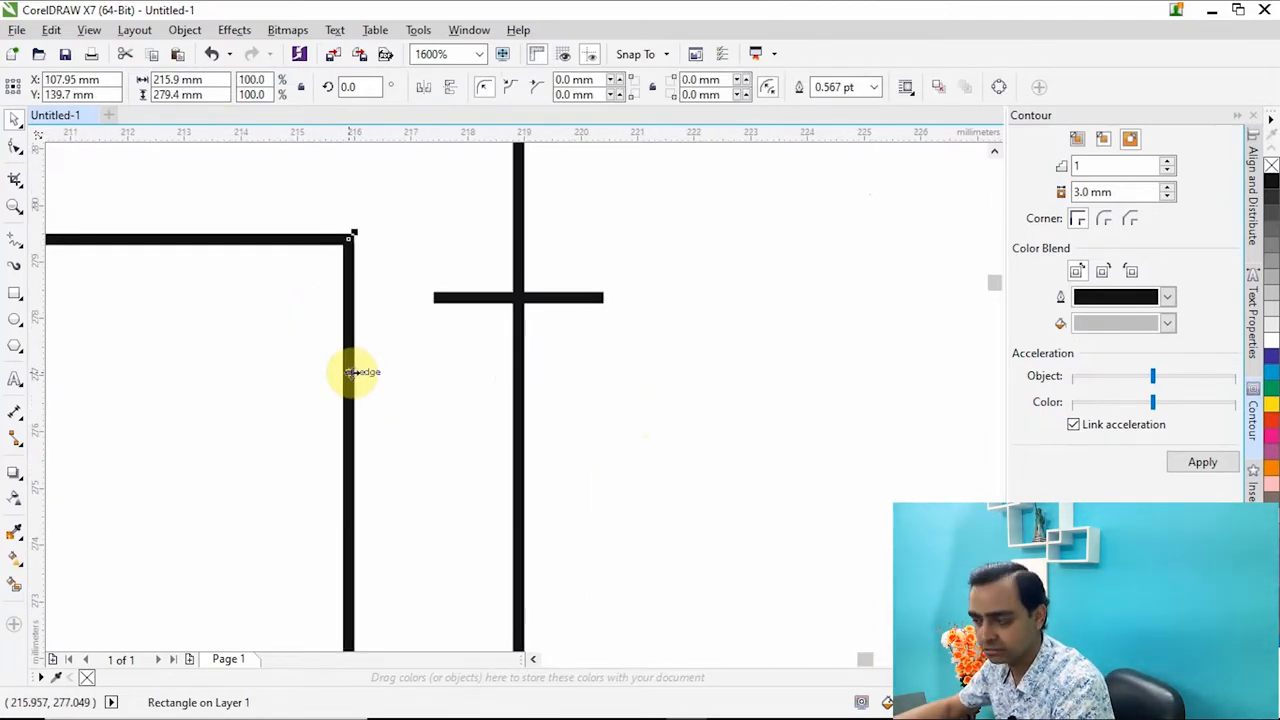
scroll(350, 371, "down", 4)
scroll(325, 378, "up", 2)
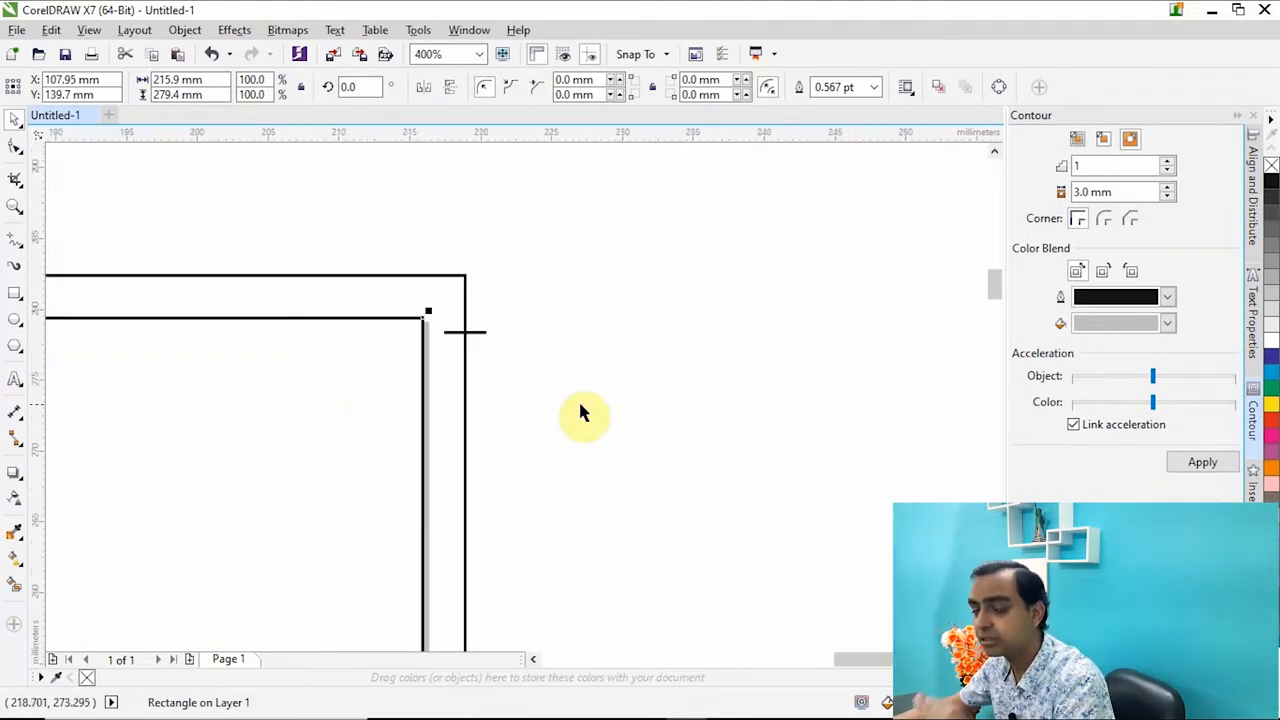
left_click_drag(725, 491, 316, 324)
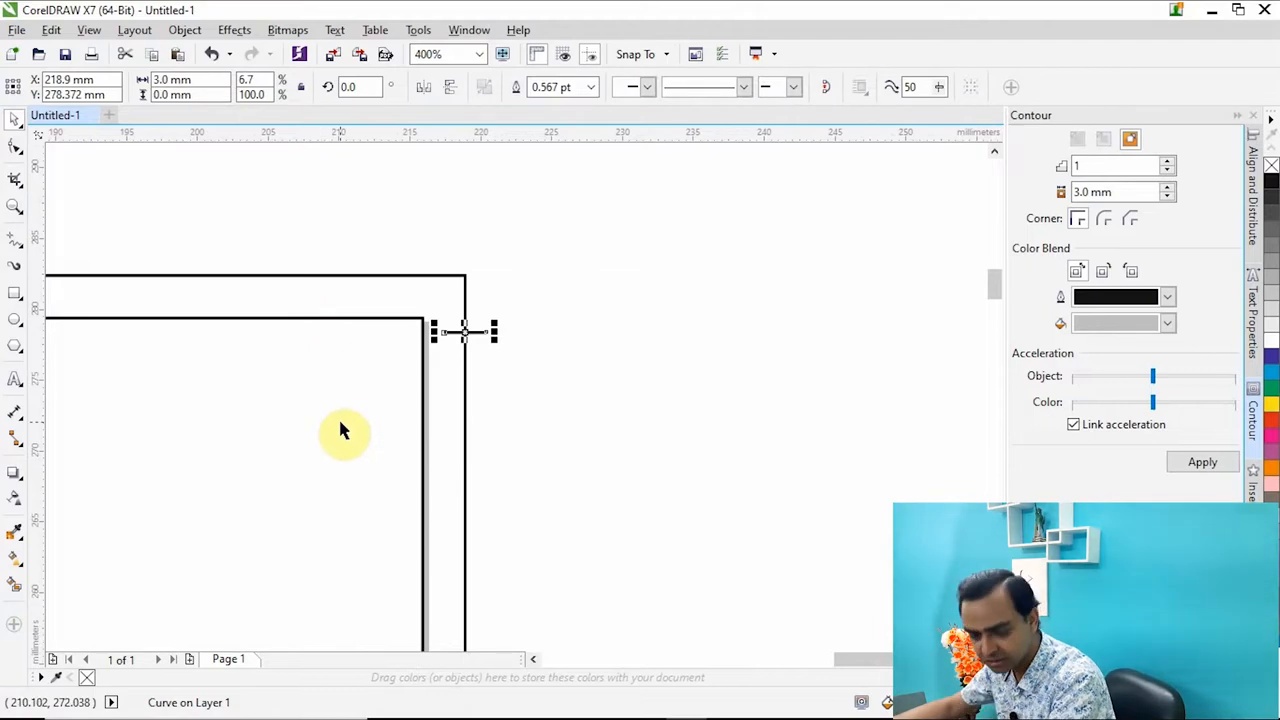
left_click(423, 389, "shift")
left_click_drag(624, 432, 420, 296)
scroll(457, 296, "up", 2)
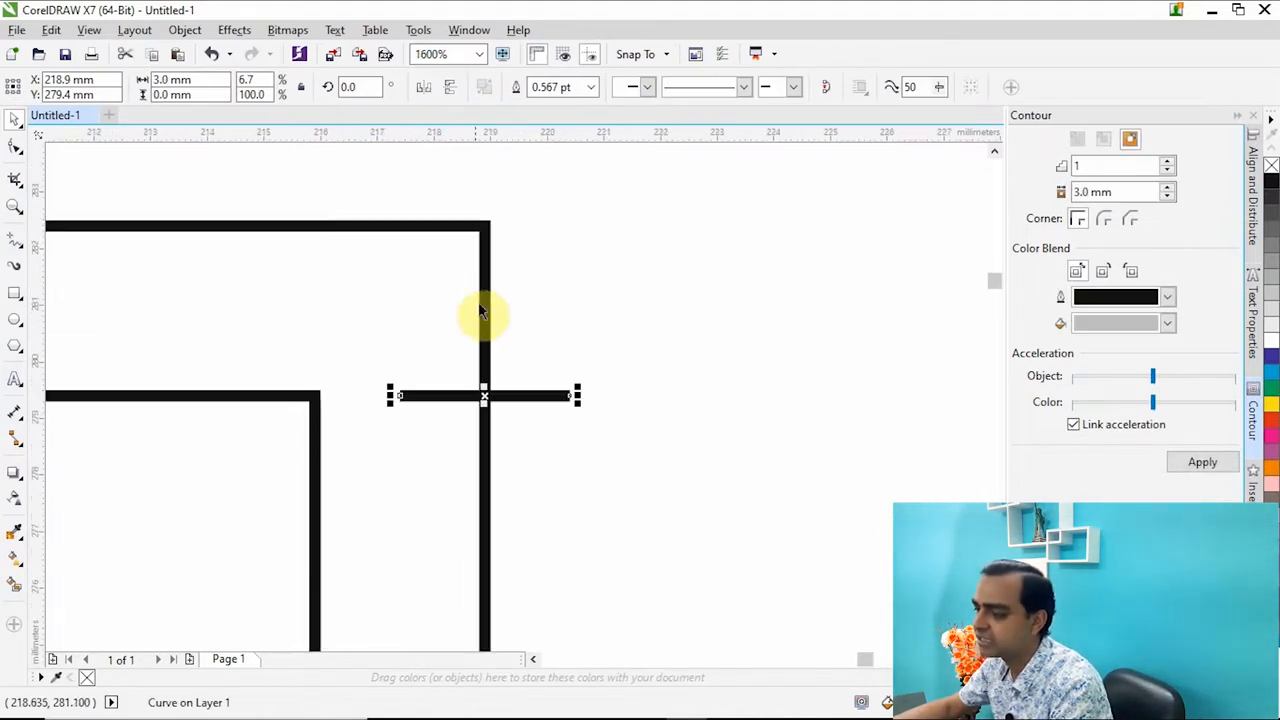
Create a vertical copy of the 3 mm line and centre it across the enlarged rectangle's top edge.
left_click(482, 308)
left_click_drag(802, 316, 289, 471)
scroll(589, 377, "down", 2)
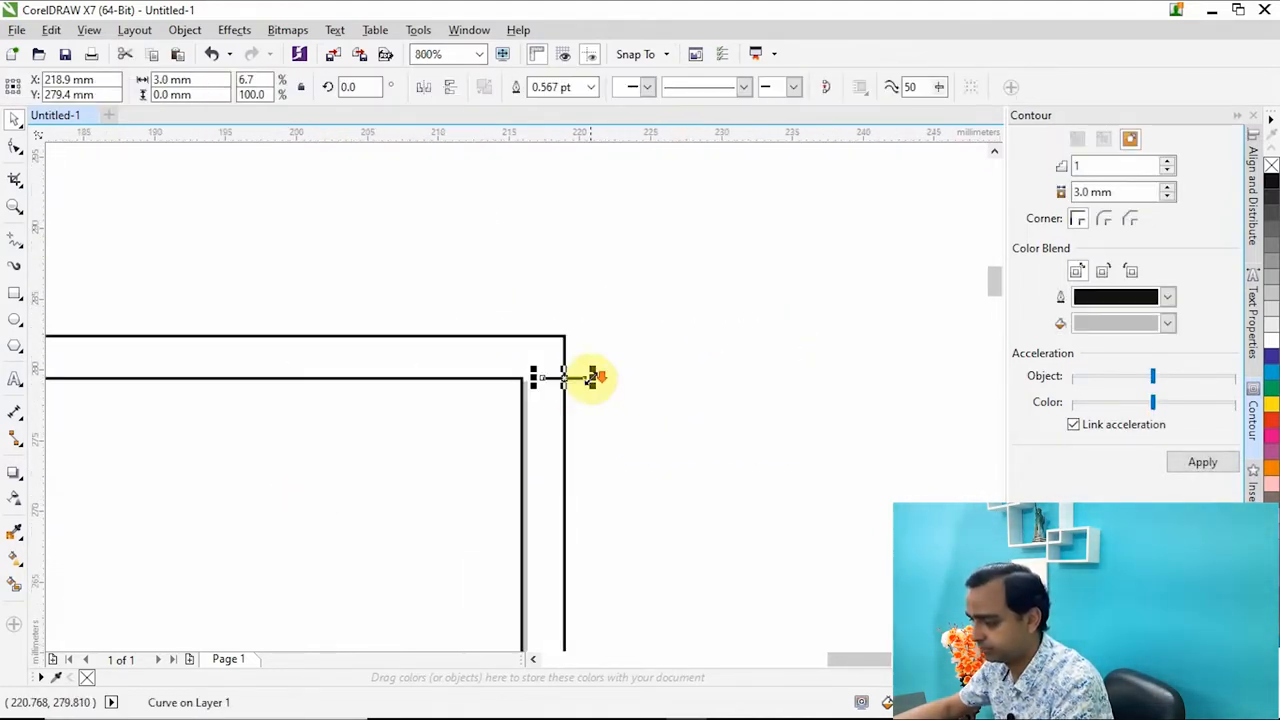
left_click_drag(563, 377, 555, 326)
left_click(564, 285)
left_click(609, 271)
left_click_drag(652, 234, 516, 345)
left_click_drag(563, 286, 463, 335)
Align the vertical 3 mm line with the inner rectangle's right edge.
left_click(457, 378, "shift")
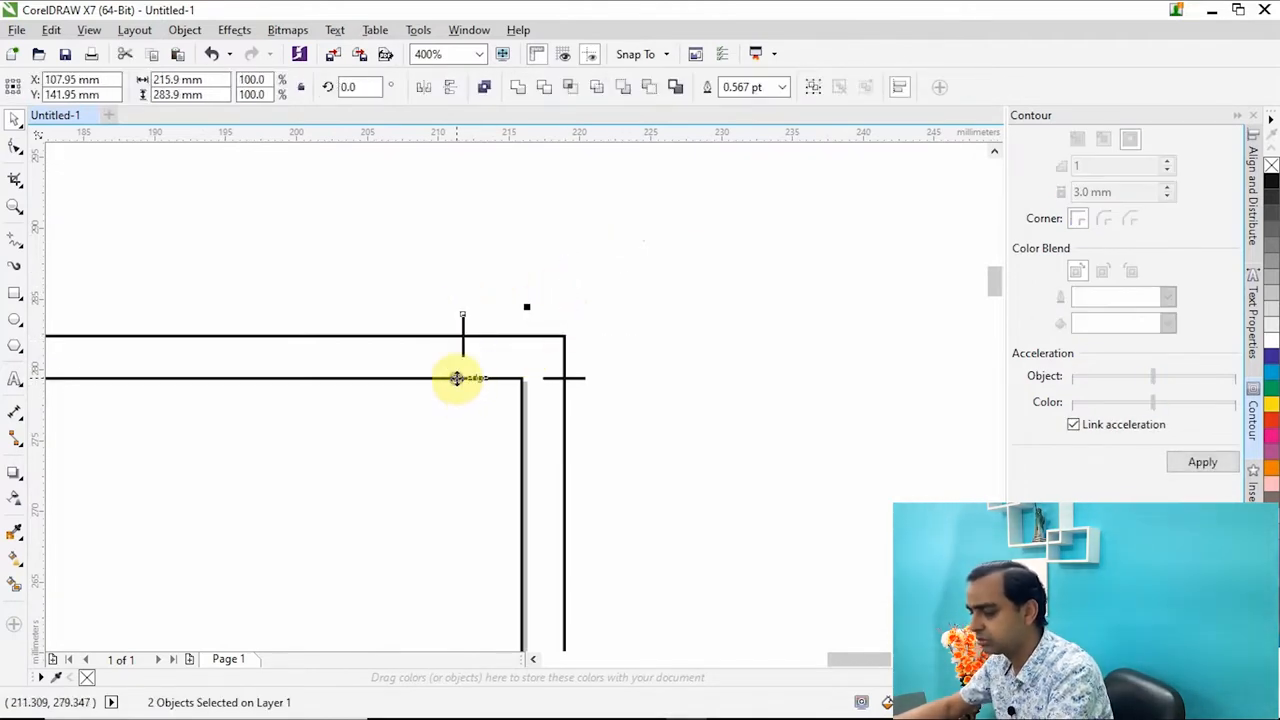
left_click(468, 295)
left_click_drag(434, 272, 734, 499)
scroll(513, 327, "up", 2)
left_click(489, 263)
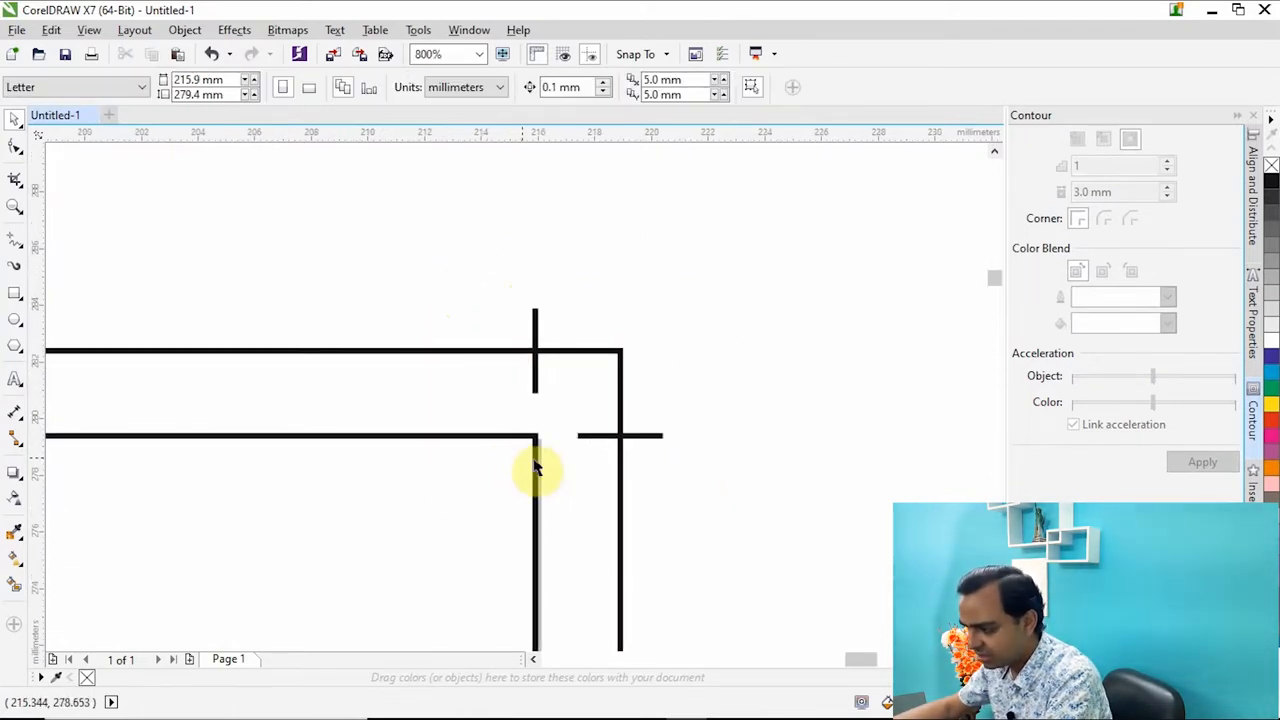
left_click(535, 459)
left_click_drag(508, 275, 573, 432)
left_click_drag(786, 413, 489, 472)
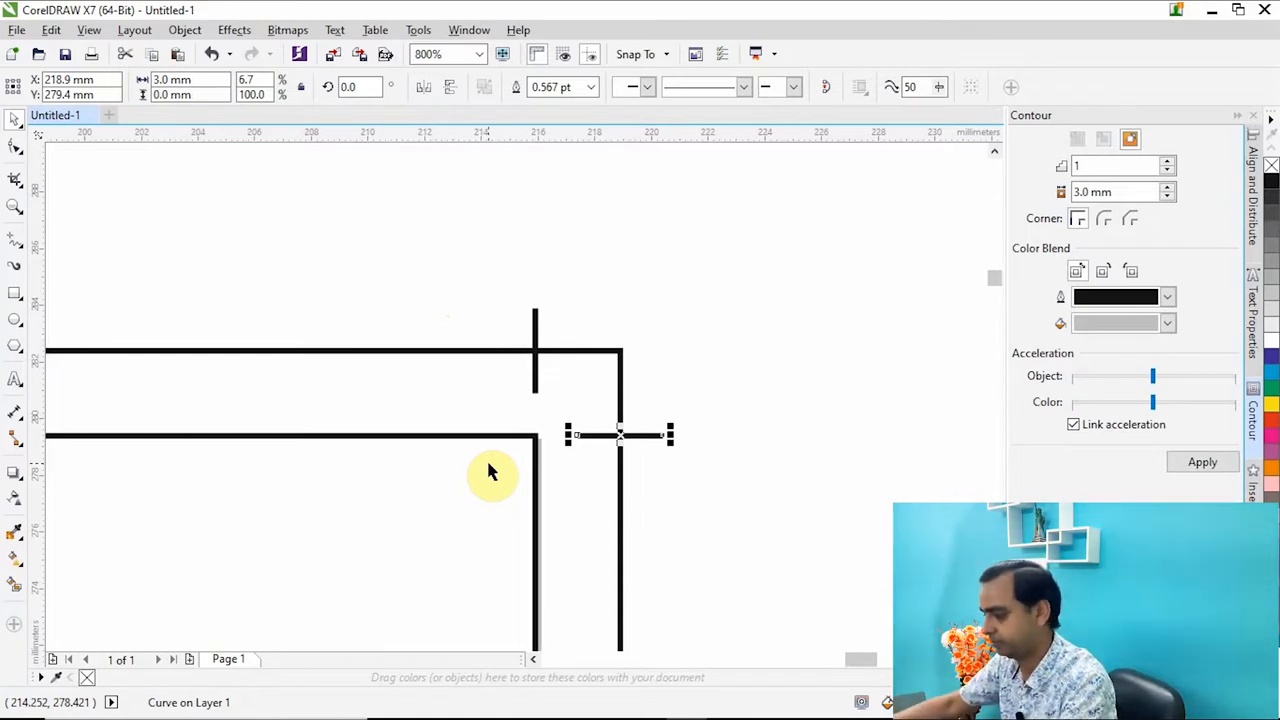
Copy both corner lines beside the page and align the copies with the inner rectangle's left edge.
left_click_drag(409, 461, 400, 466)
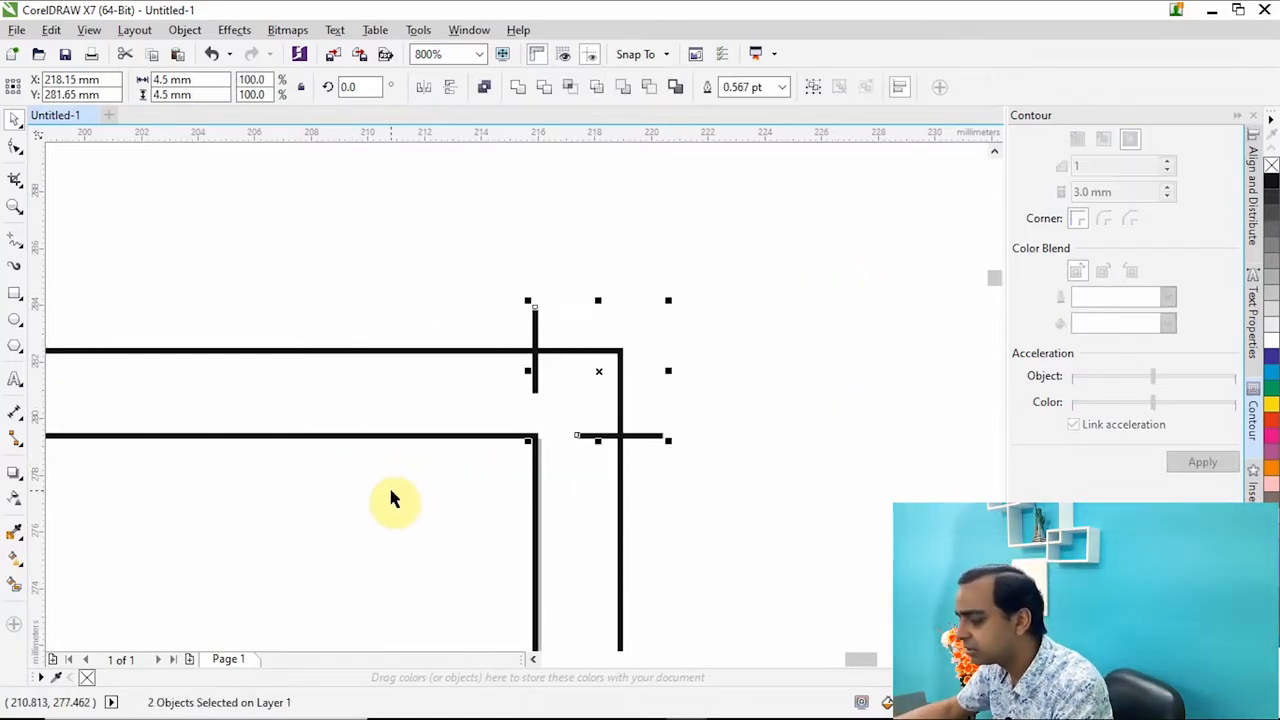
left_click_drag(606, 372, 823, 386)
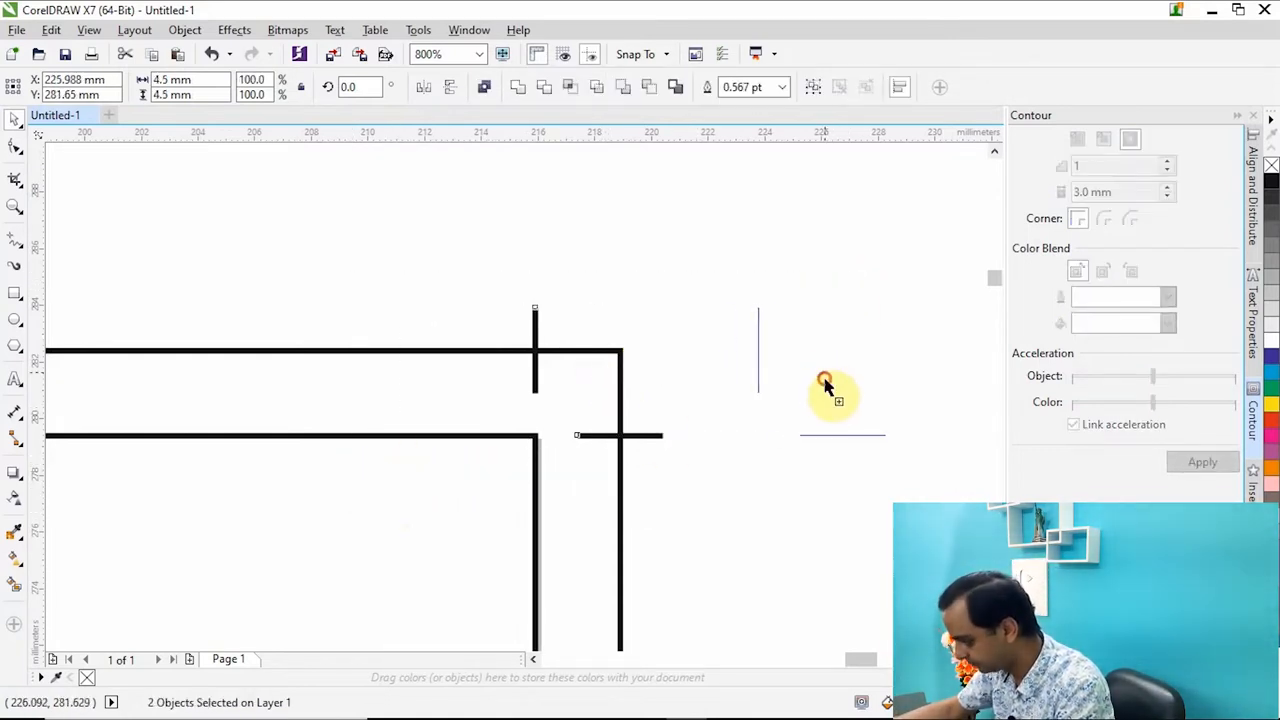
scroll(831, 314, "down", 6)
scroll(435, 323, "up", 5)
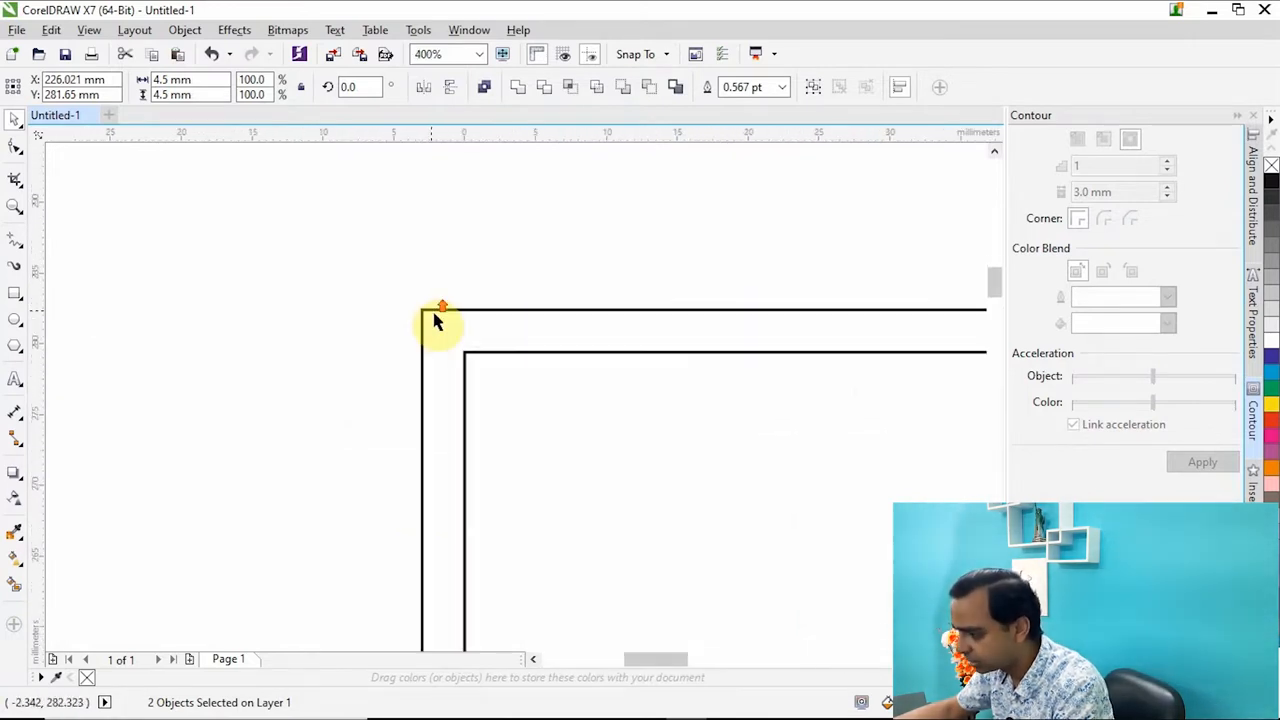
left_click(484, 352, "shift")
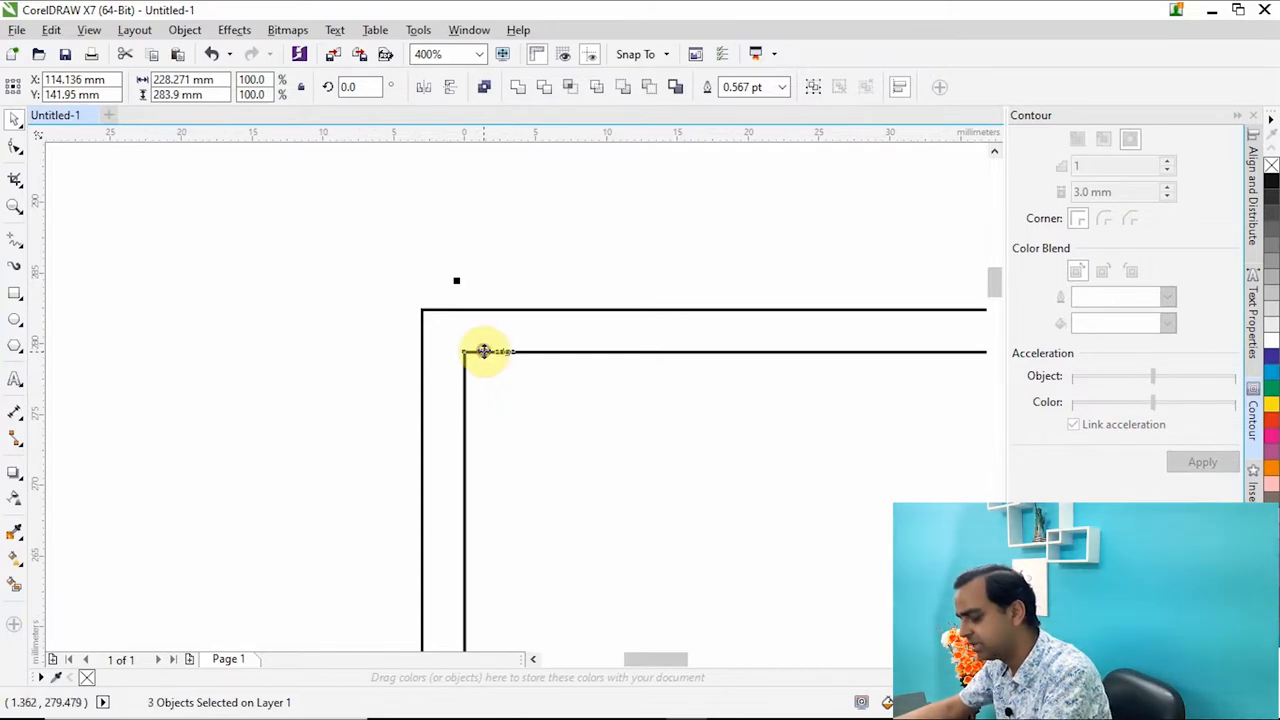
key("l")
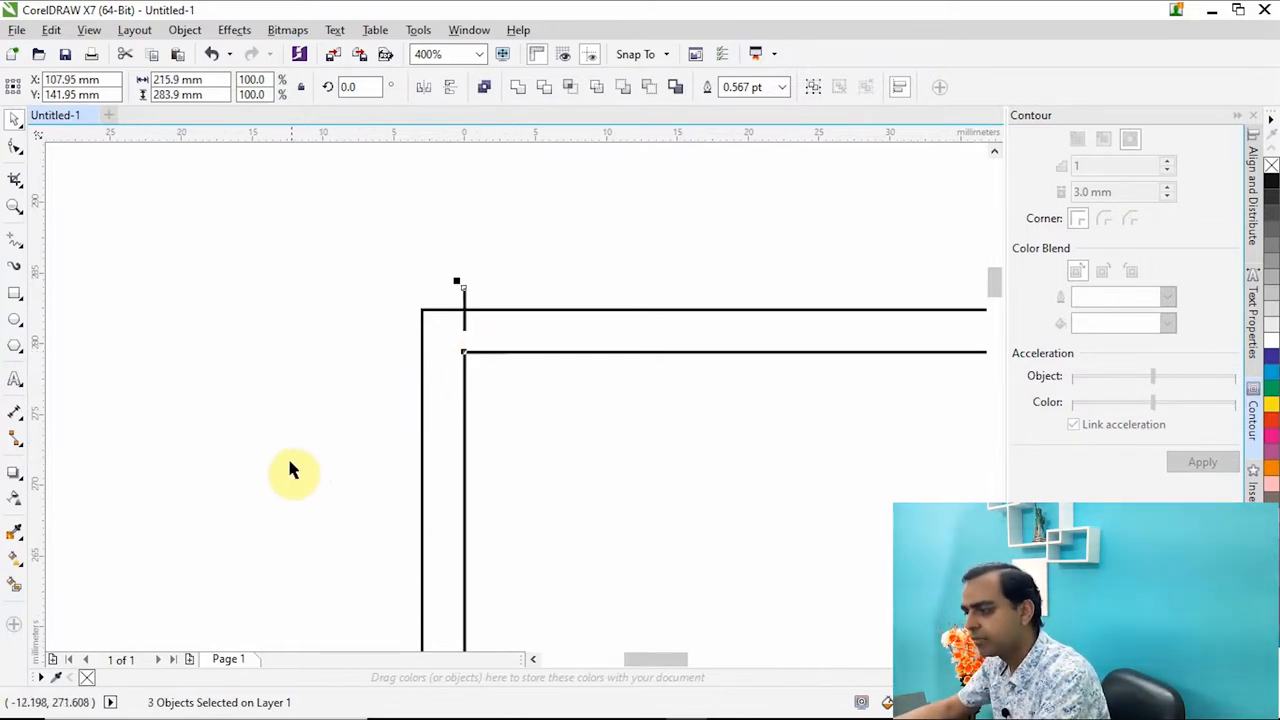
Undo the copying and left alignment of the two corner lines.
scroll(280, 446, "down", 4)
scroll(280, 440, "down", 2)
scroll(272, 430, "up", 5)
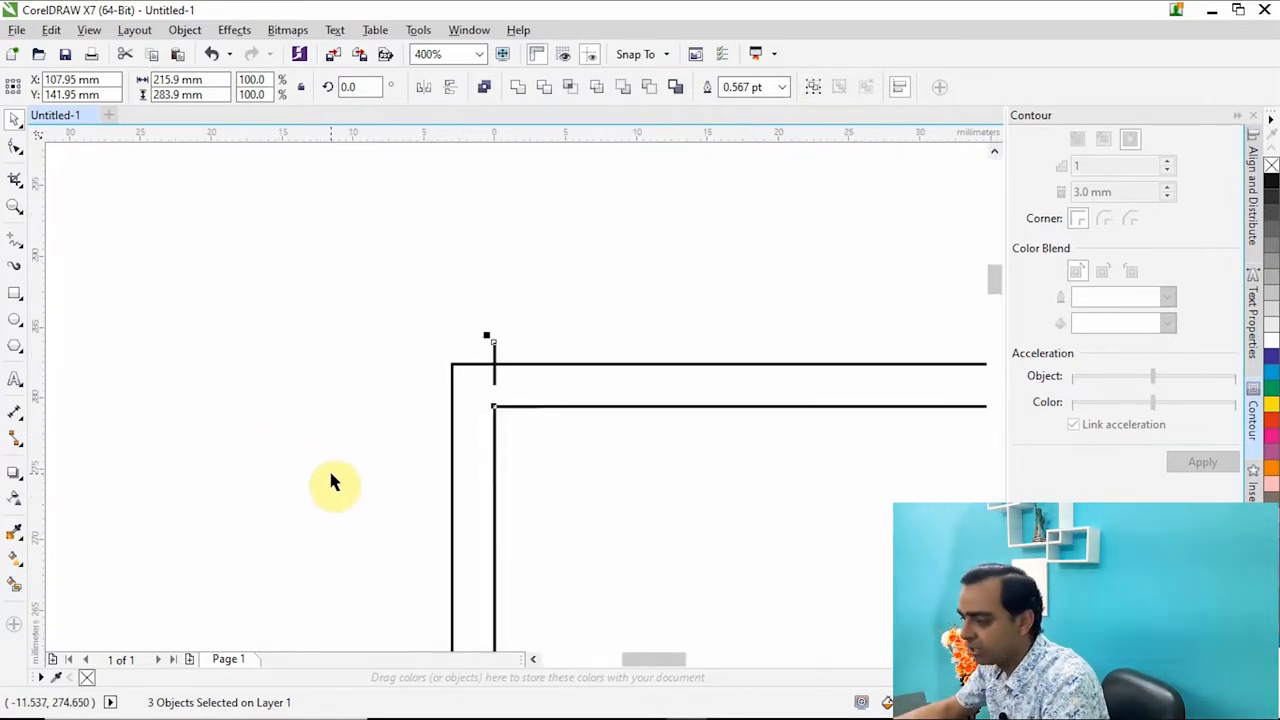
left_click_drag(386, 462, 508, 318)
left_click_drag(386, 394, 634, 451)
key("ctrl+z")
key("ctrl+z")
key("ctrl+z")
Colour the outlines of the two 3 mm lines at the top-right corner red.
scroll(372, 432, "down", 3)
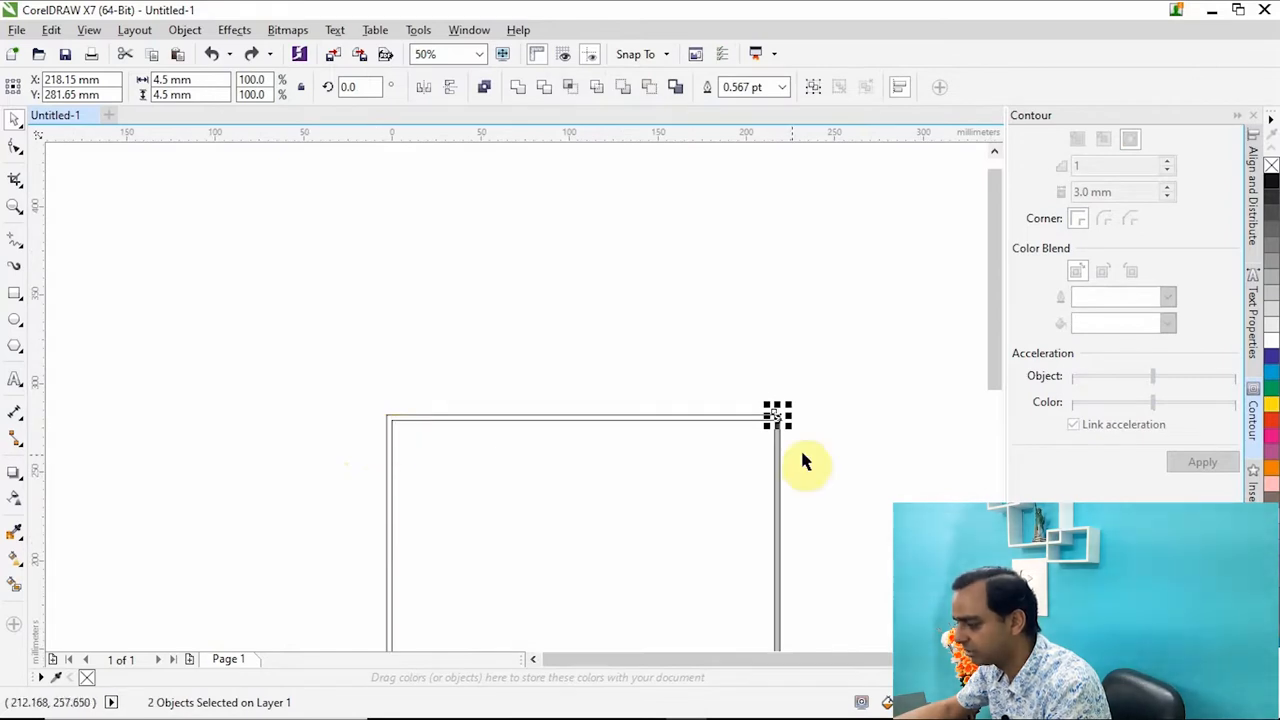
scroll(800, 428, "up", 3)
left_click_drag(769, 224, 425, 405)
right_click(1271, 420)
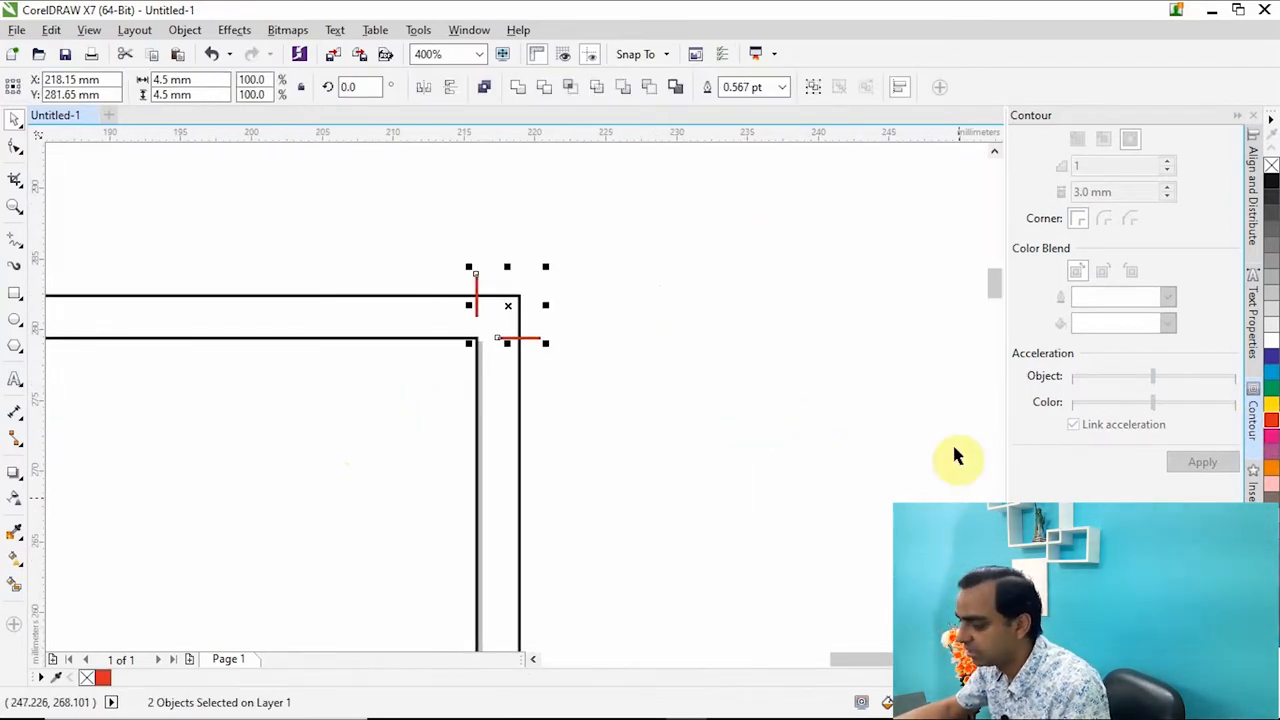
left_click_drag(709, 229, 330, 436)
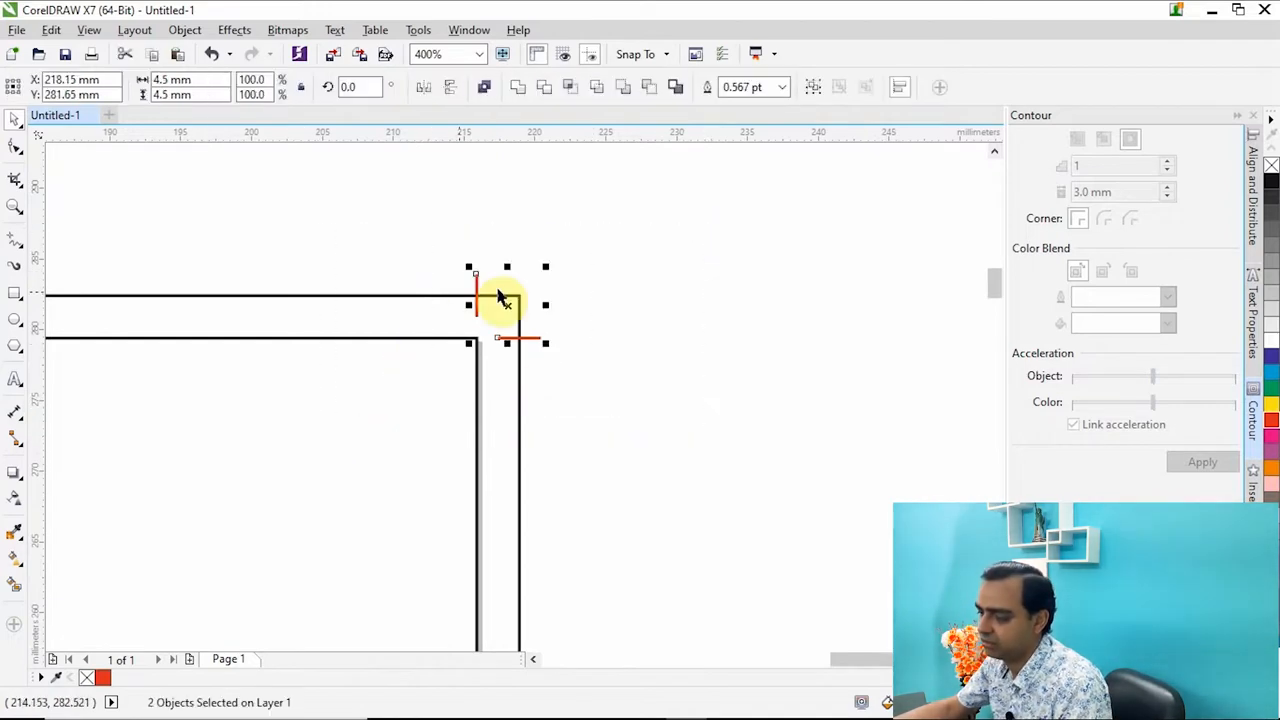
Duplicate the two red corner lines horizontally into the empty area beside the page's top-right corner.
scroll(447, 305, "up", 2)
scroll(752, 263, "down", 1)
left_click(790, 222)
left_click_drag(831, 215, 459, 460)
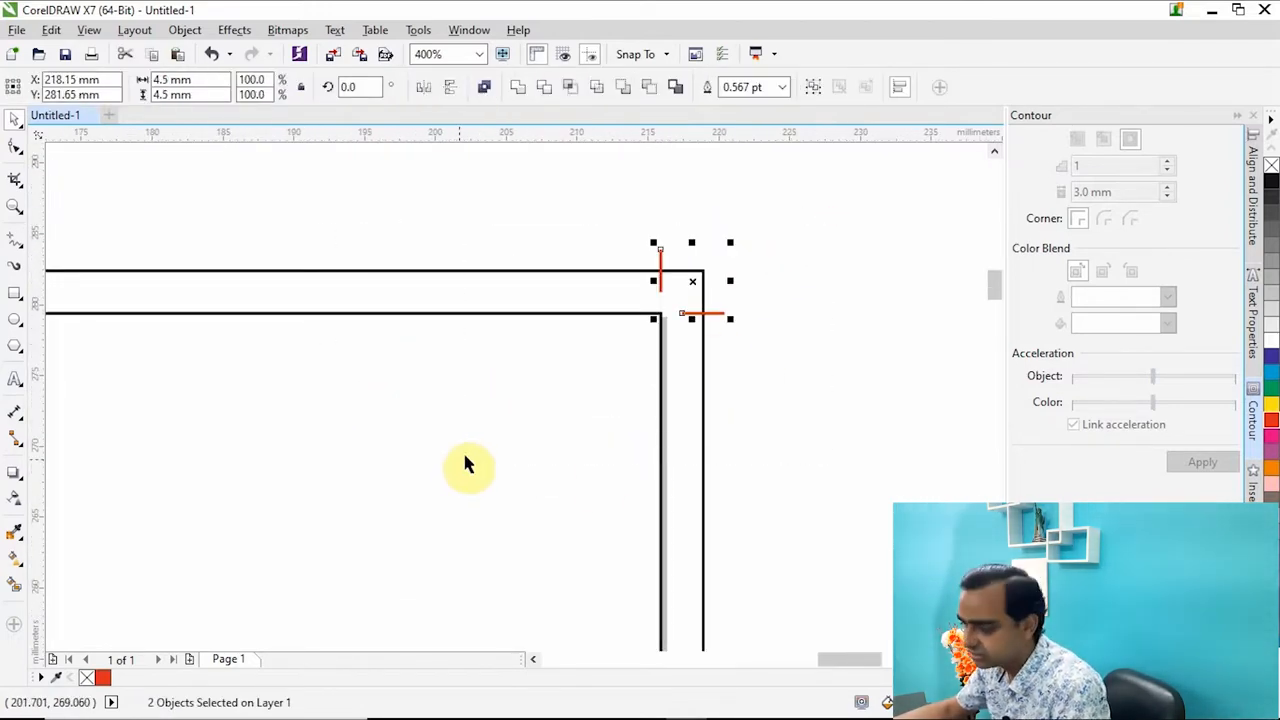
left_click(777, 252)
left_click_drag(806, 206, 575, 390)
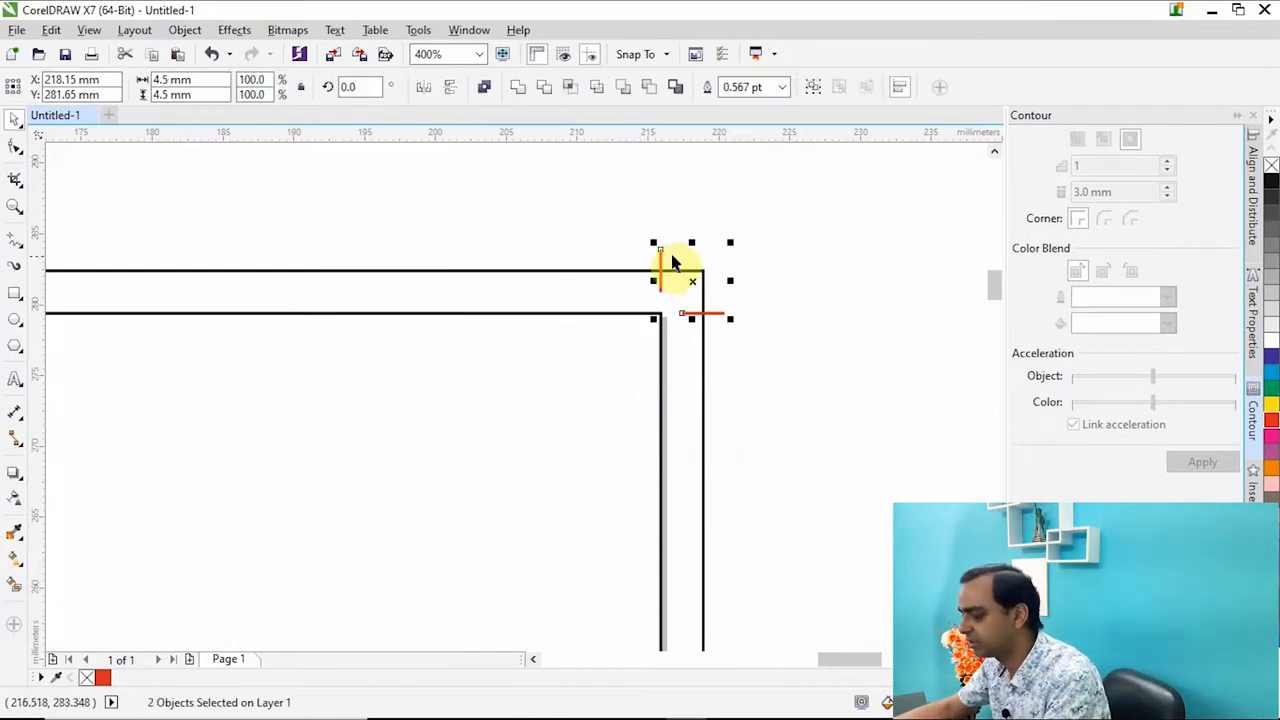
scroll(670, 265, "up", 1)
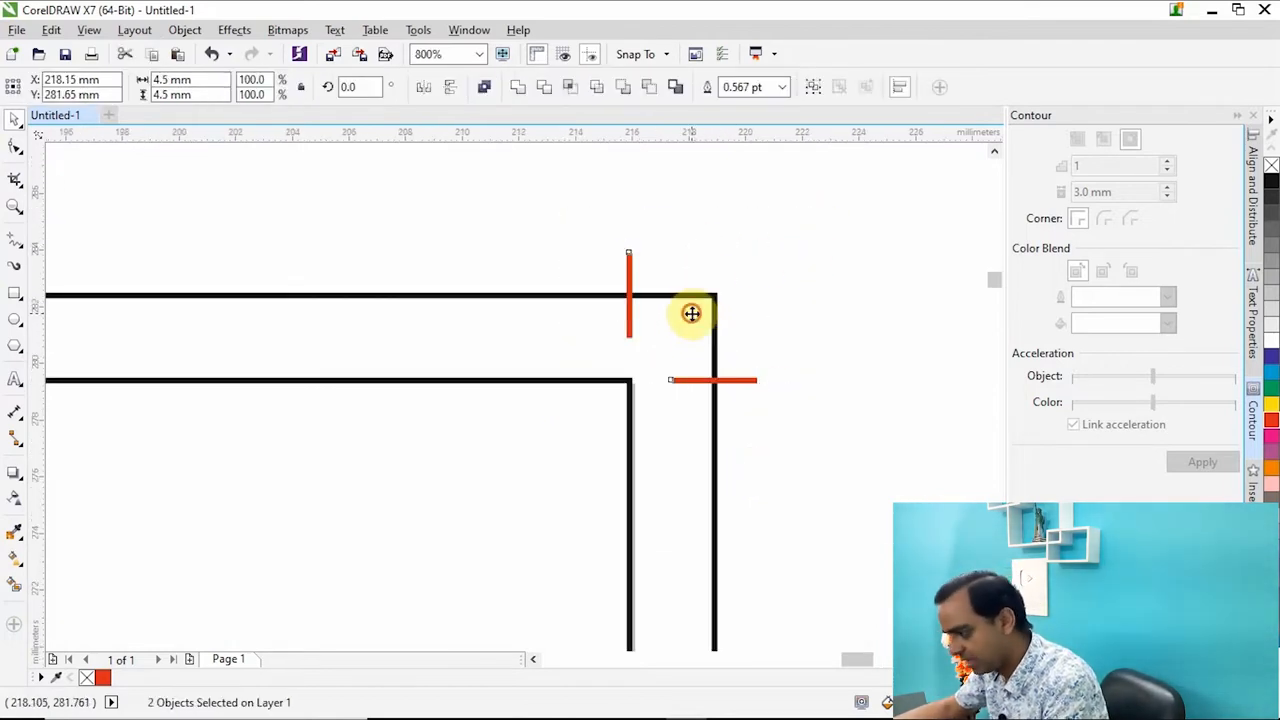
left_click_drag(692, 314, 907, 317)
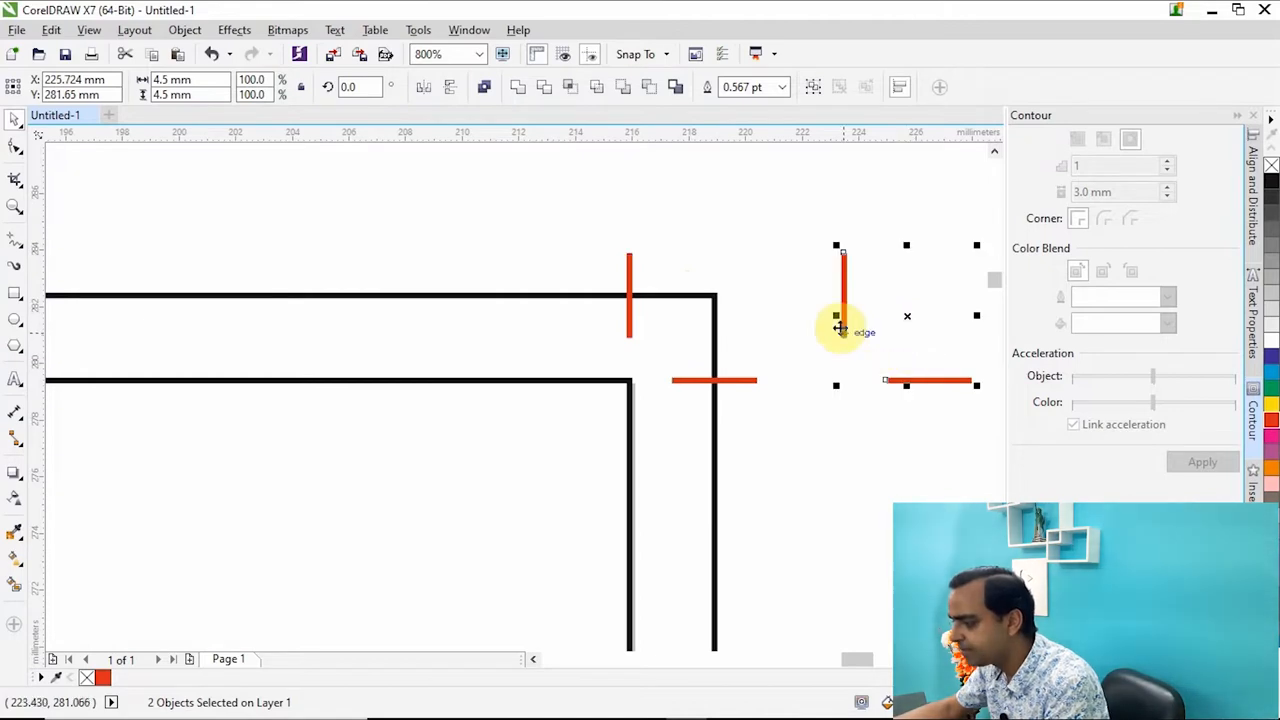
Align the duplicated red lines with the inner rectangle's left edge.
scroll(860, 310, "down", 4)
scroll(360, 300, "up", 3)
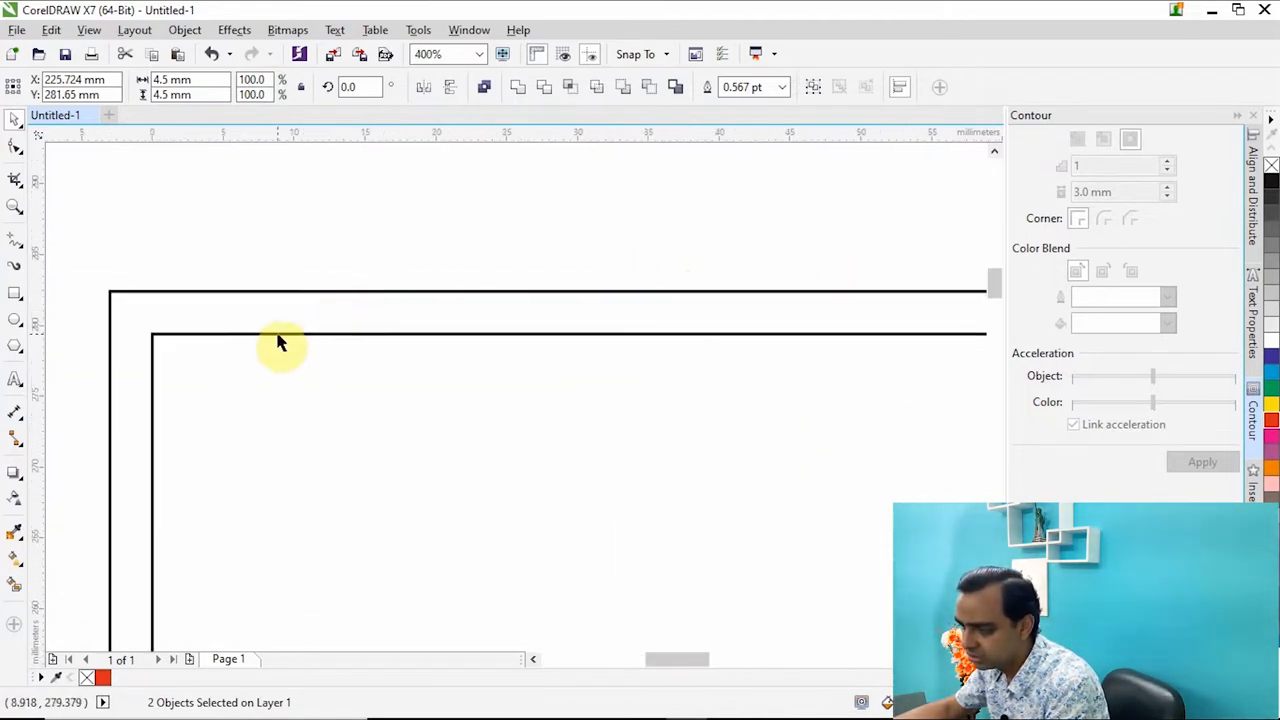
left_click(217, 335, "shift")
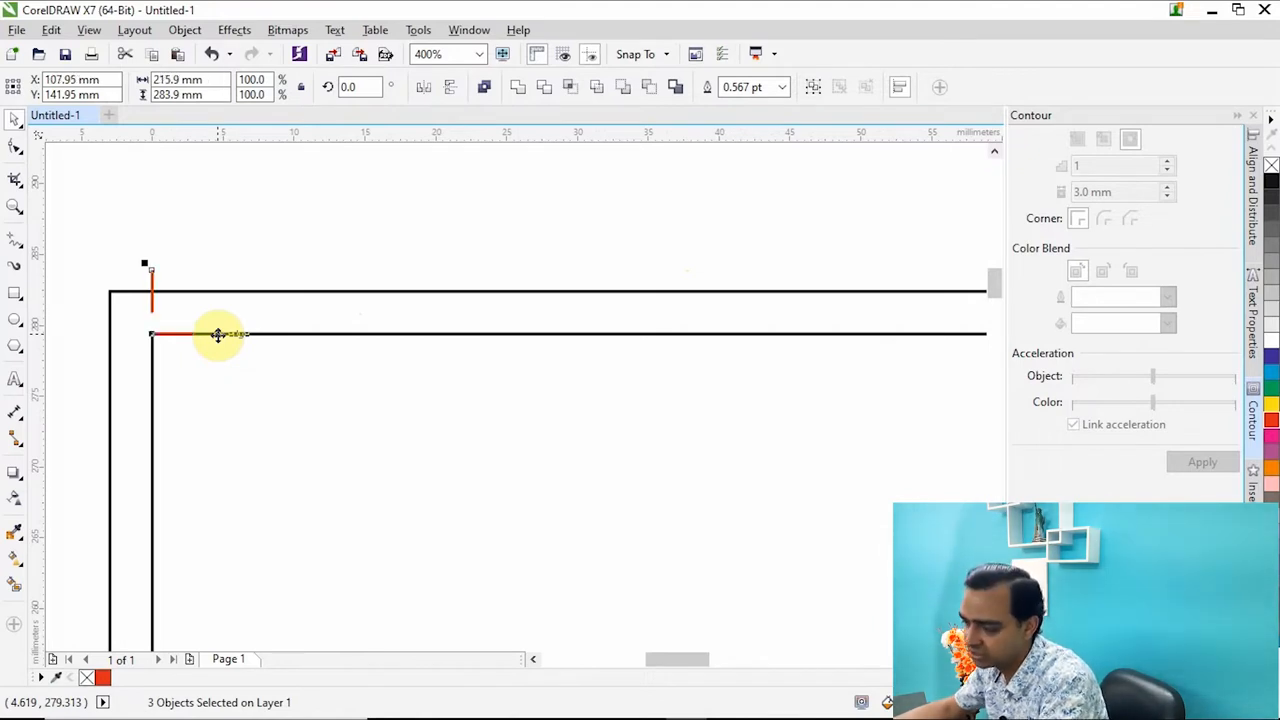
scroll(105, 315, "up", 2)
scroll(423, 400, "down", 1)
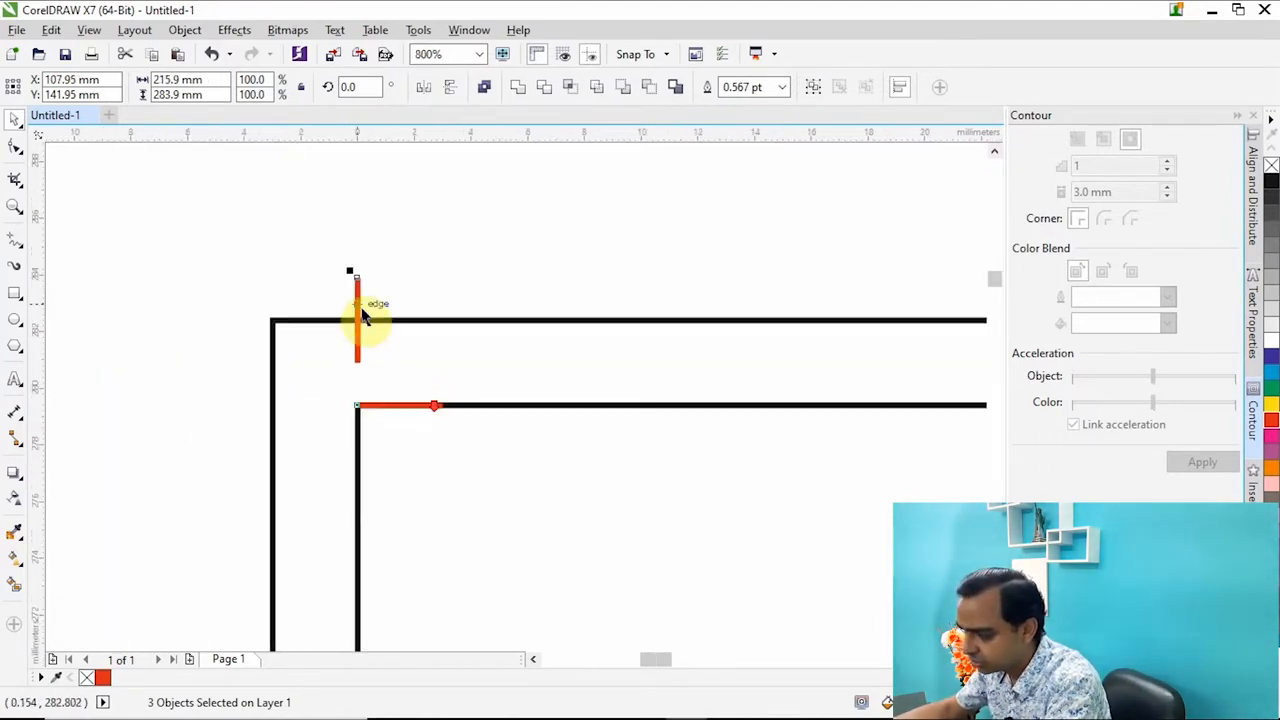
Move the horizontal red line at the top-left corner outward, centring it on the enlarged rectangle's left edge.
left_click_drag(306, 226, 376, 415)
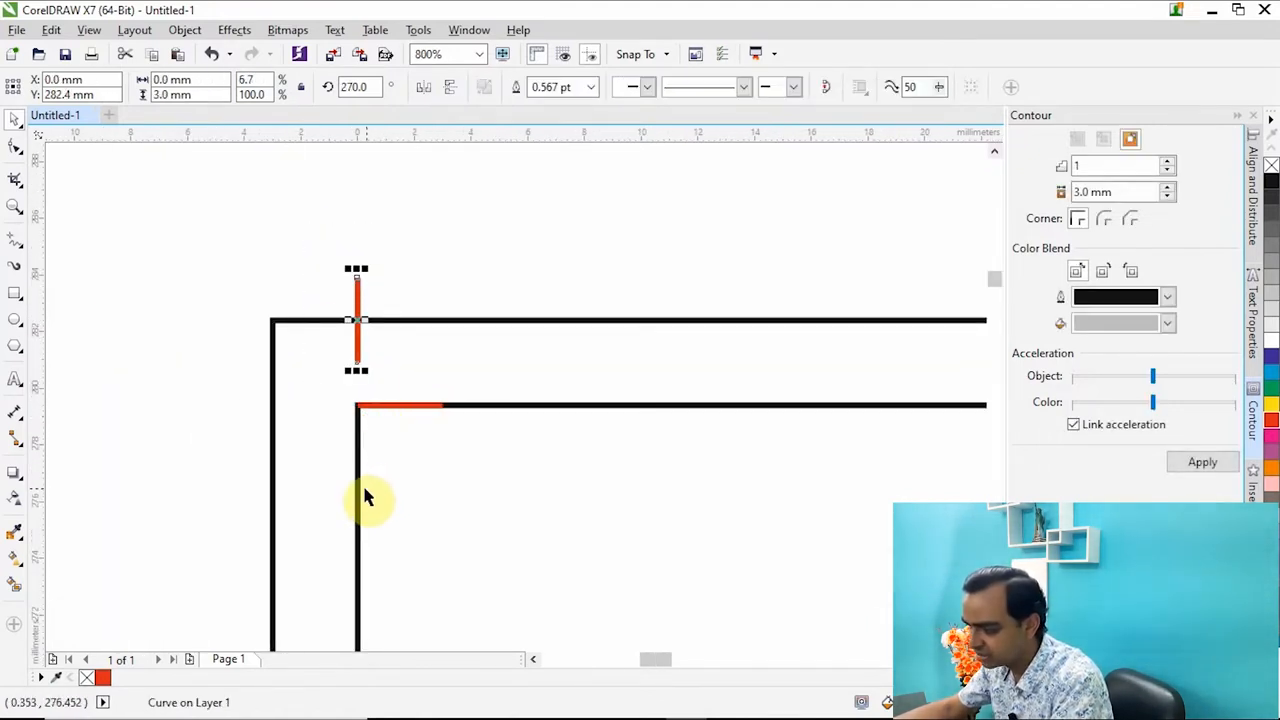
left_click(360, 487)
left_click_drag(296, 193, 365, 408)
left_click_drag(200, 367, 522, 437)
left_click_drag(397, 404, 274, 413)
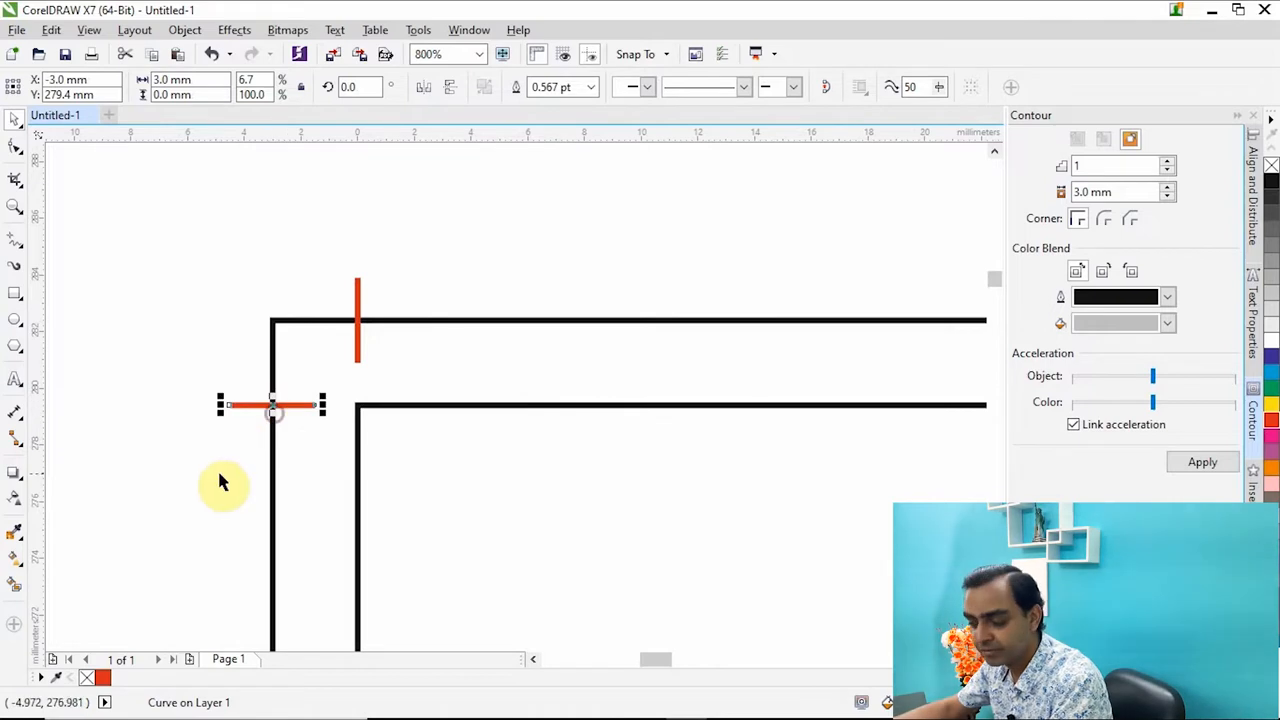
left_click_drag(153, 504, 396, 306)
left_click(471, 271)
left_click_drag(171, 371, 395, 475)
left_click(171, 491)
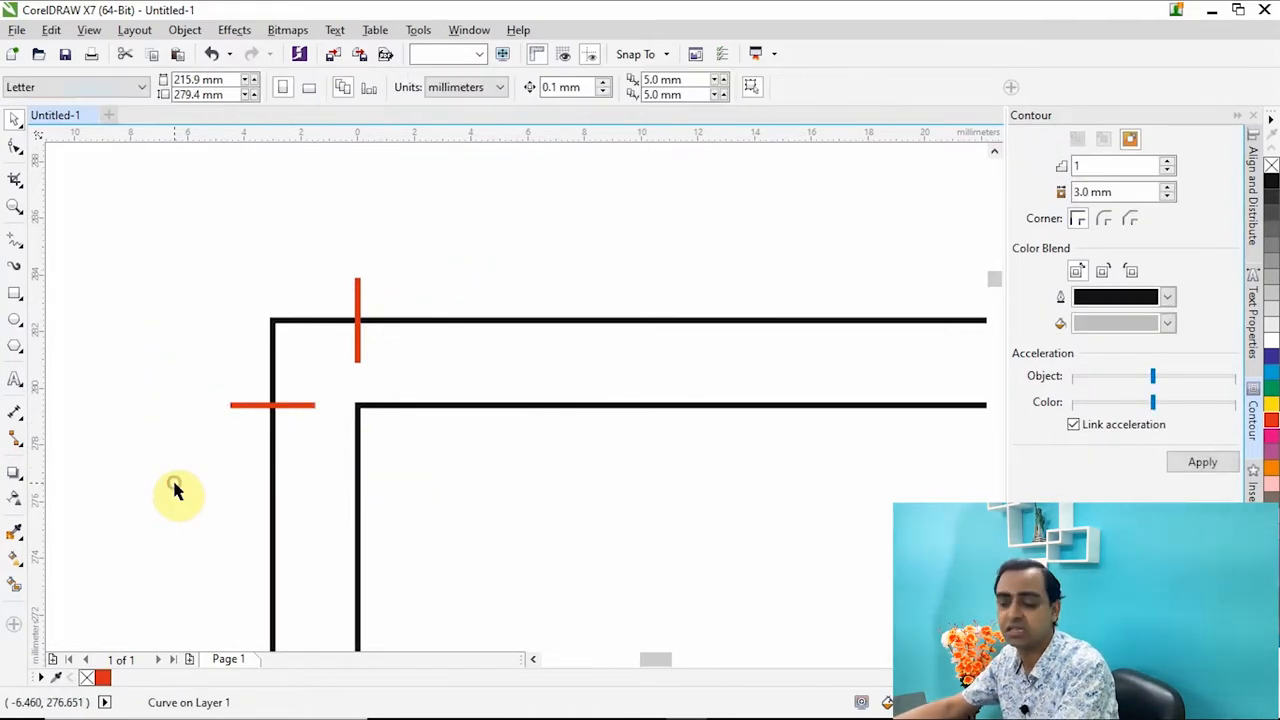
Duplicate the four red crop-mark lines along the page's top edge into the empty area above the page.
scroll(251, 409, "down", 4)
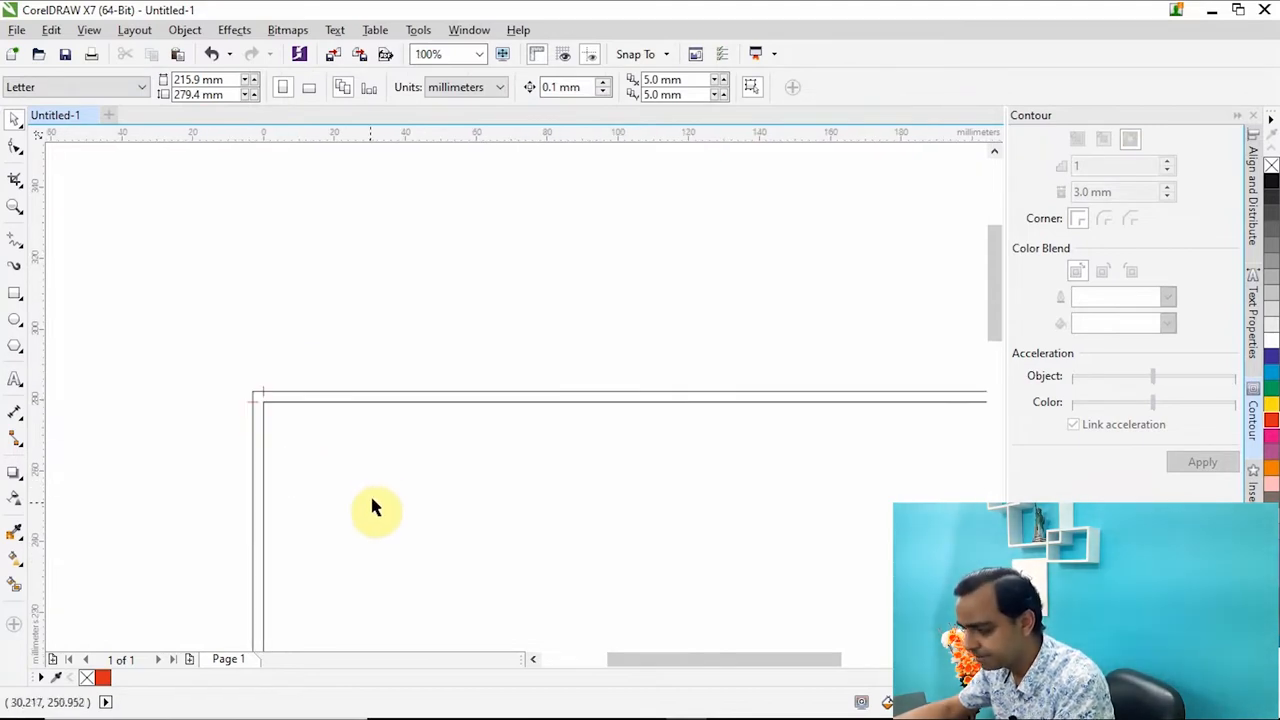
key("z")
scroll(241, 401, "down", 2)
left_click_drag(214, 356, 655, 446)
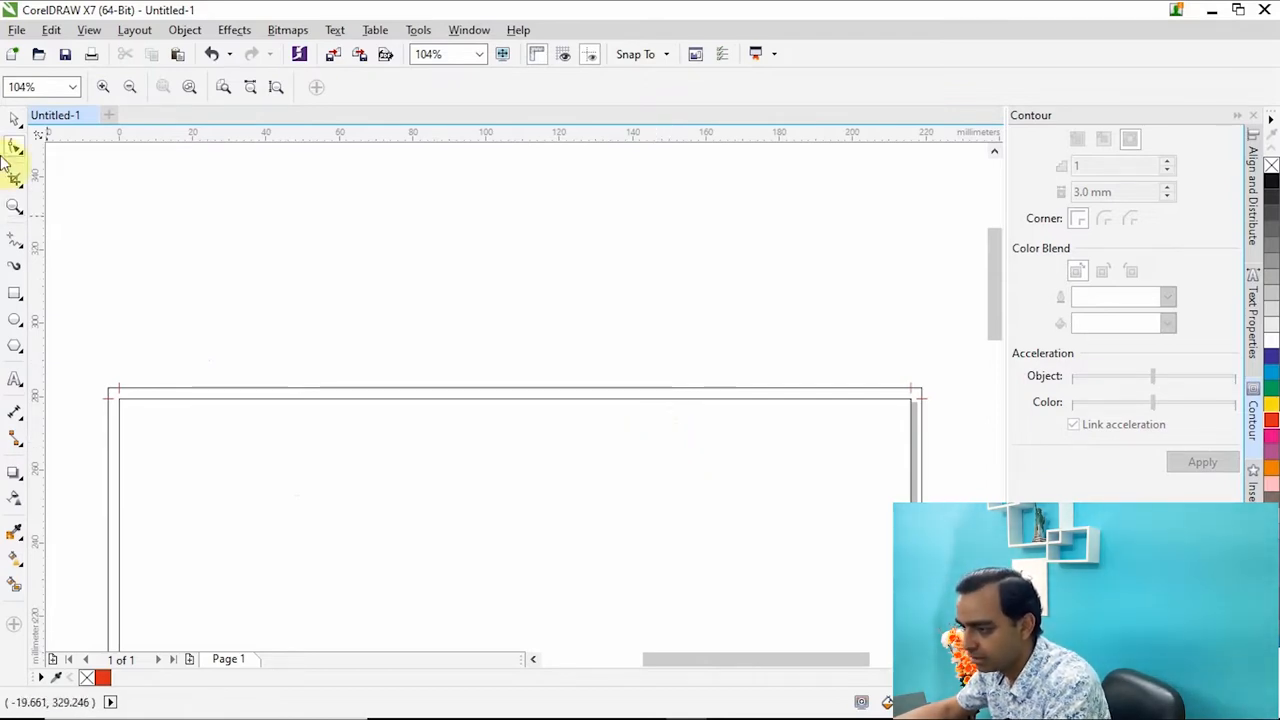
left_click(14, 118)
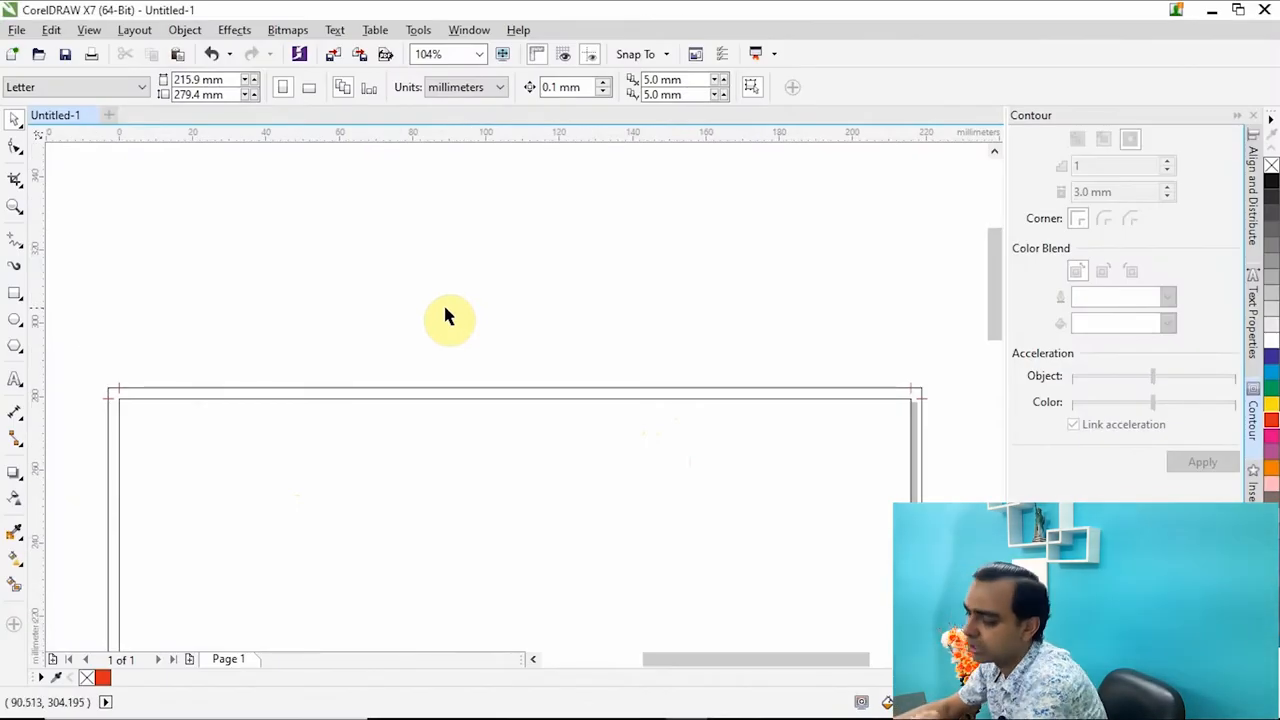
scroll(443, 312, "down", 2)
left_click_drag(200, 290, 880, 456)
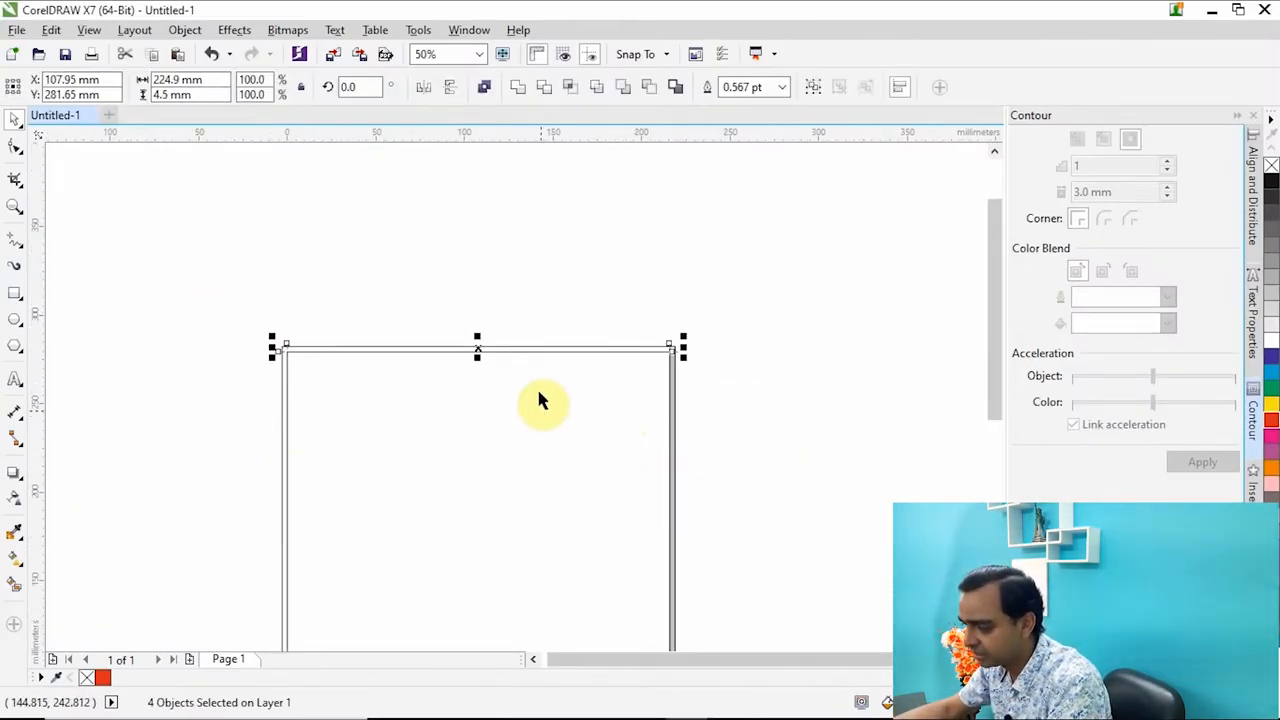
left_click_drag(479, 351, 487, 284)
Align the duplicated red lines with the inner rectangle's bottom edge.
scroll(560, 371, "down", 2)
scroll(562, 398, "up", 1)
scroll(562, 398, "up", 1)
left_click(554, 226, "shift")
scroll(510, 198, "up", 1)
scroll(698, 205, "up", 1)
scroll(695, 370, "down", 1)
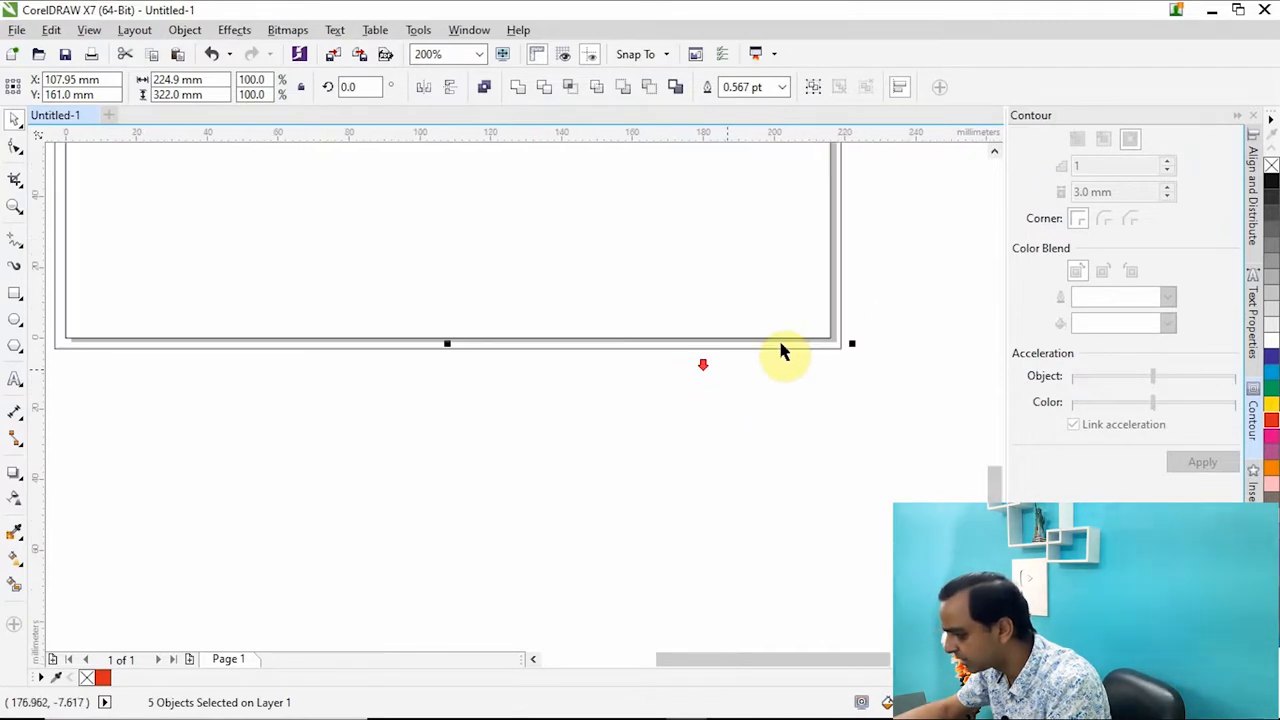
scroll(836, 310, "up", 2)
key("b")
left_click(757, 545)
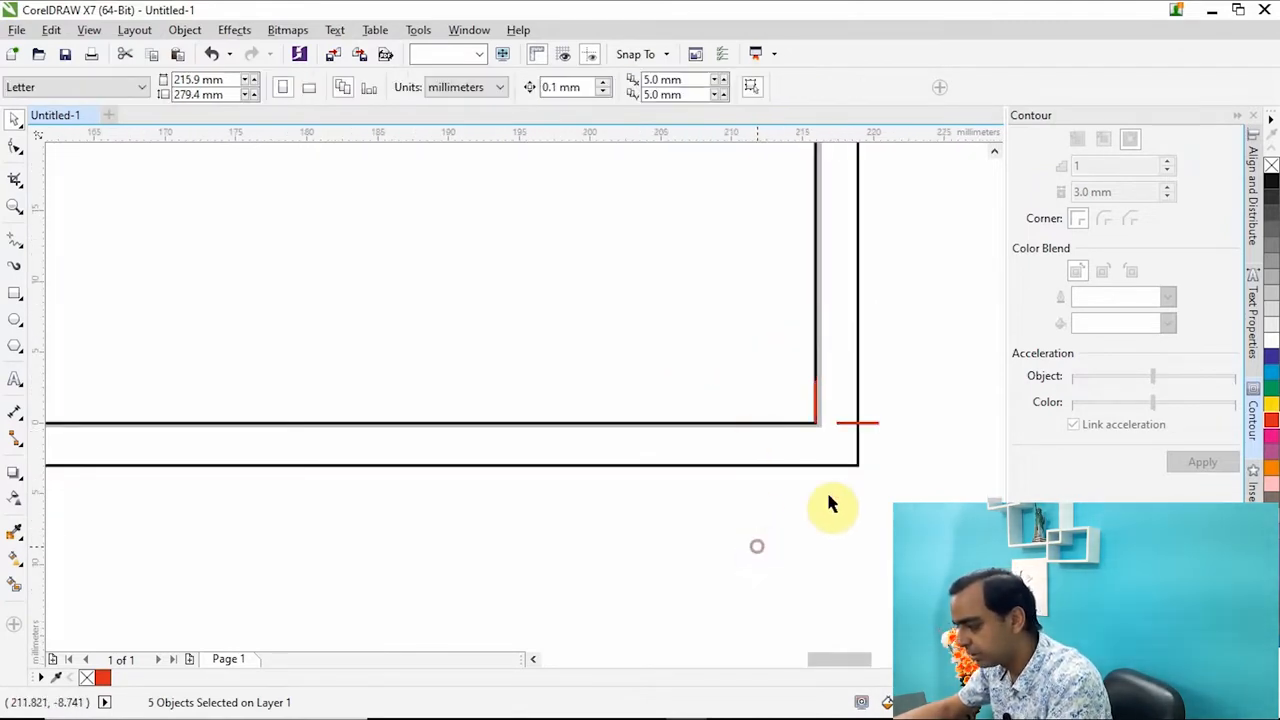
Move the vertical red lines at both bottom corners outward, centring them on the enlarged rectangle's bottom edge.
left_click_drag(891, 432, 760, 466)
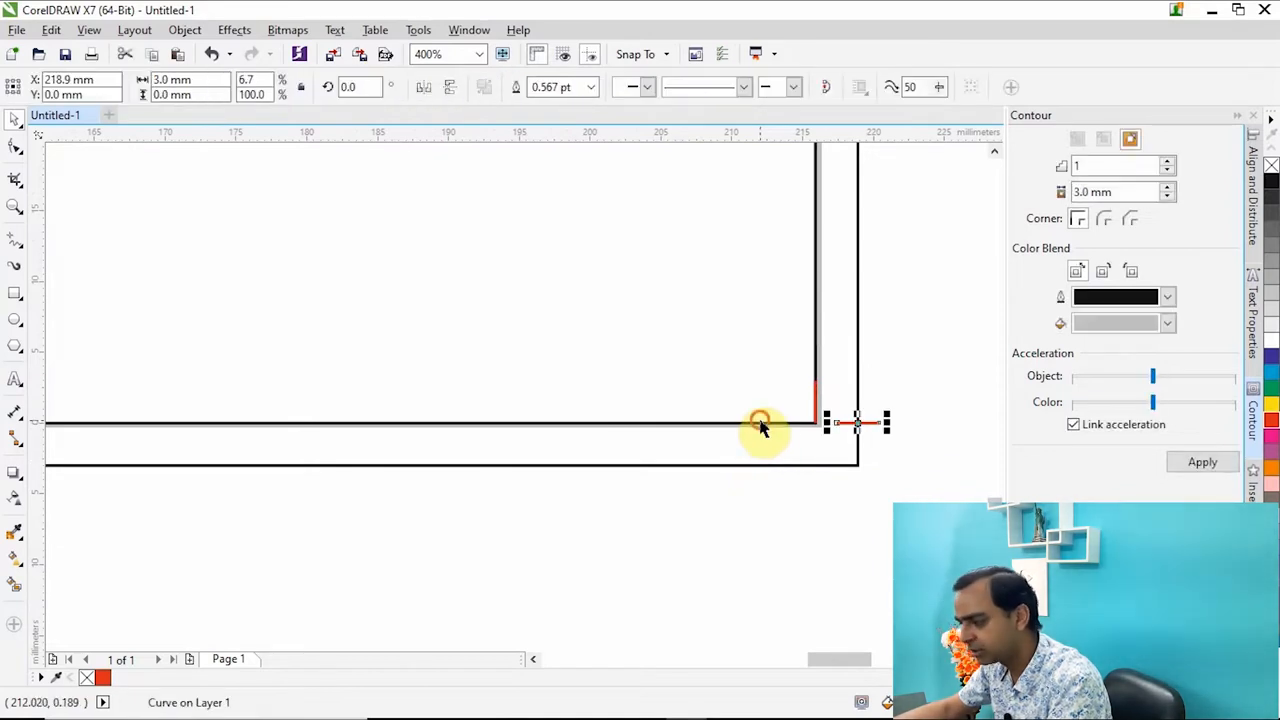
left_click(760, 424)
left_click_drag(771, 543, 702, 552)
scroll(816, 423, "up", 3)
scroll(866, 414, "down", 3)
scroll(697, 413, "down", 4)
scroll(646, 392, "up", 2)
scroll(734, 444, "up", 1)
scroll(712, 483, "up", 2)
scroll(520, 437, "down", 5)
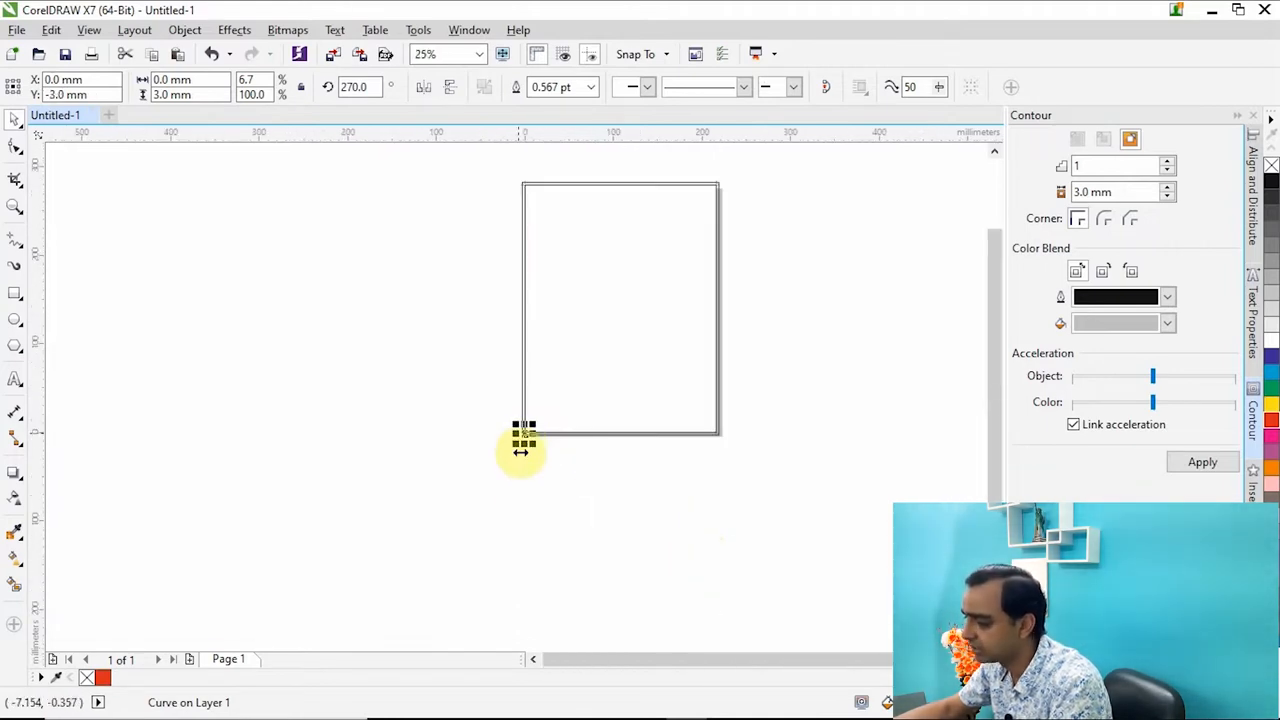
Set the page width to the artwork's overall width of 224.9 mm.
left_click_drag(437, 541, 777, 162)
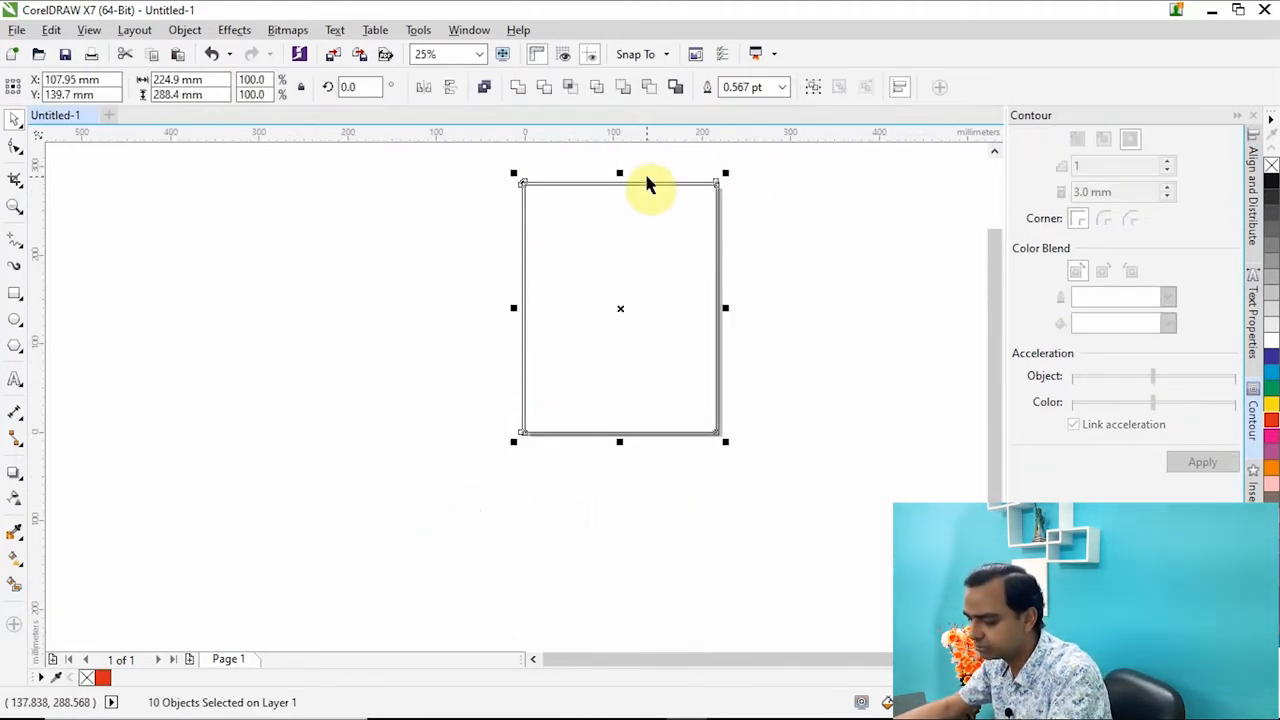
left_click_drag(210, 80, 150, 82)
key("ctrl+c")
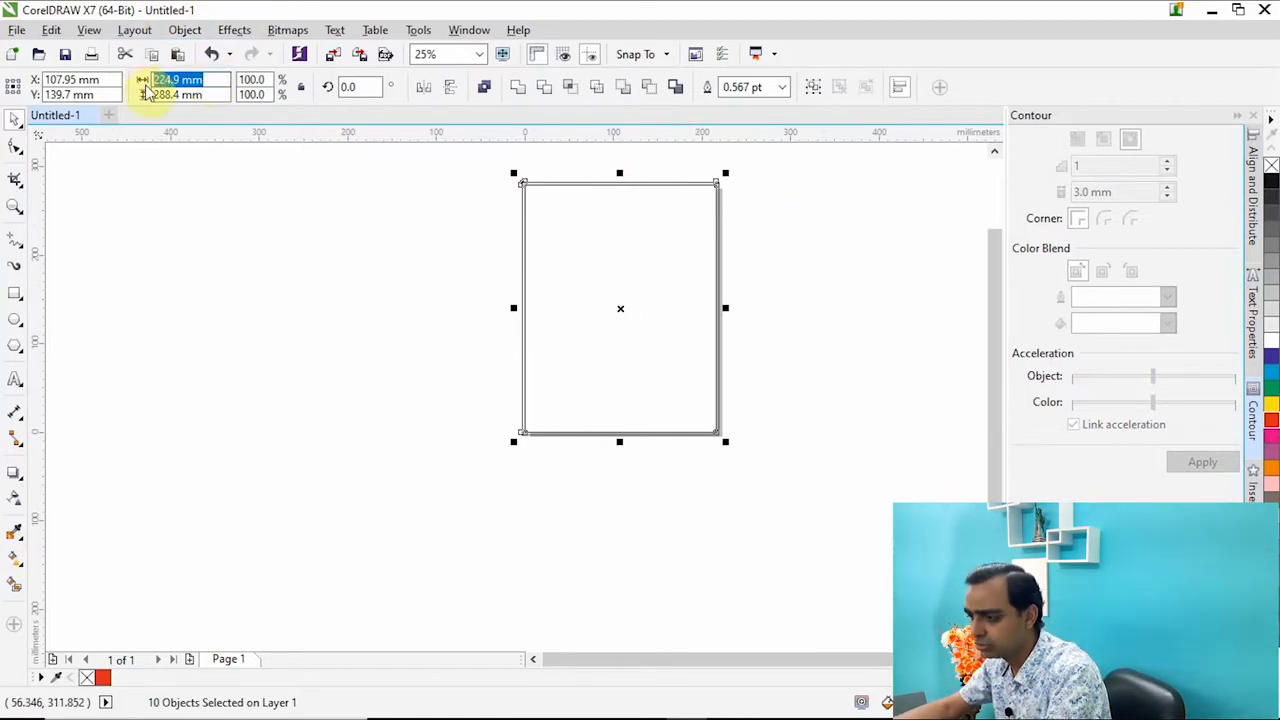
left_click(229, 233)
left_click_drag(227, 79, 150, 95)
key("ctrl+v")
key("Return")
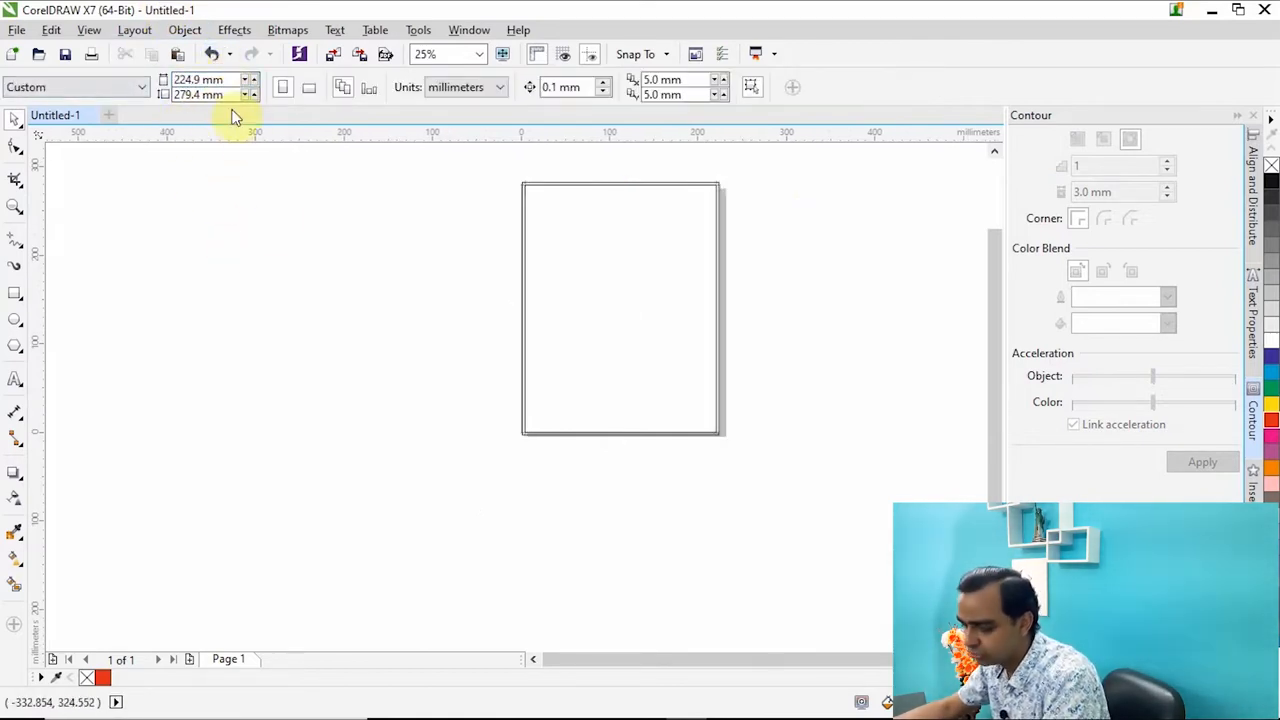
Set the page height to the artwork's overall height of 288.4 mm and centre all objects on the page.
key("ctrl+a")
left_click_drag(209, 94, 108, 99)
left_click(289, 257)
type("288.4 mm")
scroll(592, 286, "up", 1)
scroll(616, 285, "down", 1)
scroll(626, 267, "up", 4)
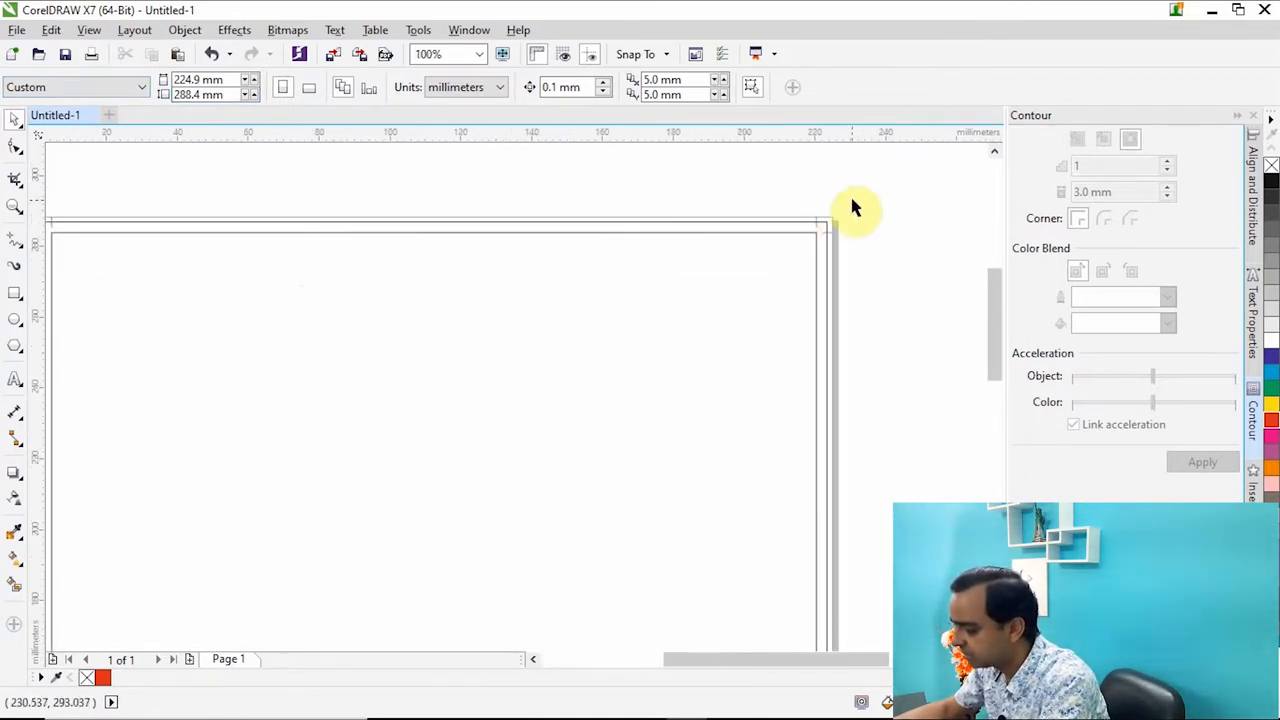
Examine the top-right crop marks and the two rectangles against the edges of the resized page.
scroll(828, 214, "up", 1)
left_click(680, 352)
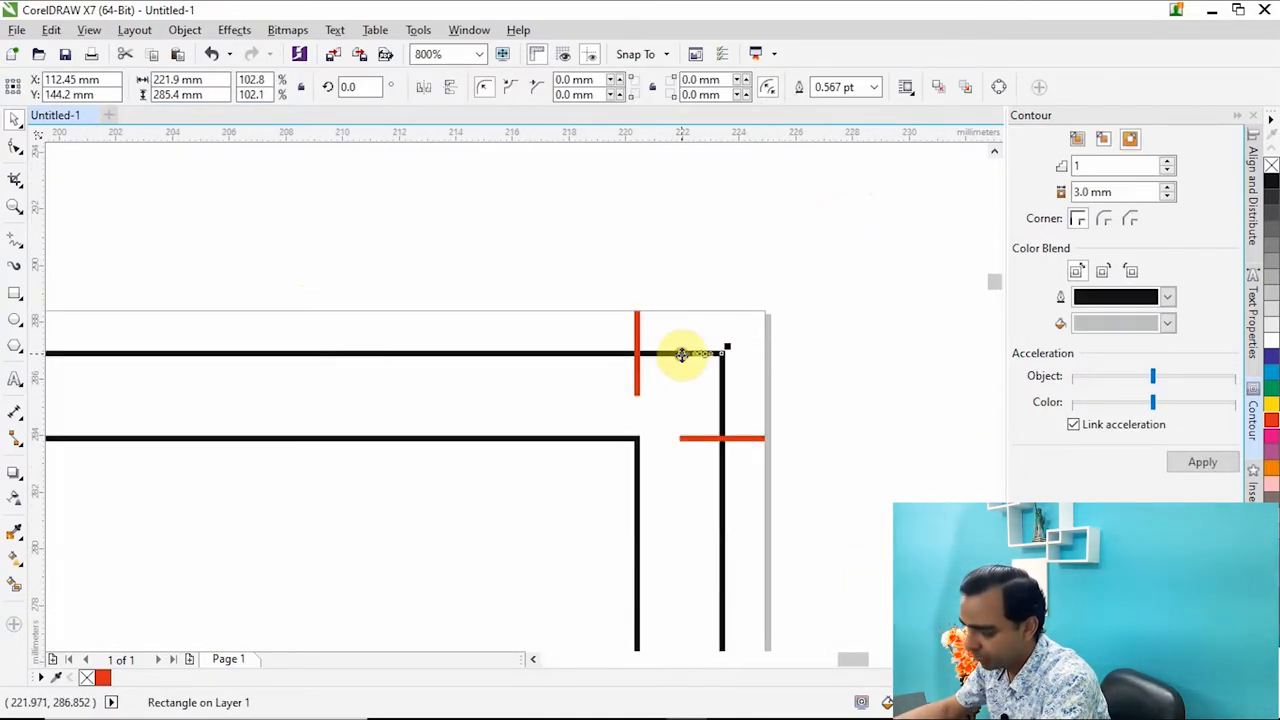
left_click(635, 339)
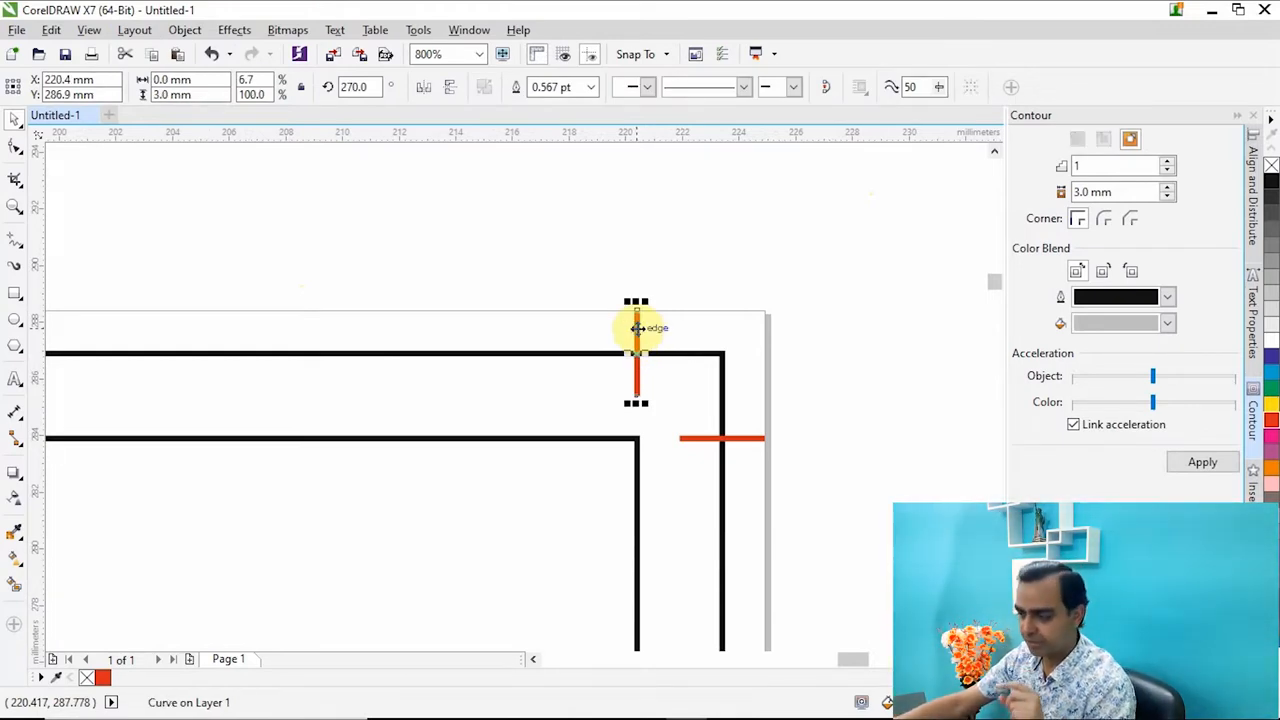
left_click(511, 362)
left_click(511, 354)
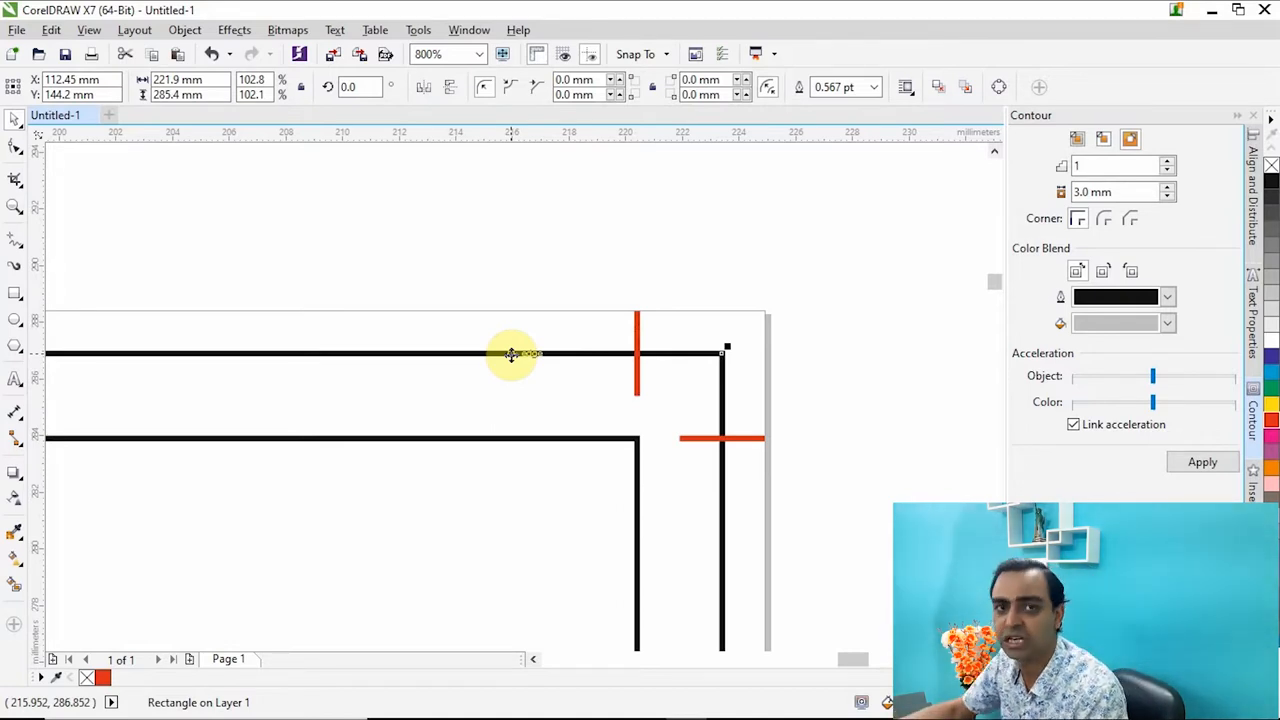
left_click(541, 243)
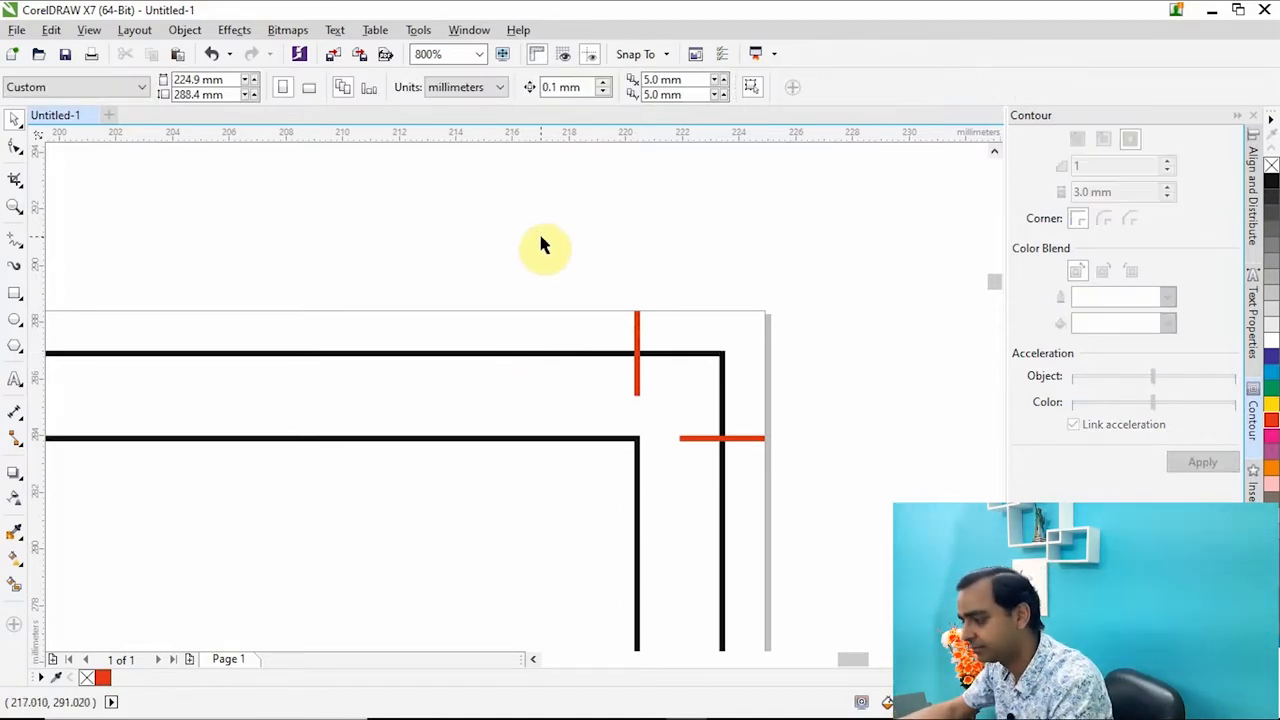
key("shift+F4")
left_click(567, 161)
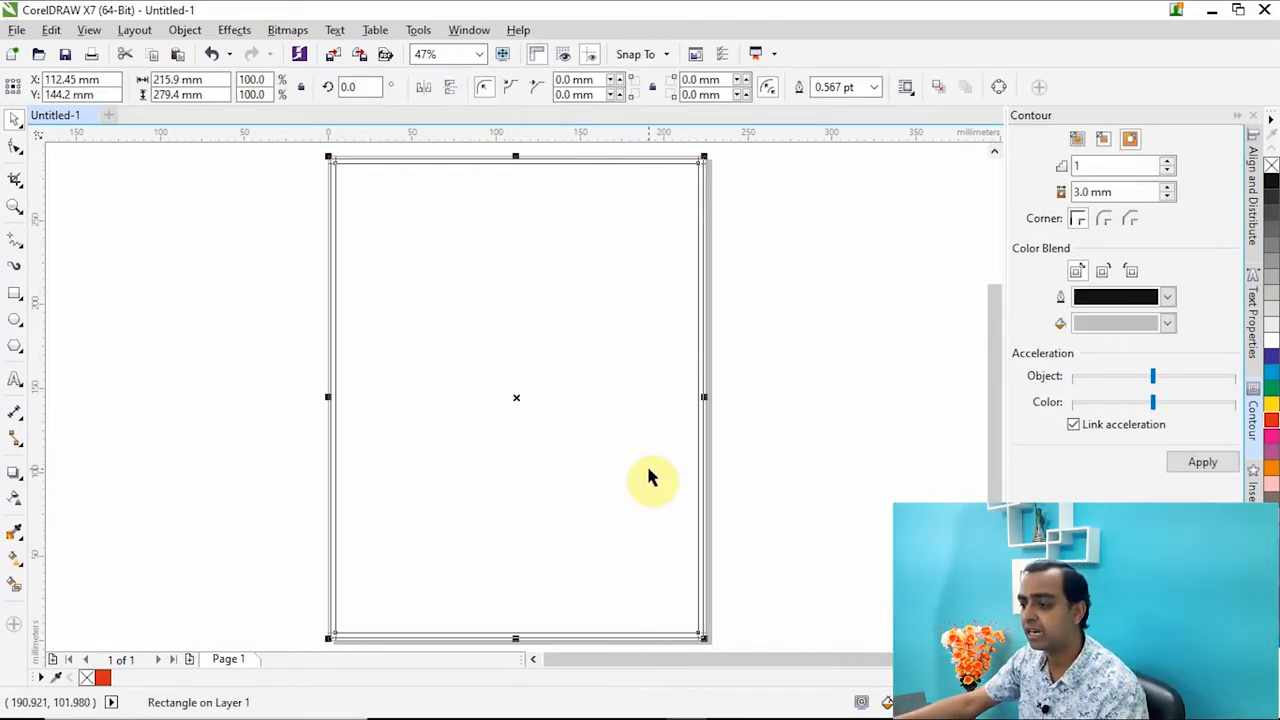
left_click(766, 237)
Change the document units to inches and check the inner rectangle's size.
left_click(465, 87)
left_click(446, 110)
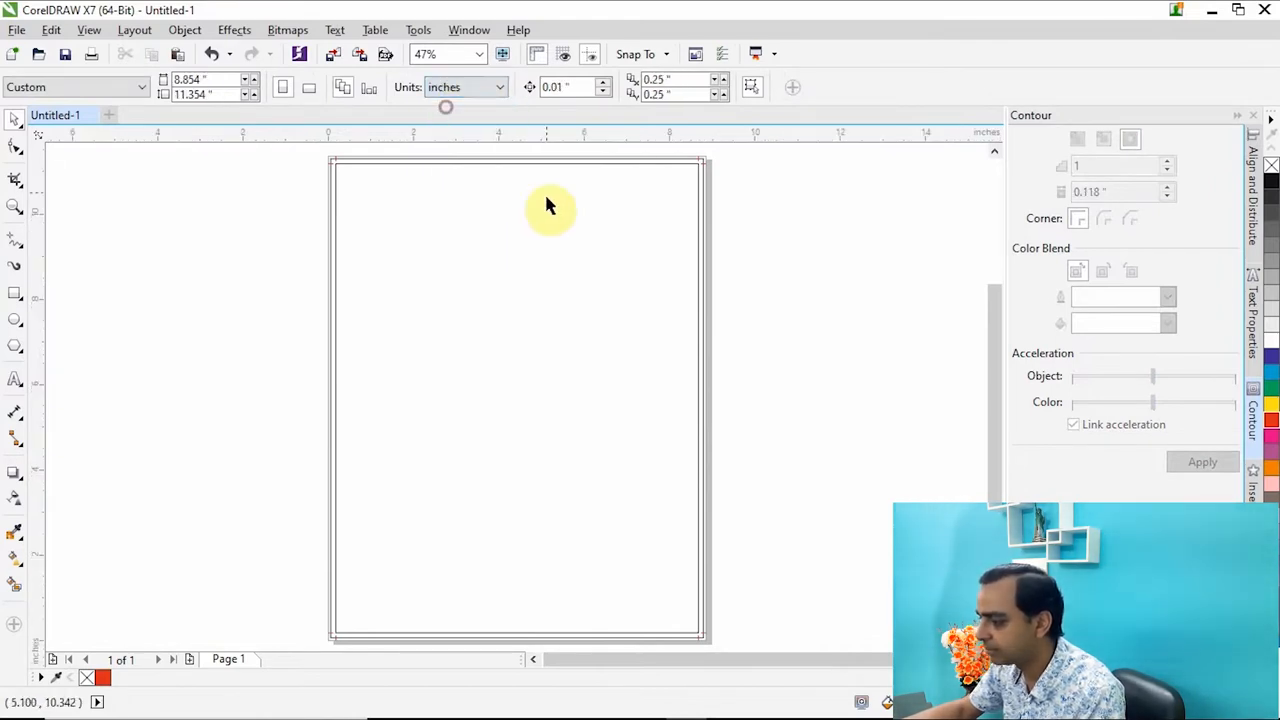
left_click(543, 163)
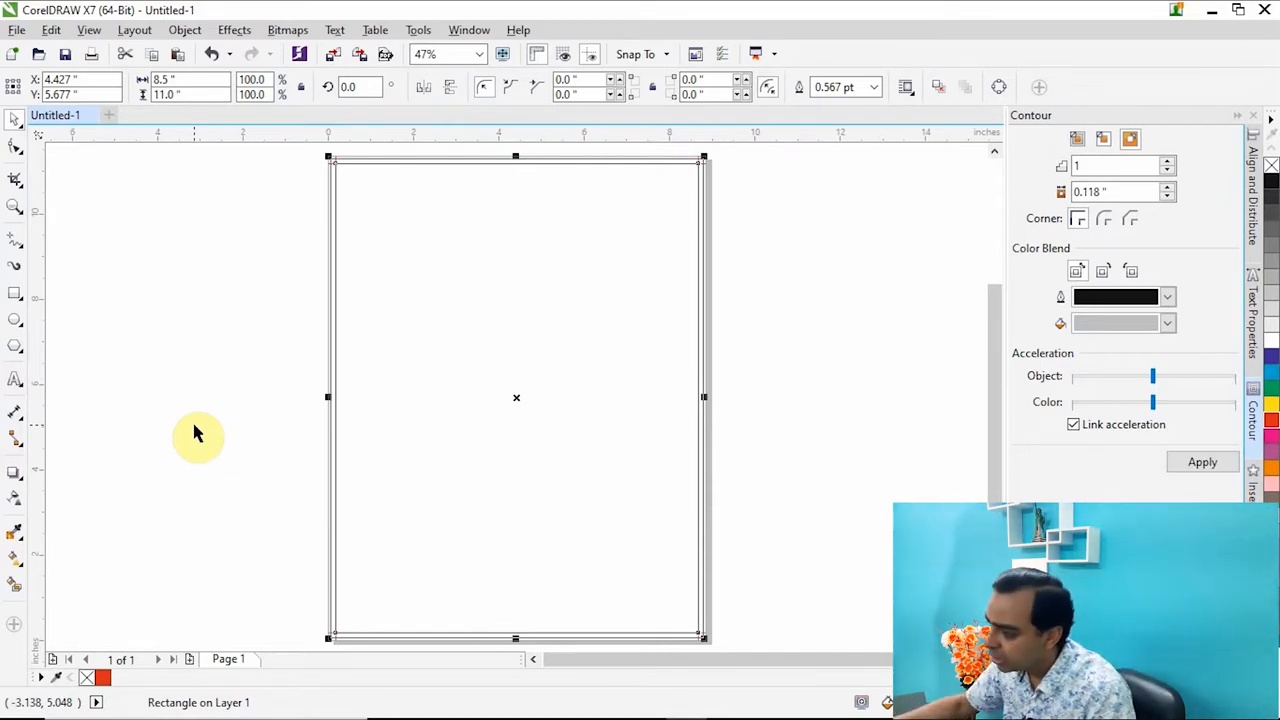
left_click(195, 430)
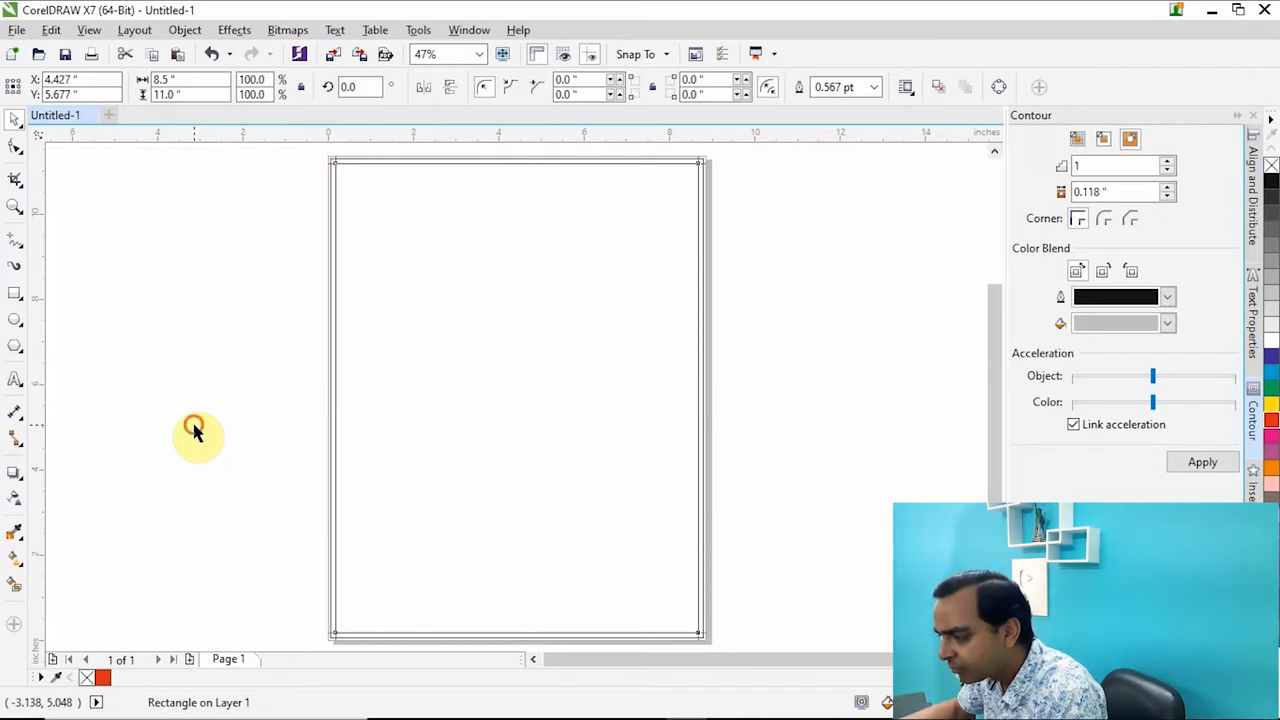
left_click(530, 162)
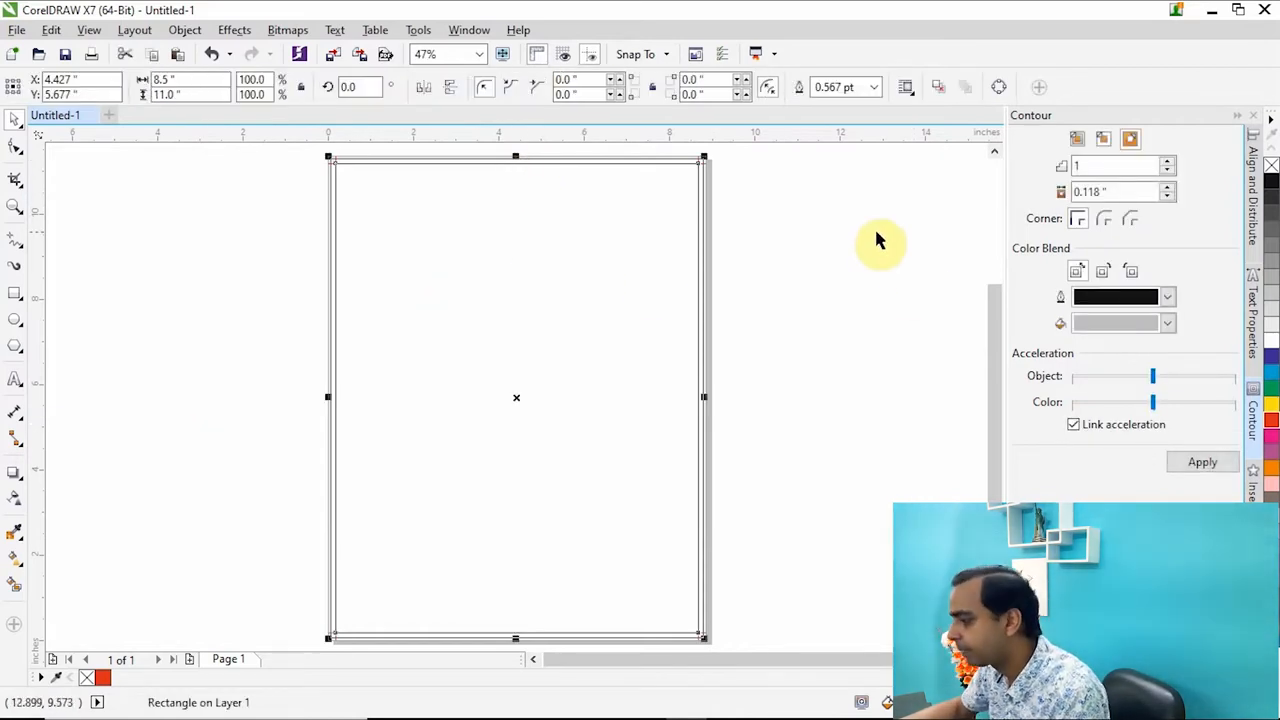
left_click(810, 234)
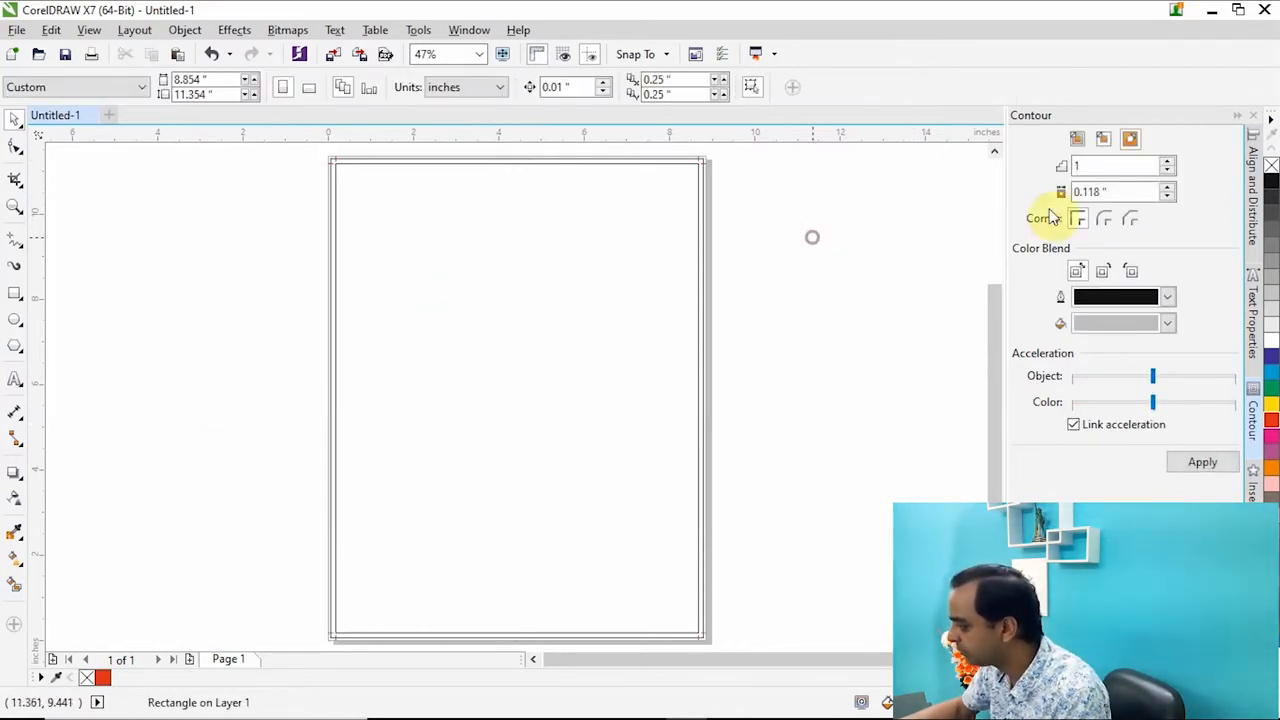
Apply a one-step inside contour with a 0.5 inch offset to the inner rectangle.
left_click(699, 195)
scroll(705, 200, "up", 5)
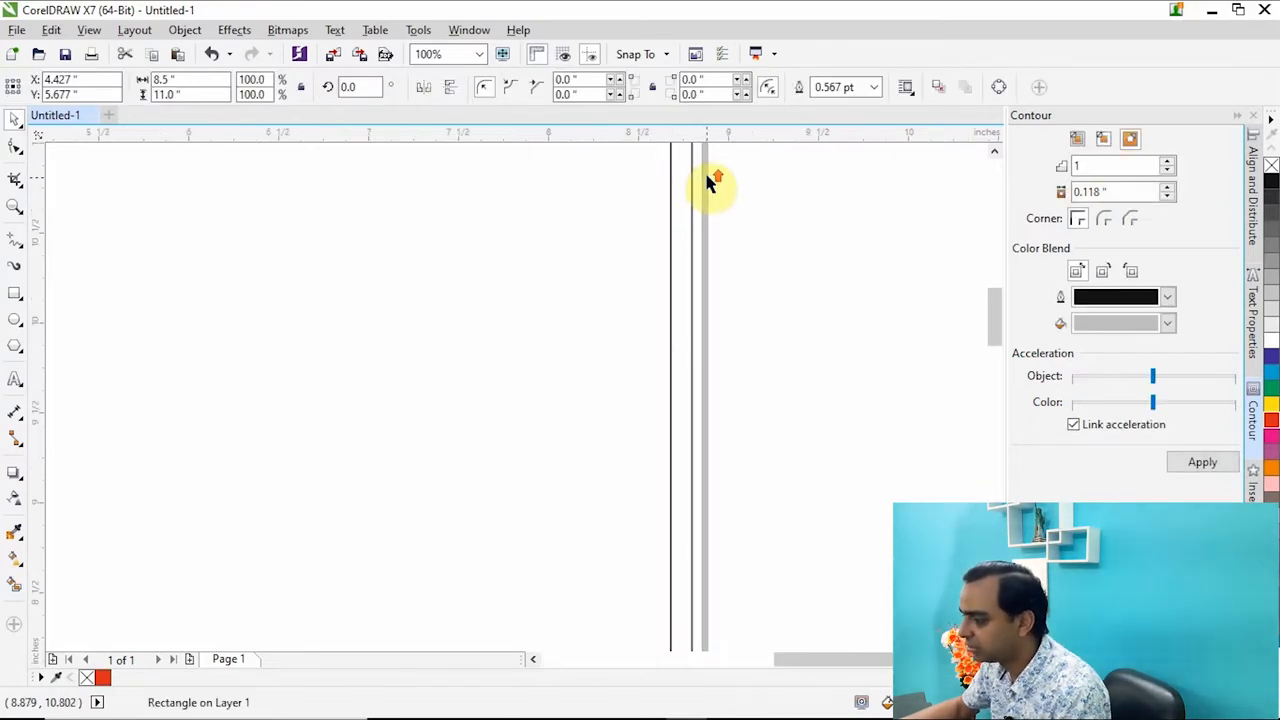
scroll(694, 200, "down", 1)
scroll(523, 351, "up", 2)
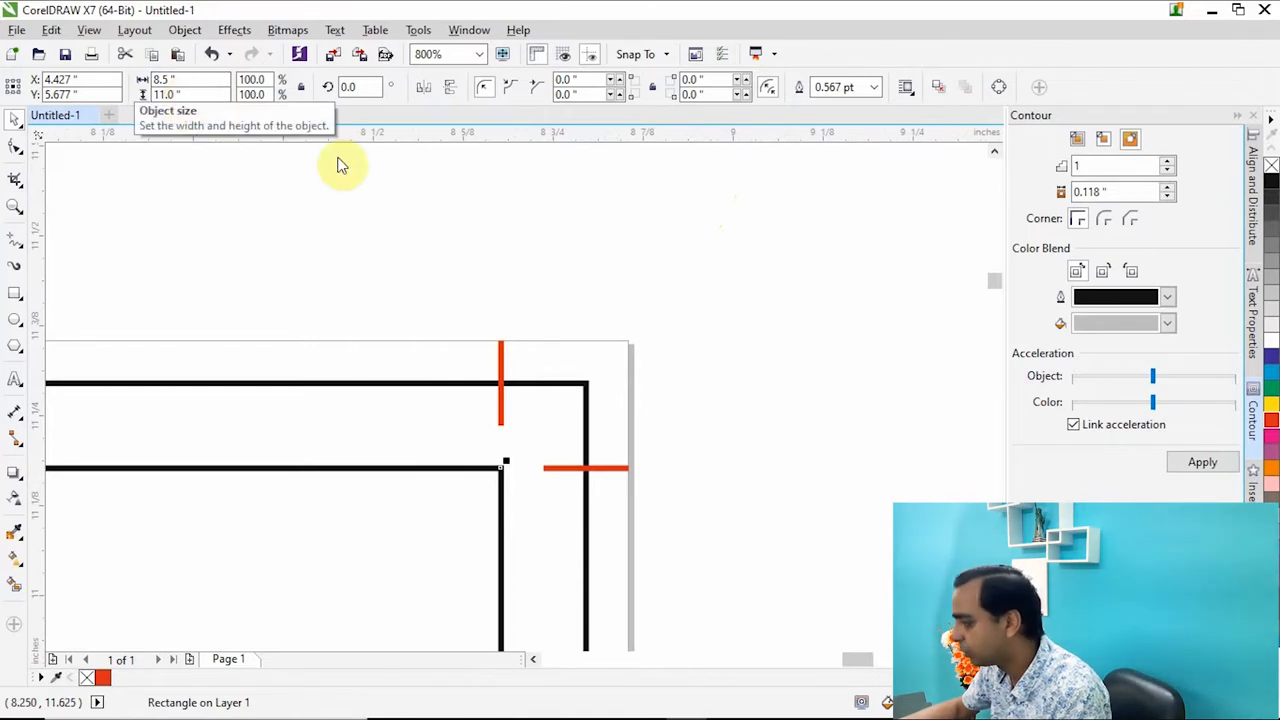
left_click(1104, 148)
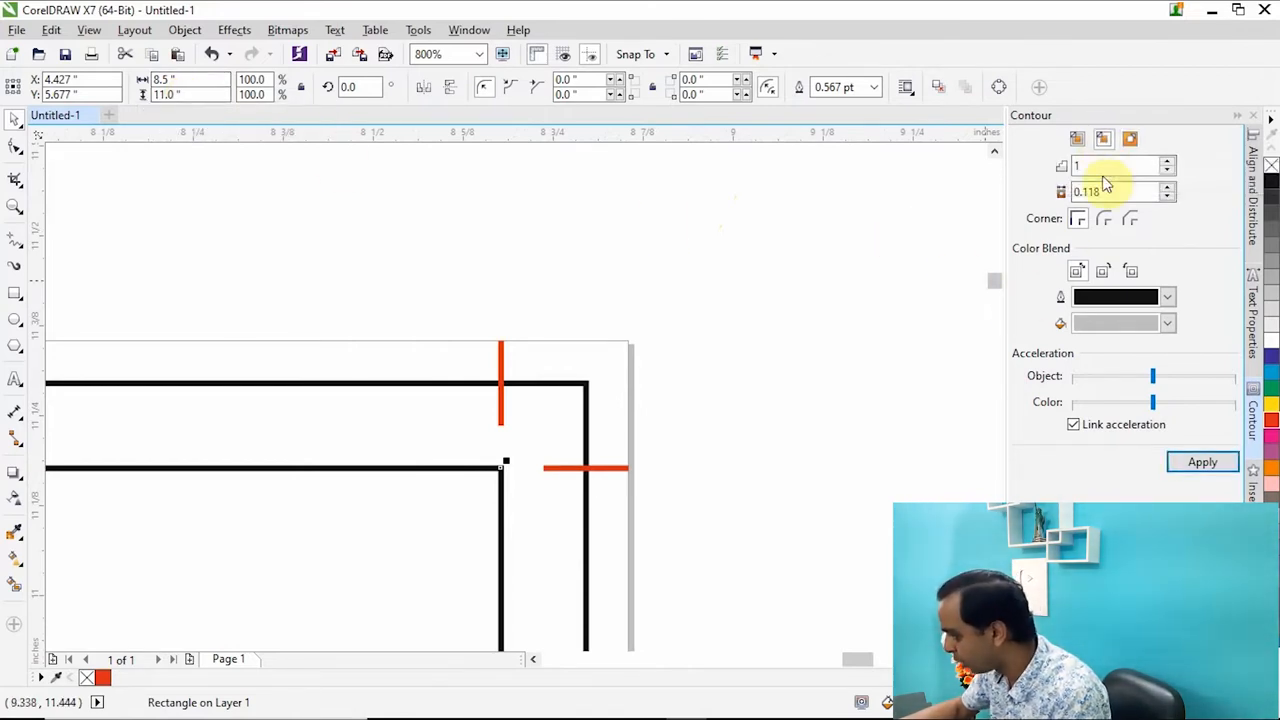
left_click_drag(1123, 190, 1084, 191)
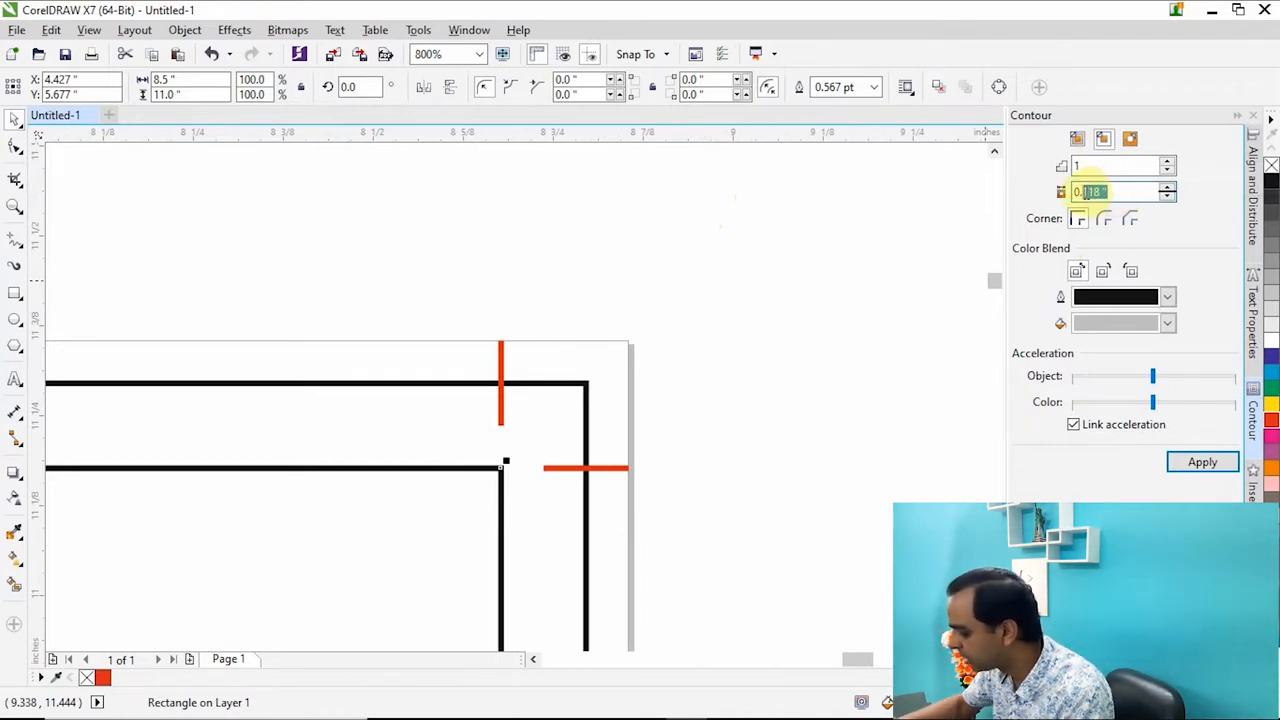
type("5")
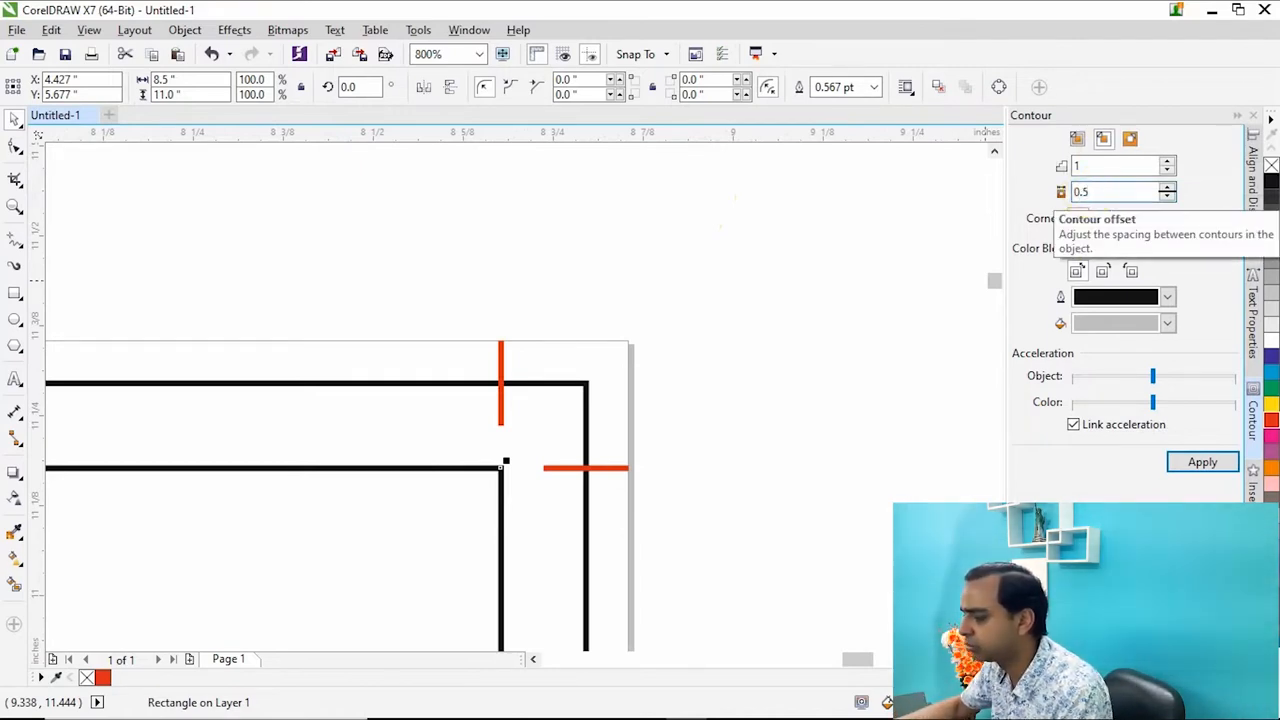
scroll(826, 294, "down", 2)
double_click(1098, 165)
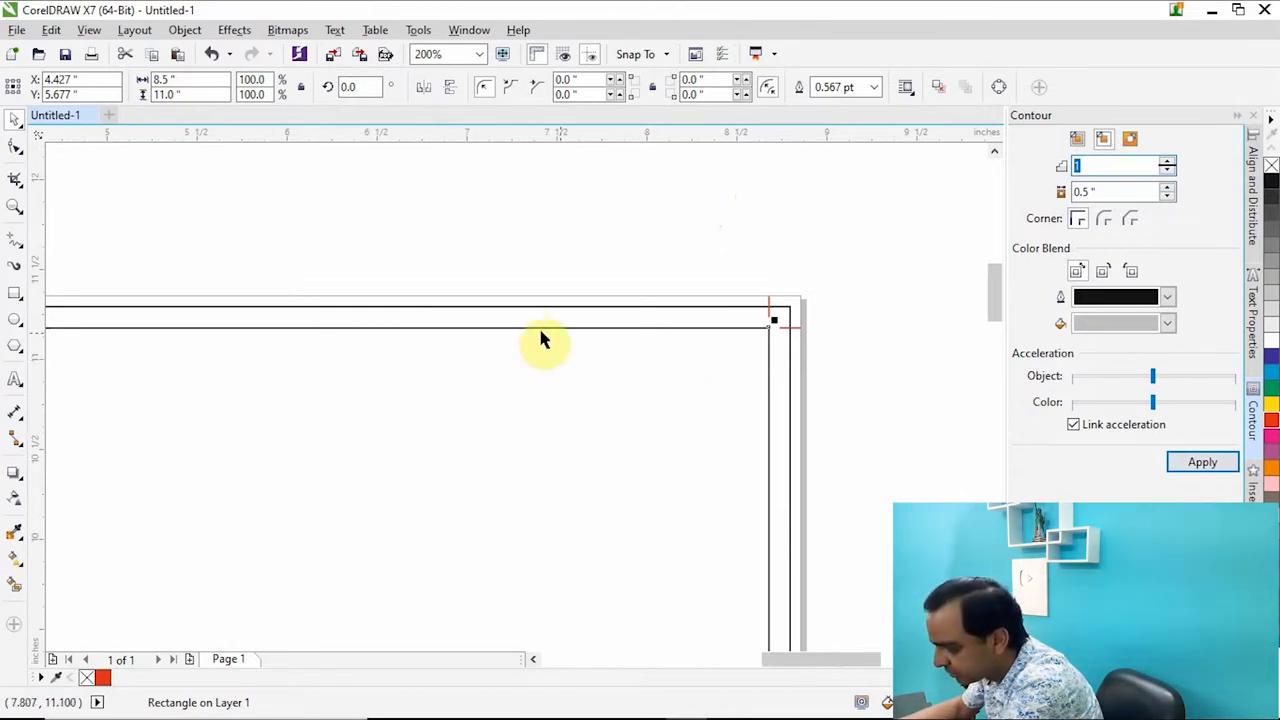
left_click(1197, 466)
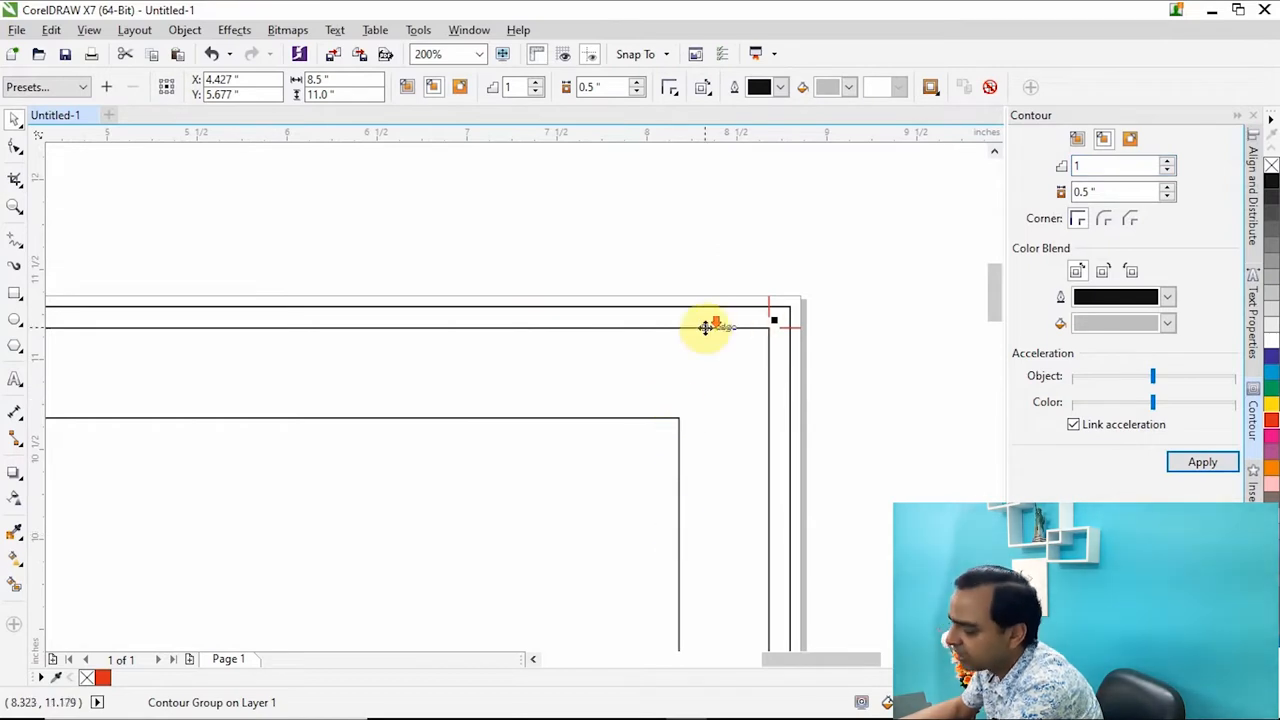
Break the contour group apart and check the inset rectangle as a separate object.
scroll(705, 340, "down", 4)
scroll(715, 368, "up", 3)
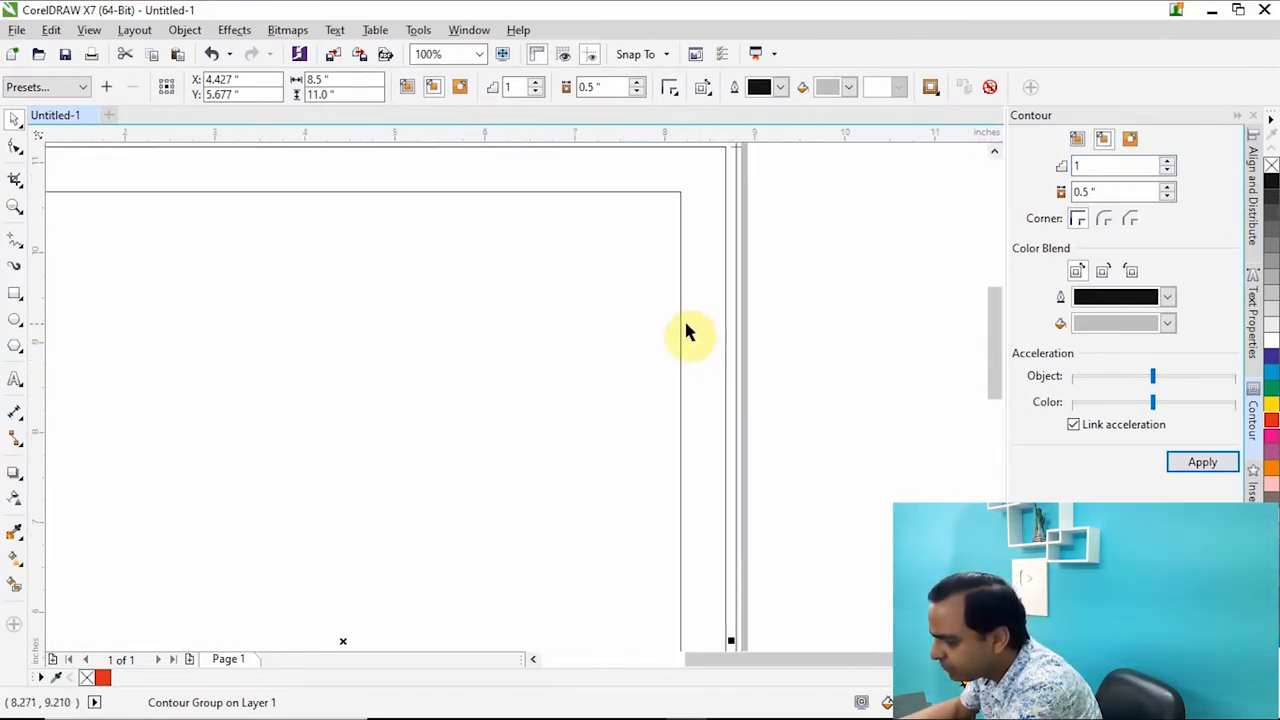
right_click(681, 322)
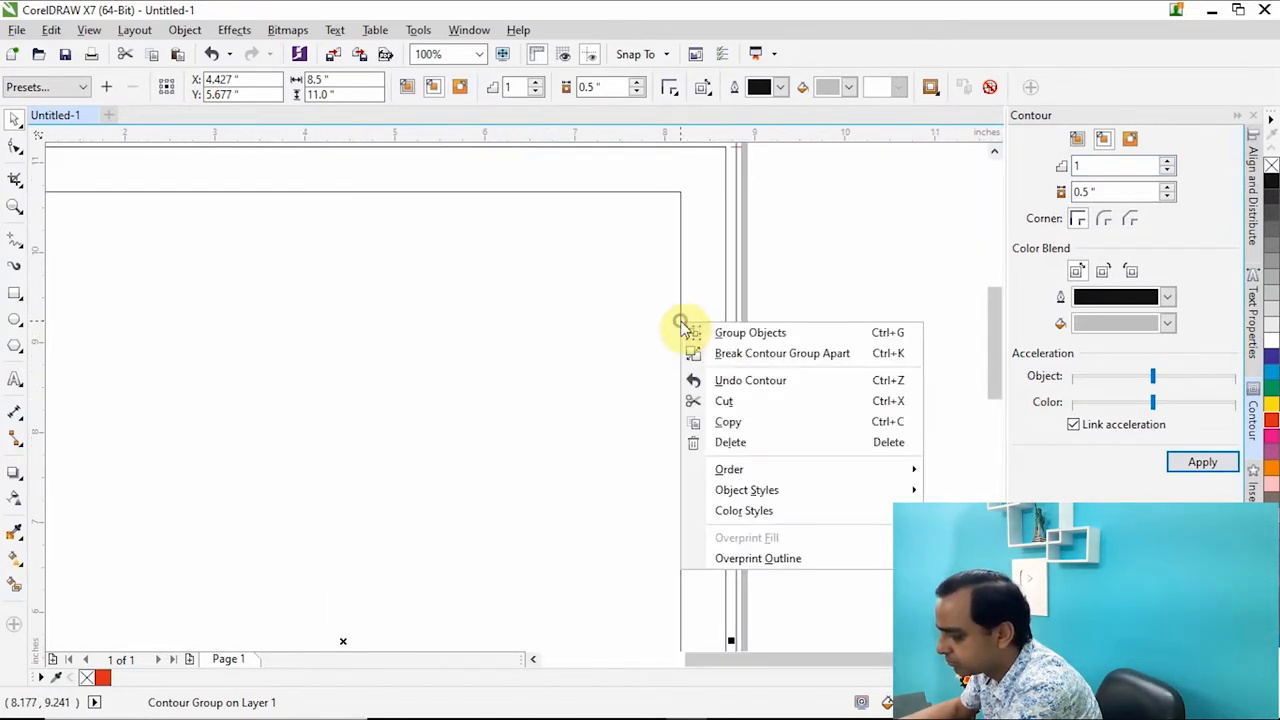
left_click(750, 356)
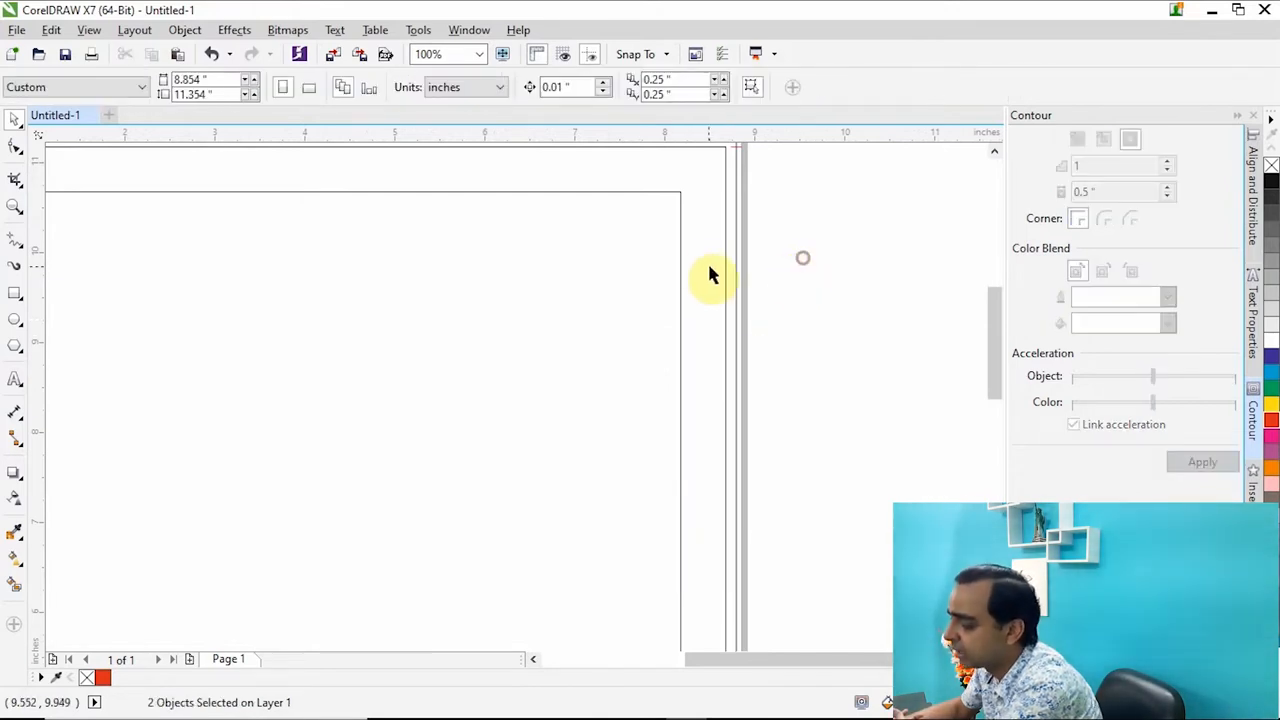
left_click(680, 241)
scroll(680, 241, "down", 1)
scroll(678, 262, "down", 1)
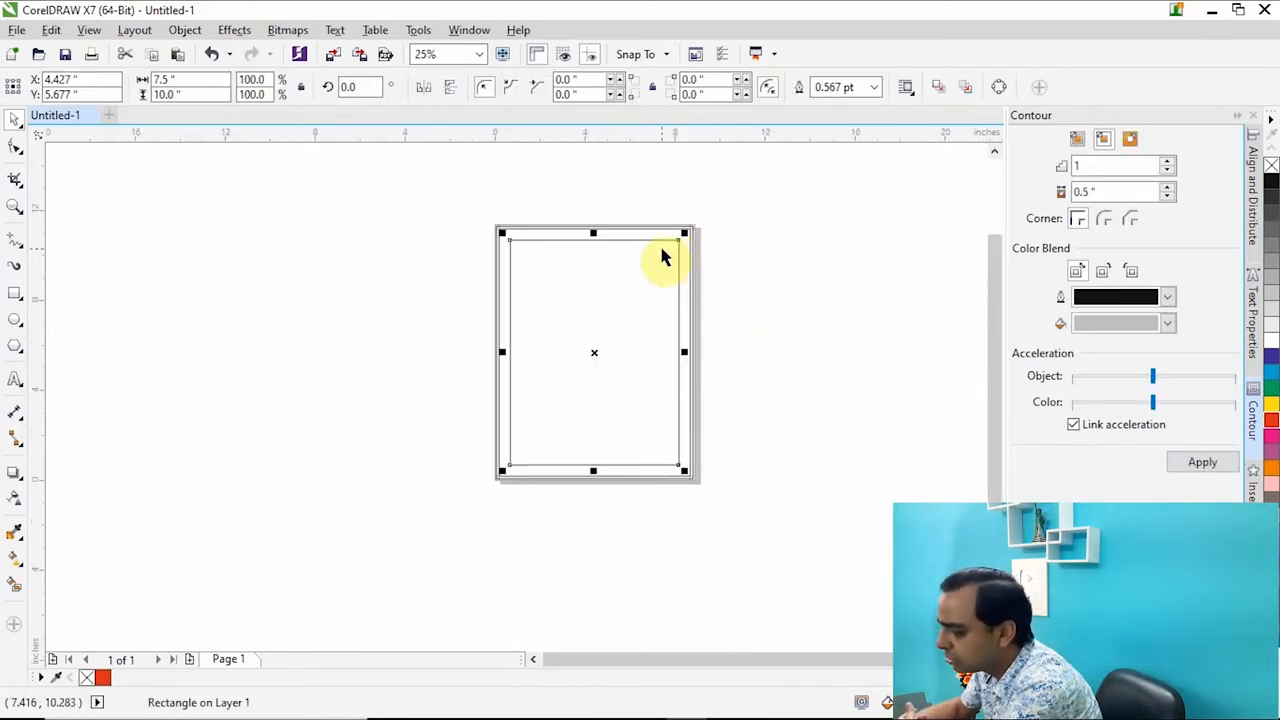
scroll(663, 250, "up", 2)
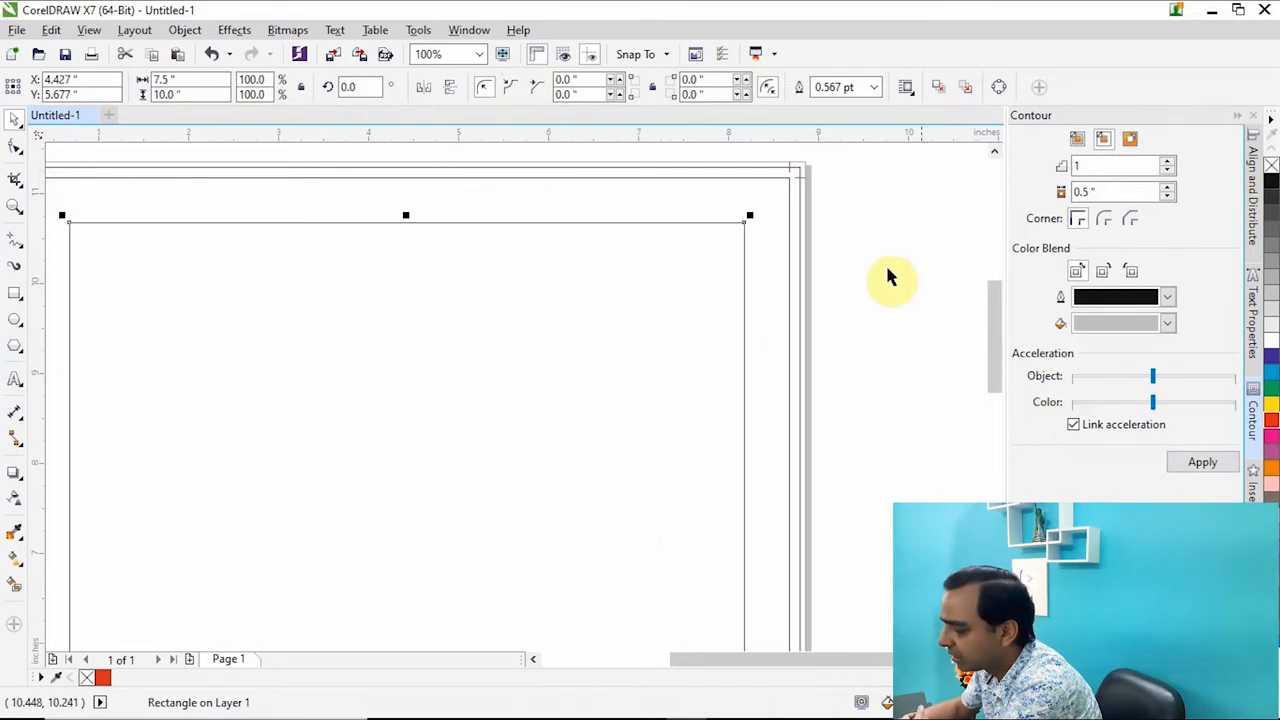
scroll(880, 280, "down", 1)
left_click(200, 330)
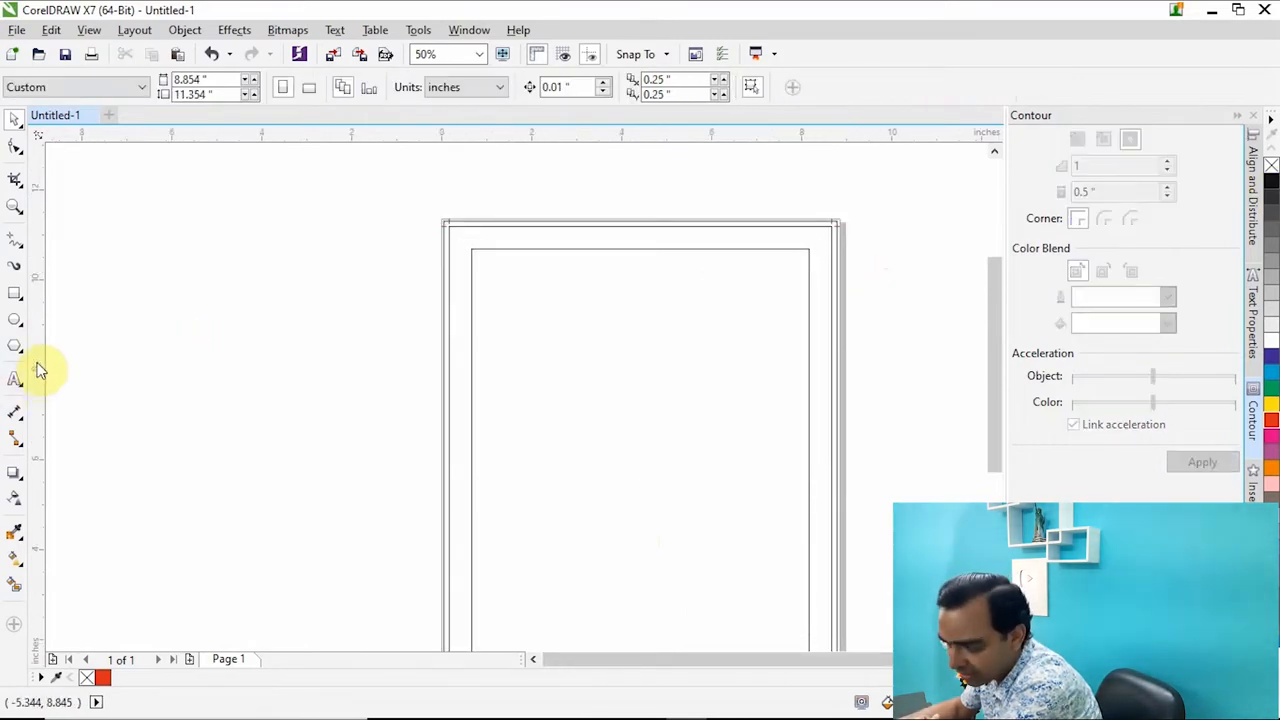
Place guidelines along the left, right, top and bottom edges of the inset margin rectangle.
left_click_drag(437, 318, 469, 335)
left_click_drag(43, 392, 809, 386)
left_click_drag(509, 140, 574, 250)
scroll(574, 250, "down", 2)
scroll(556, 206, "down", 1)
scroll(586, 300, "up", 1)
left_click_drag(600, 133, 600, 331)
scroll(646, 329, "up", 4)
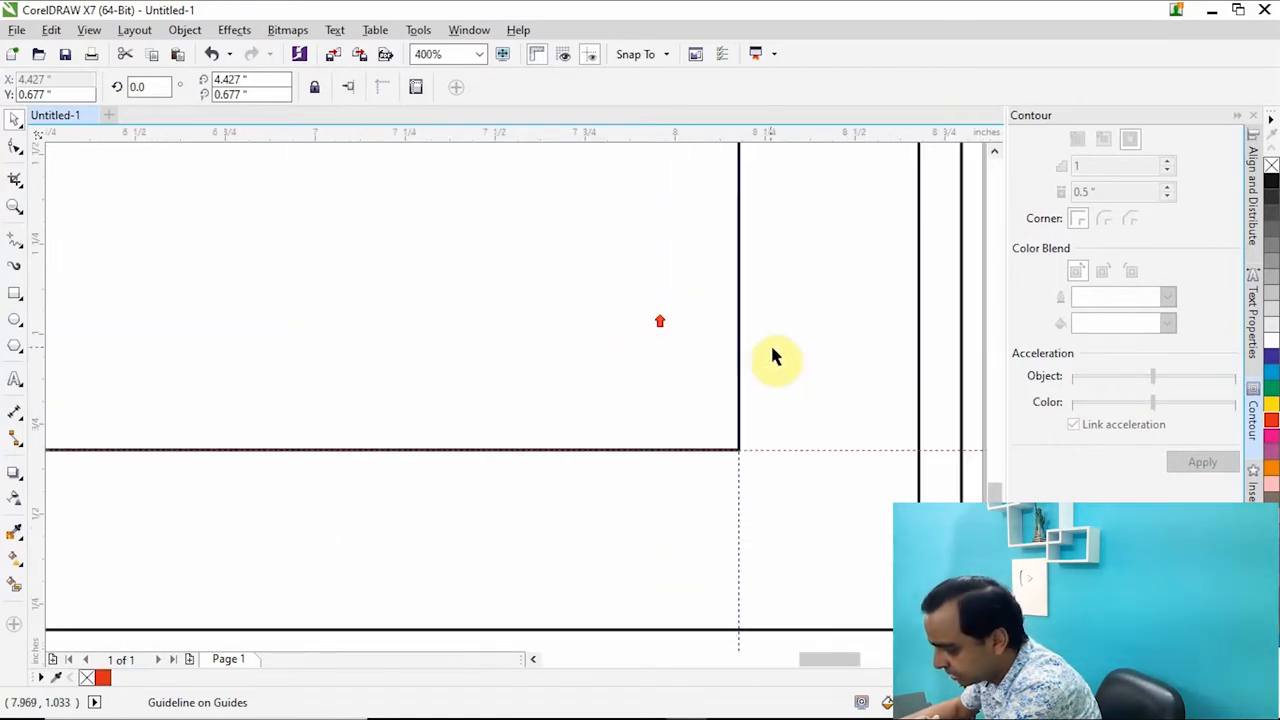
scroll(634, 385, "down", 3)
scroll(623, 229, "up", 1)
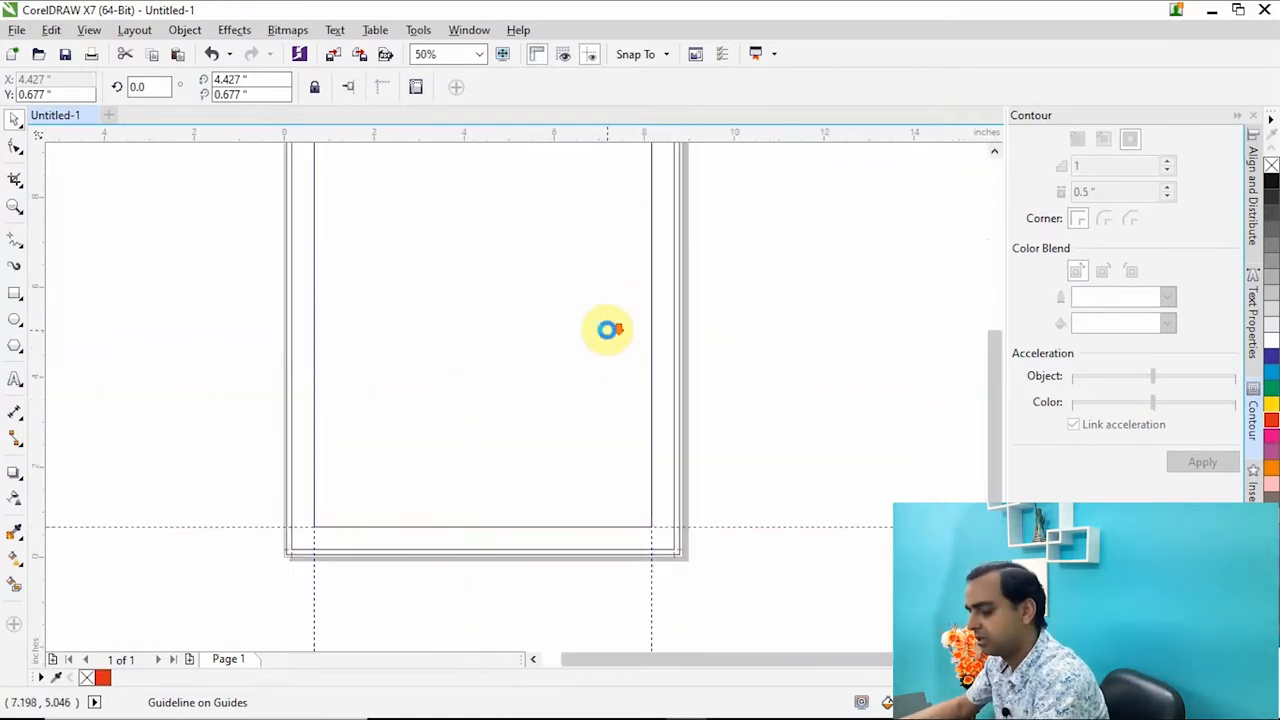
Place a horizontal guideline on the top edge and a vertical guideline on the left edge of the 8.5 x 11 inch rectangle.
scroll(606, 334, "down", 1)
scroll(609, 323, "up", 1)
scroll(642, 175, "up", 2)
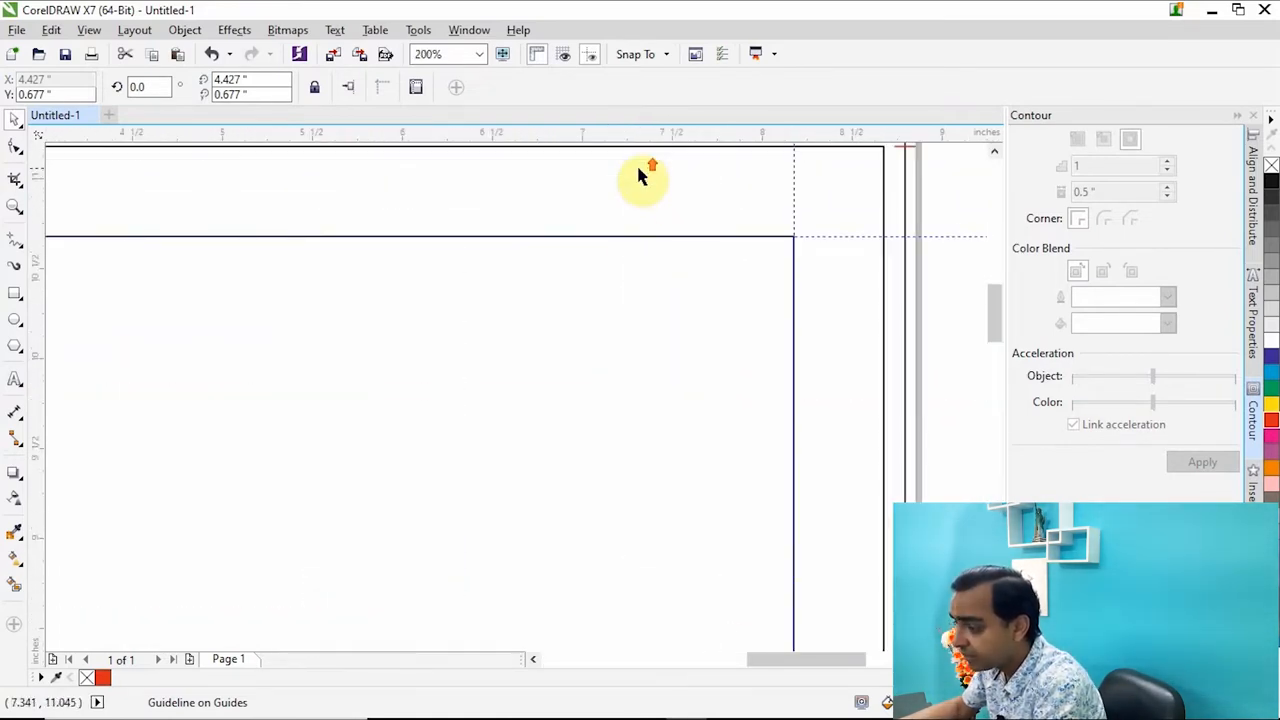
scroll(634, 243, "down", 2)
scroll(634, 206, "up", 1)
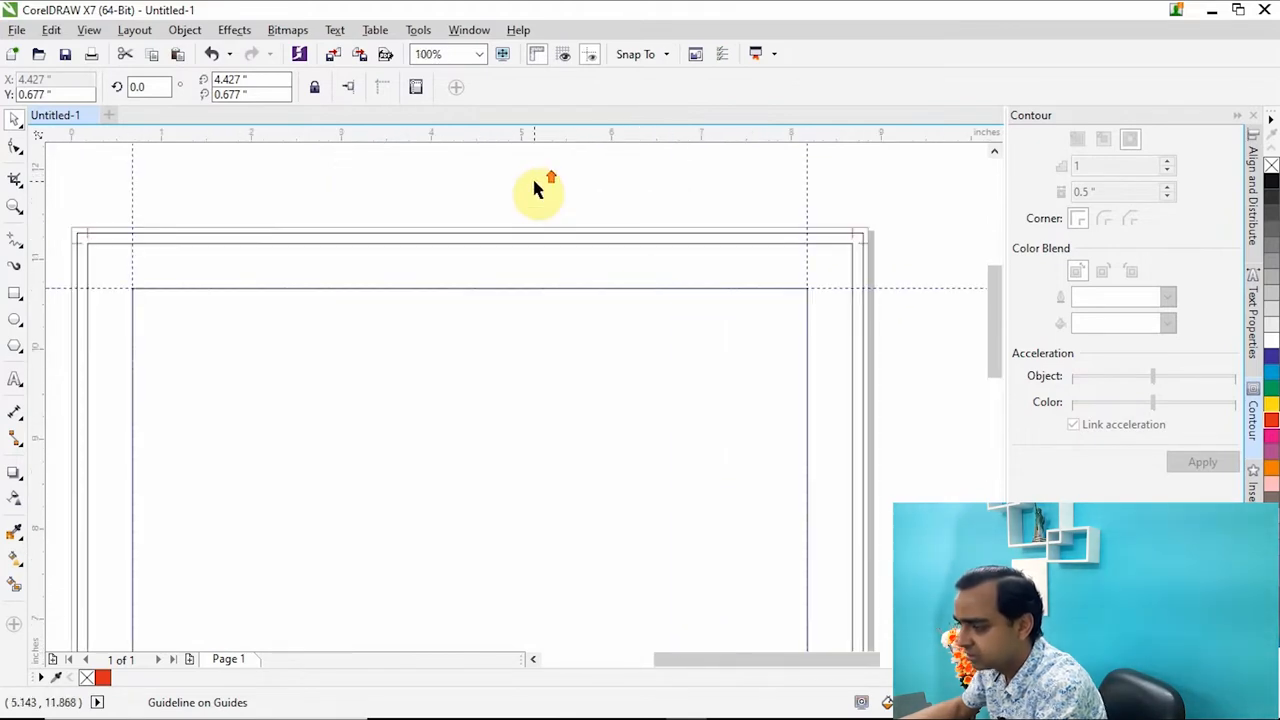
left_click(571, 244)
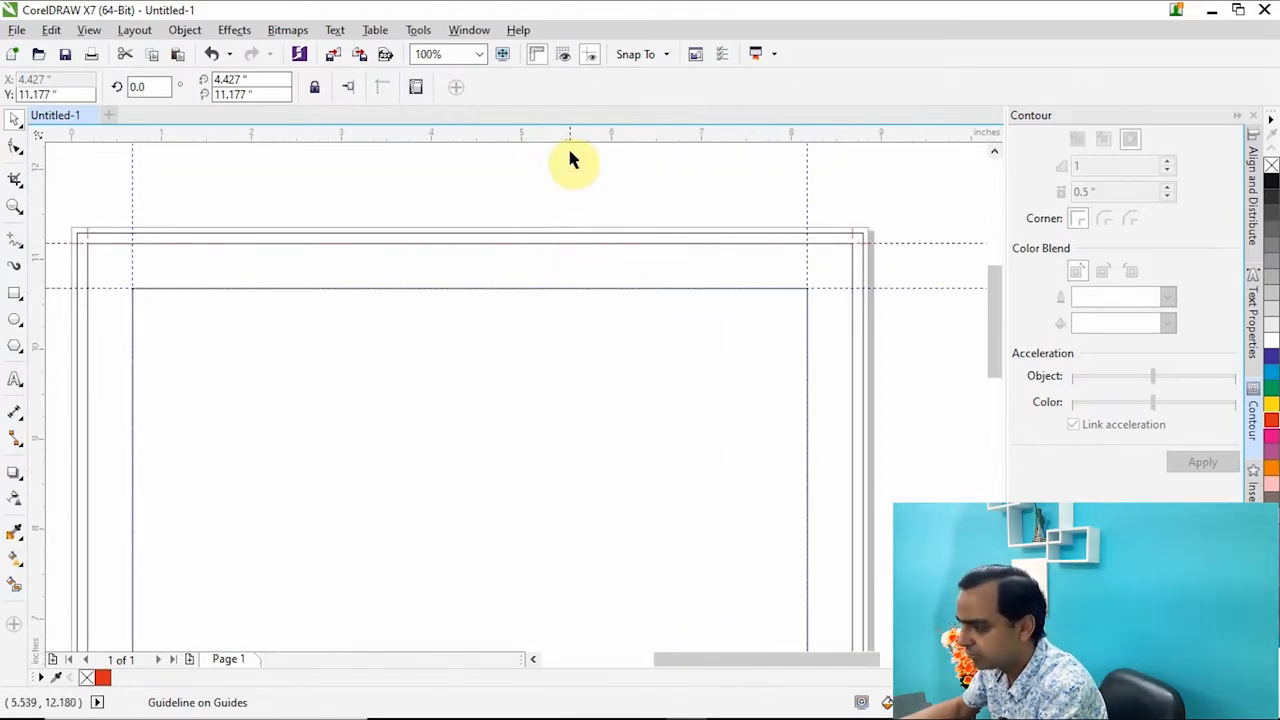
scroll(574, 160, "down", 2)
scroll(460, 225, "up", 3)
left_click_drag(43, 298, 189, 309)
scroll(206, 309, "down", 2)
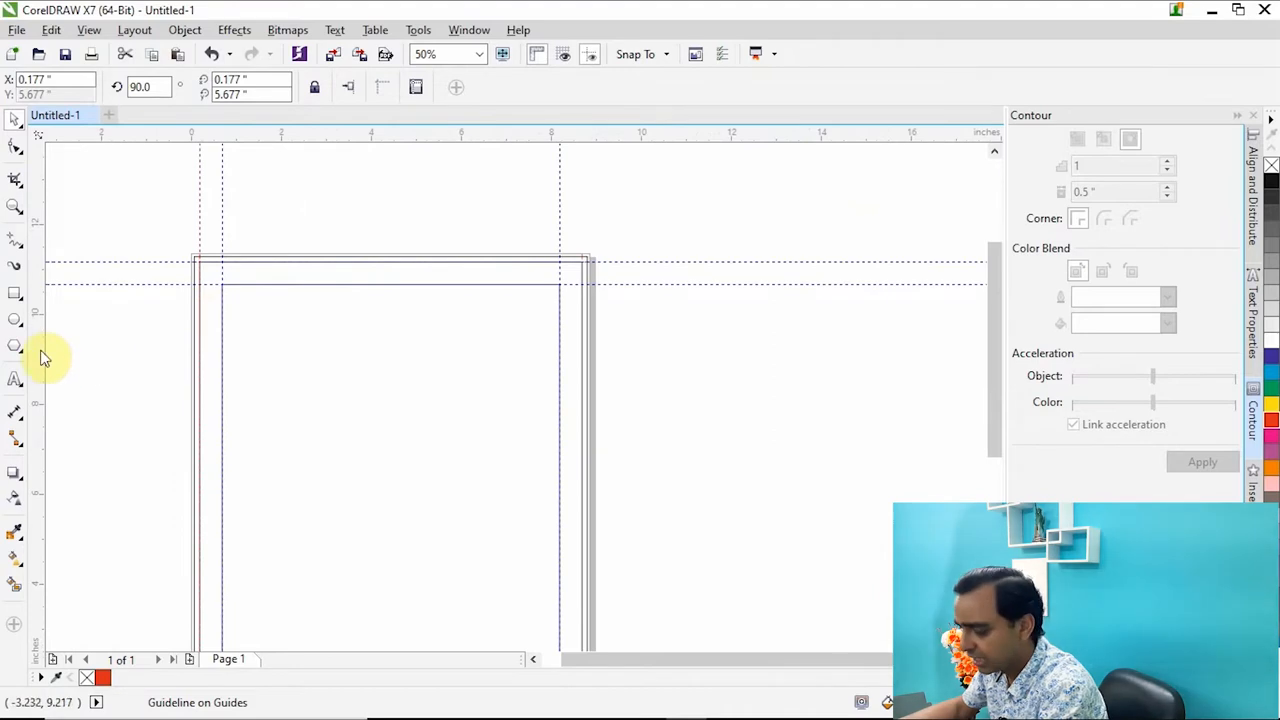
Place guidelines on the right and bottom edges of the 8.5 x 11 inch rectangle.
left_click_drag(577, 346, 582, 345)
scroll(463, 197, "down", 2)
scroll(437, 327, "up", 2)
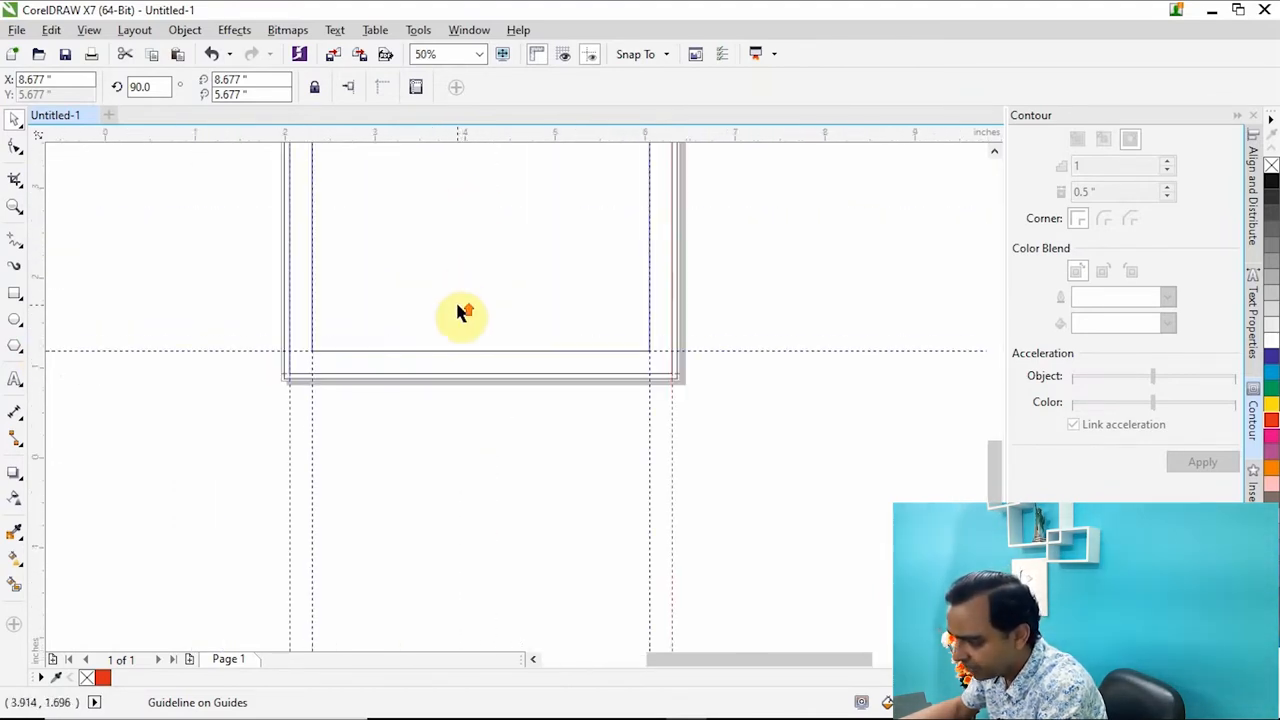
scroll(458, 302, "up", 1)
left_click_drag(480, 137, 519, 425)
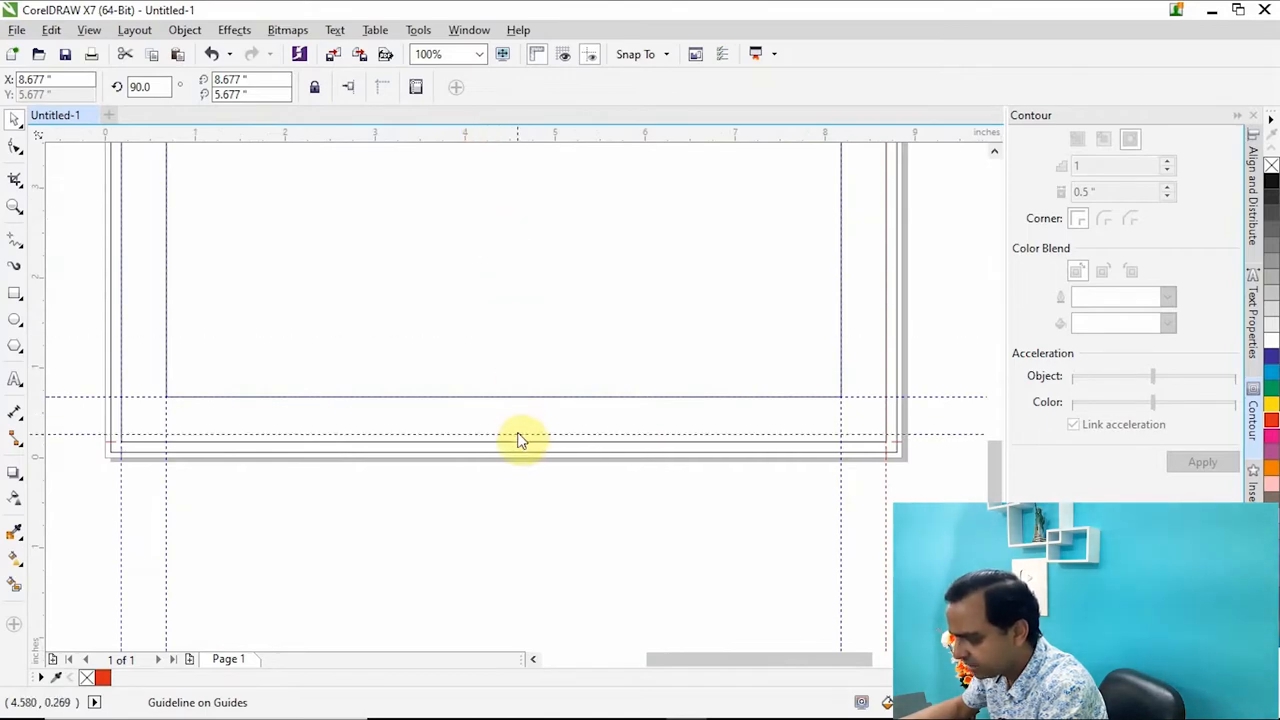
left_click(476, 520)
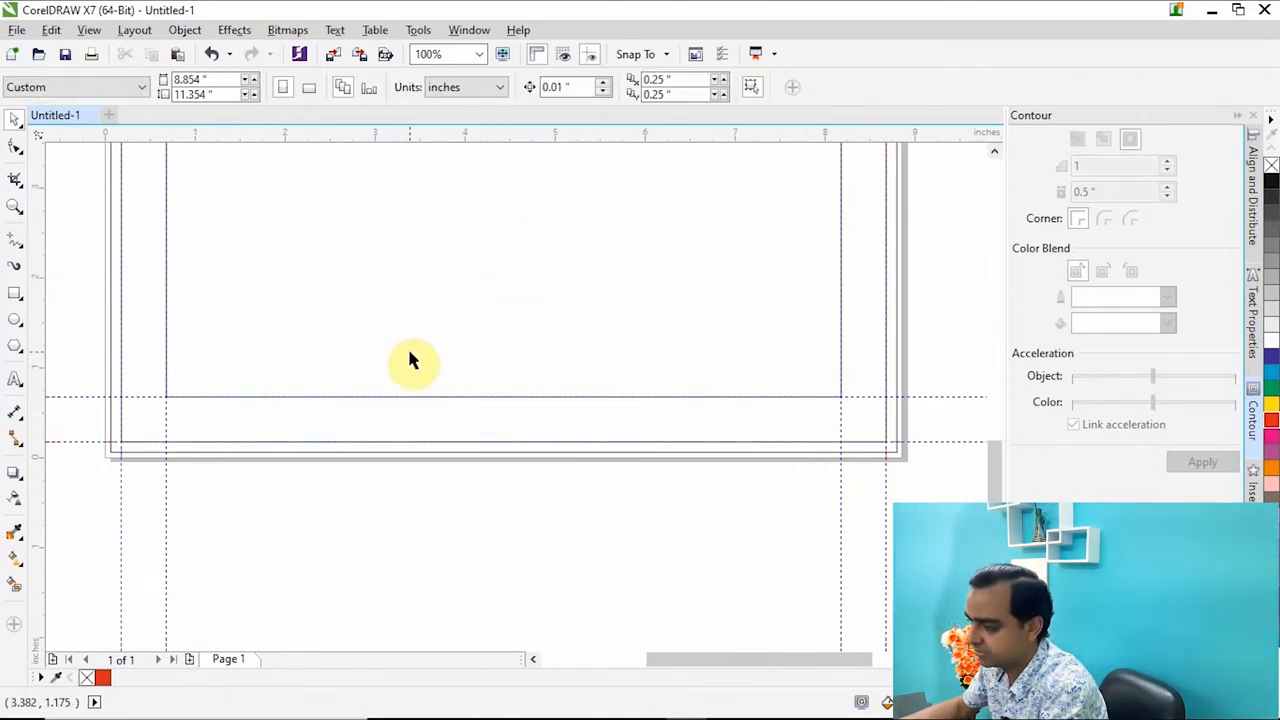
Remove the outline from the 7.5 x 10 inch inset rectangle so only its margin guidelines show.
scroll(407, 347, "down", 3)
scroll(420, 362, "up", 2)
left_click(393, 270)
scroll(369, 226, "down", 1)
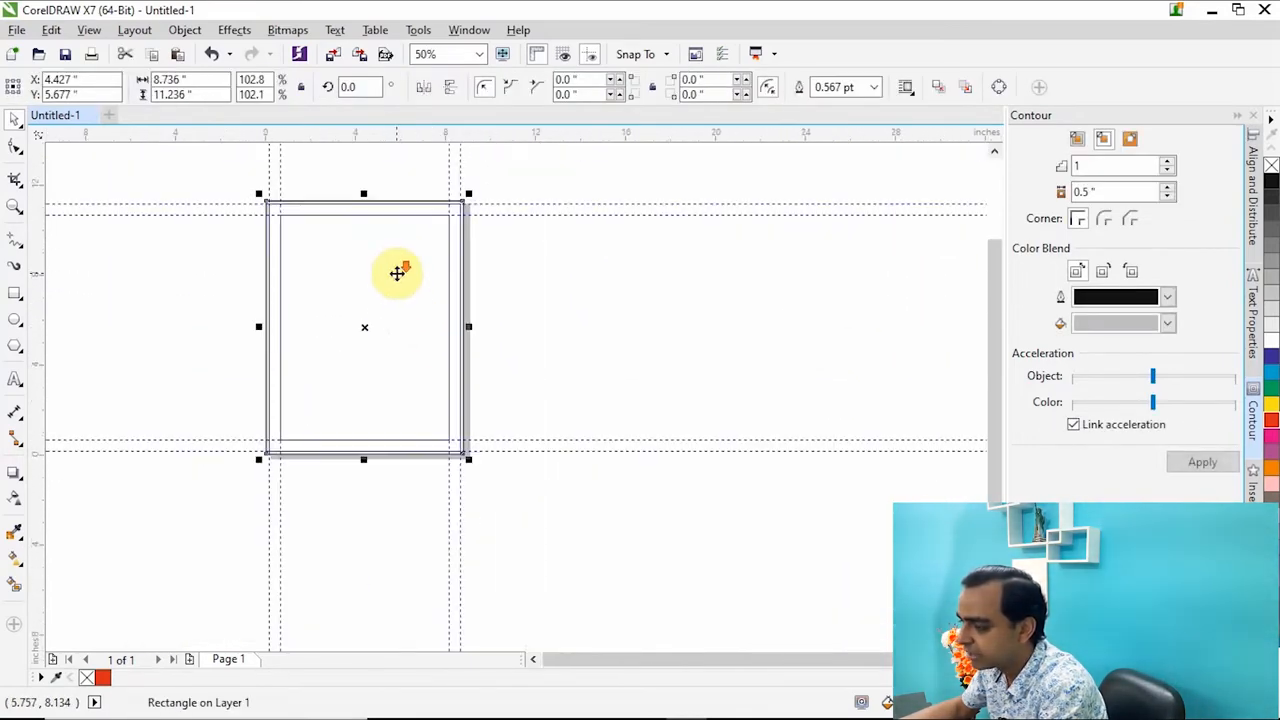
scroll(369, 226, "up", 1)
left_click_drag(120, 203, 600, 523)
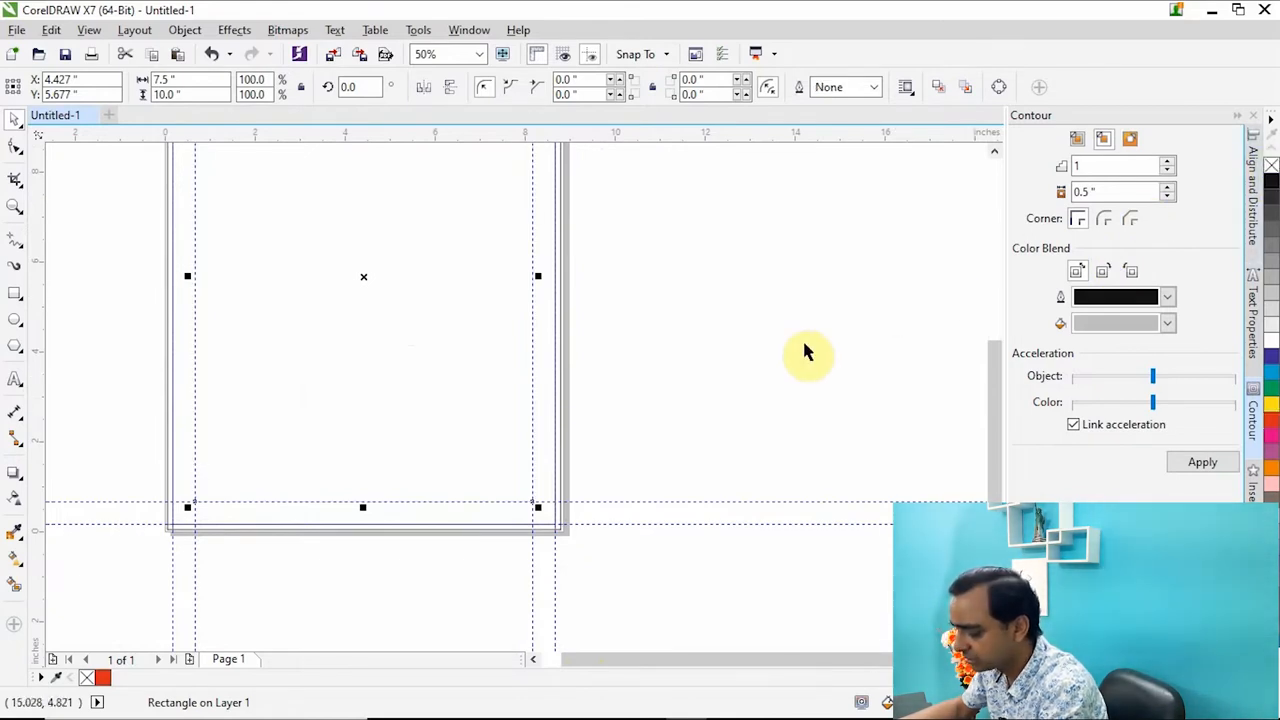
left_click(732, 385)
Examine the crop marks and guidelines at the page corners, selecting the top marks as a check.
key("shift+F4")
scroll(705, 165, "up", 5)
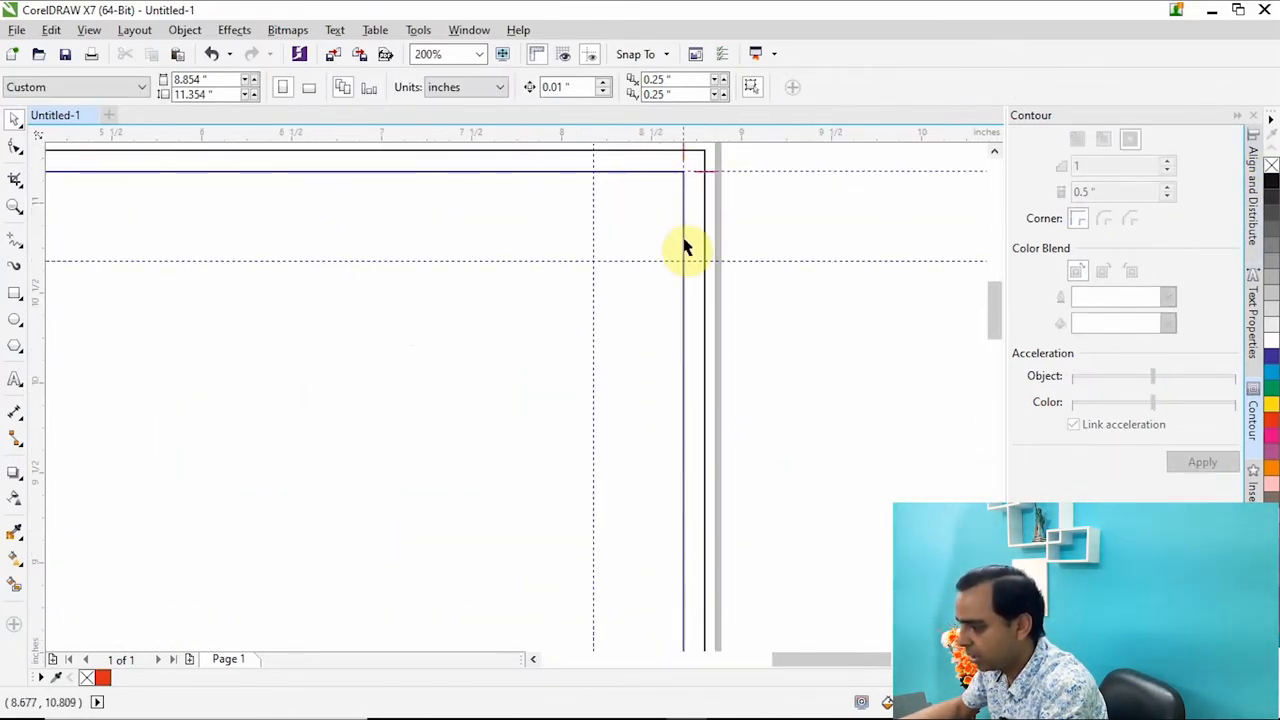
scroll(634, 189, "down", 3)
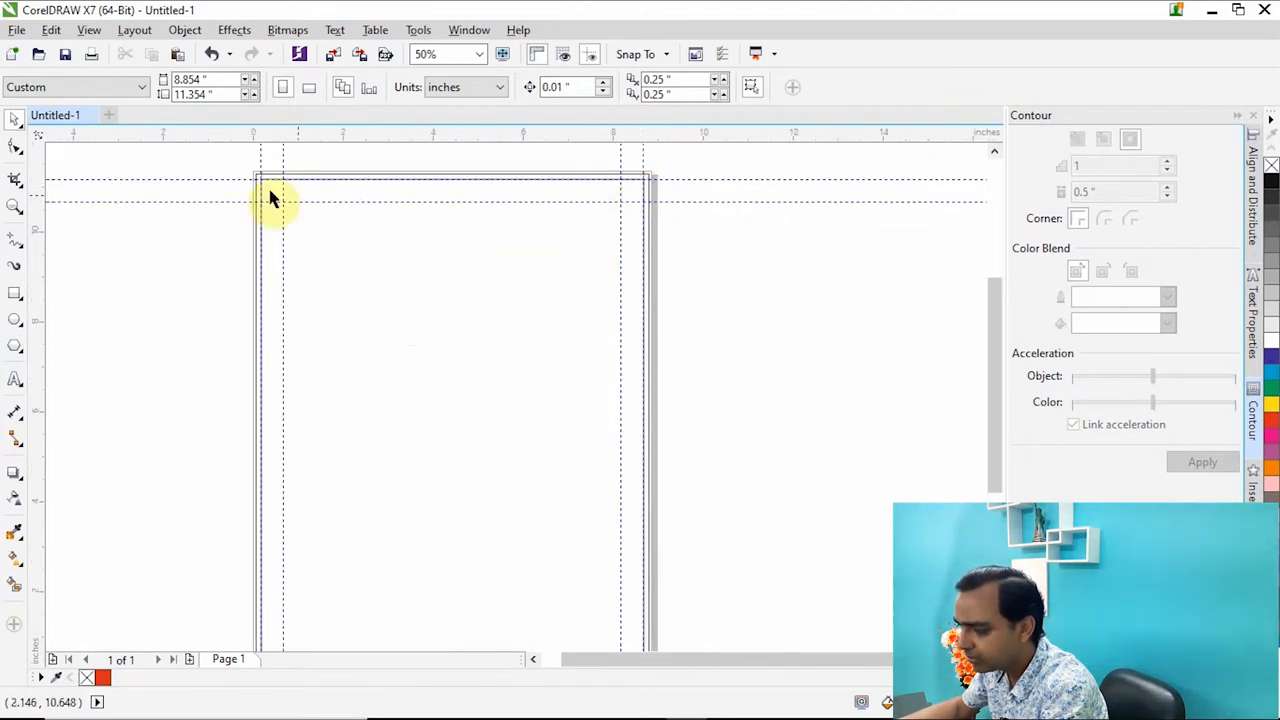
left_click_drag(198, 155, 727, 224)
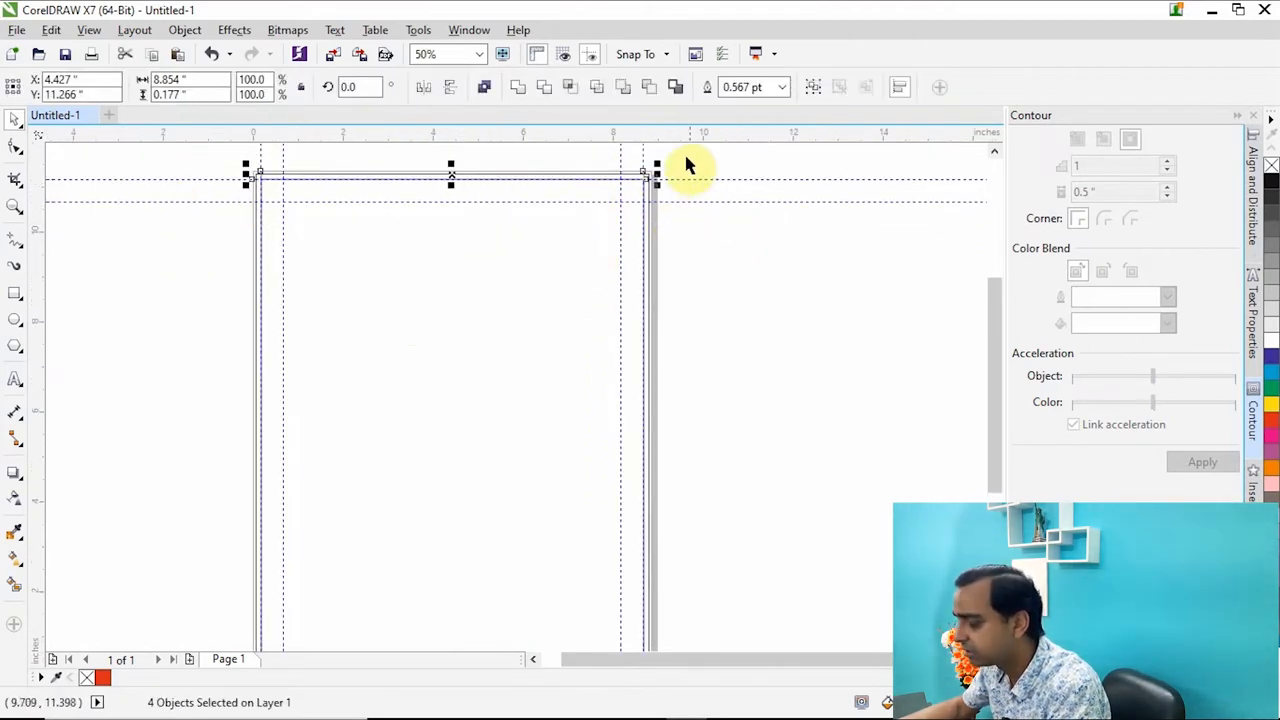
left_click_drag(710, 160, 194, 206)
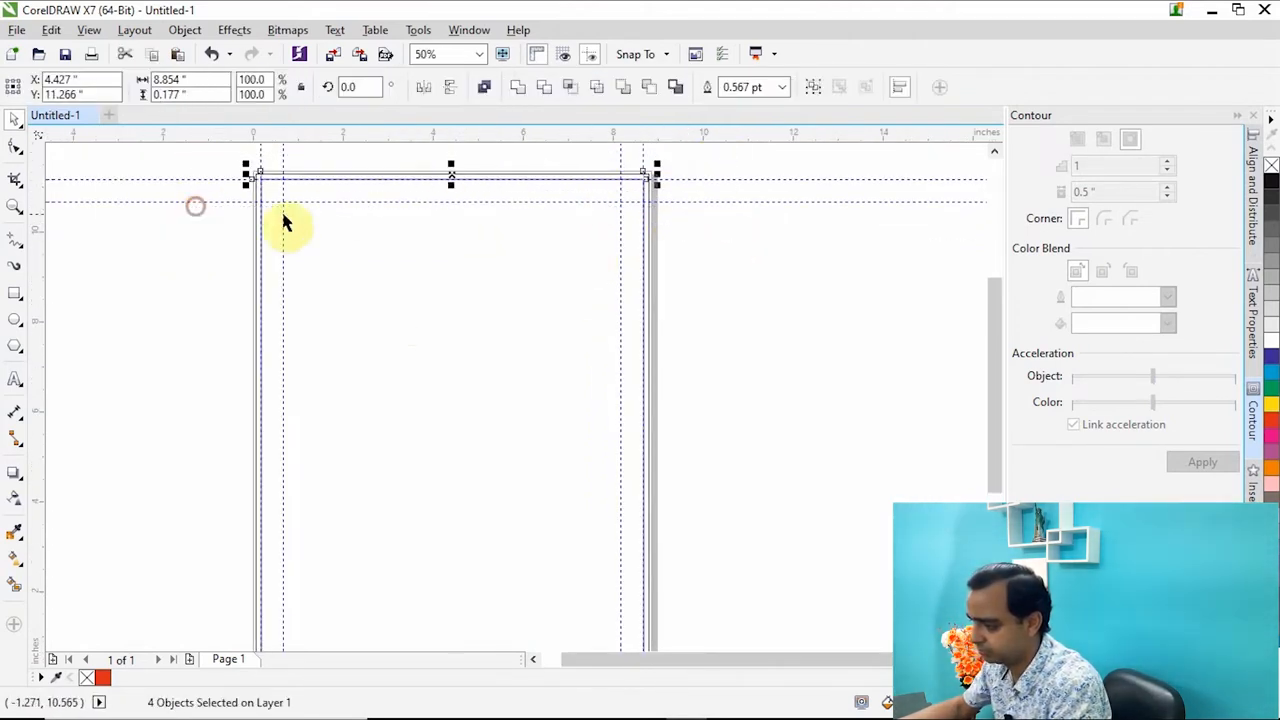
scroll(378, 205, "down", 1)
left_click_drag(226, 397, 565, 527)
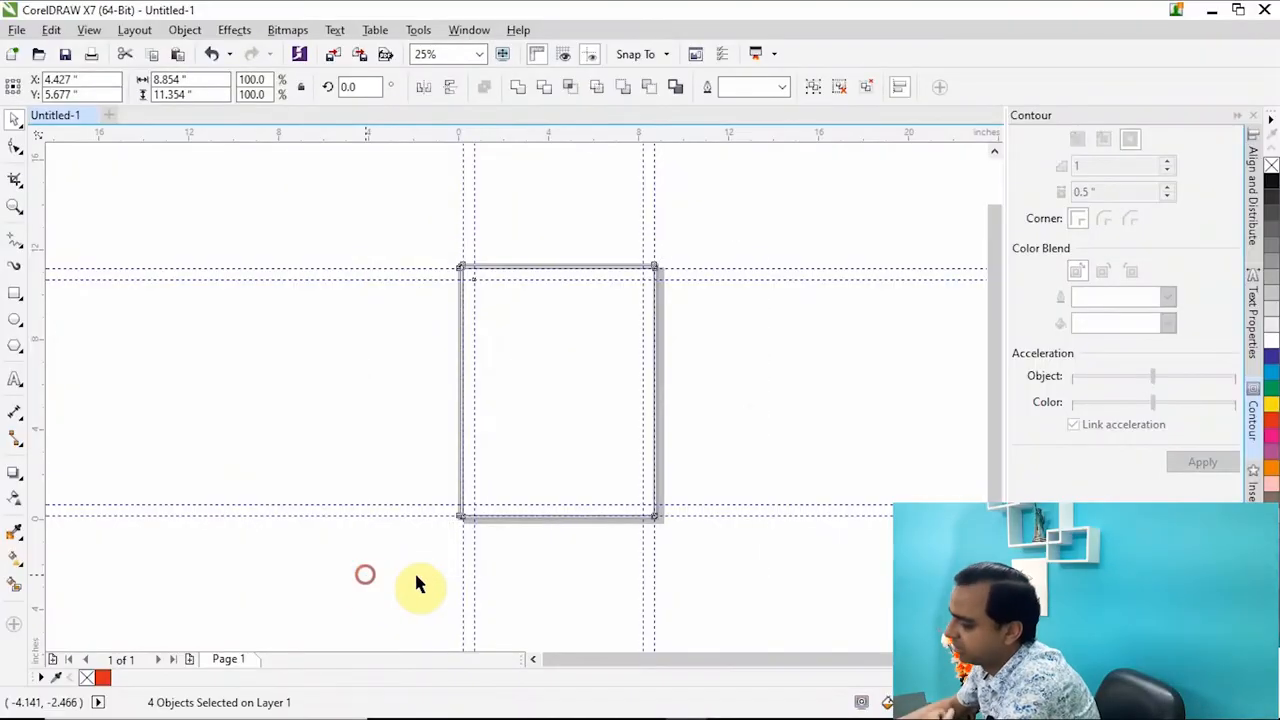
left_click(418, 578)
scroll(646, 271, "up", 1)
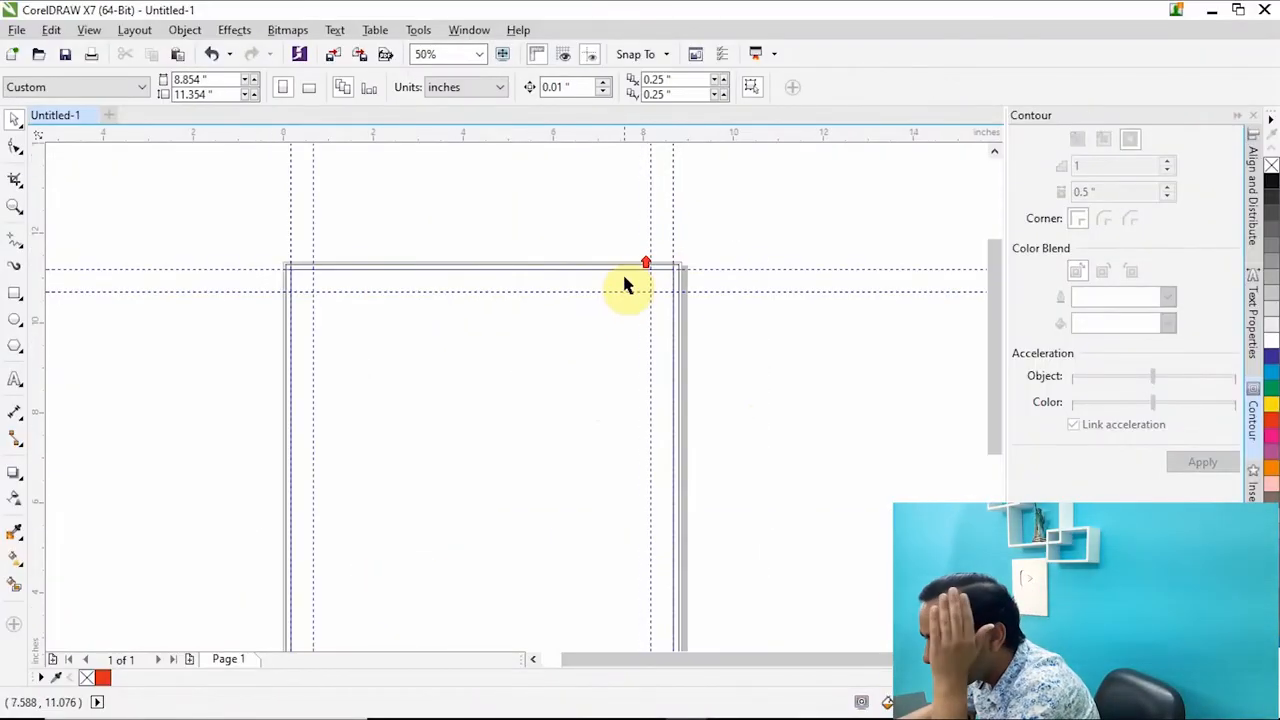
left_click(606, 268)
left_click(766, 246)
key("F4")
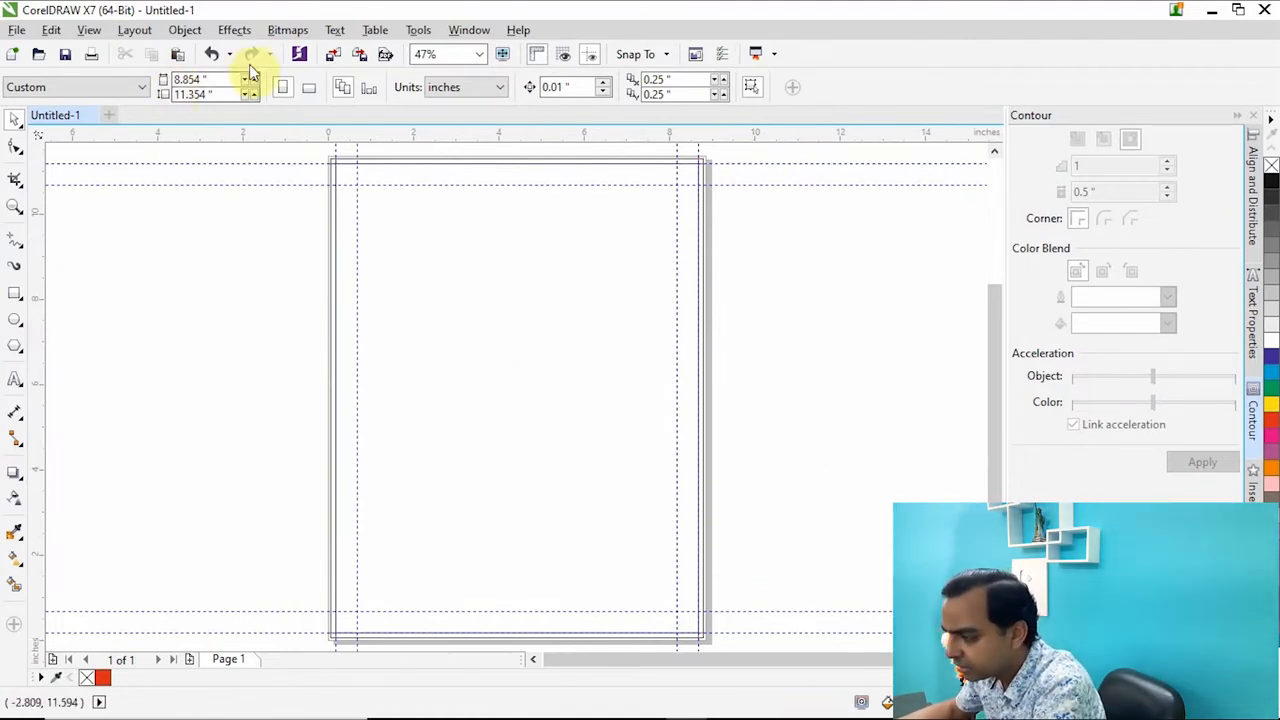
left_click(331, 56)
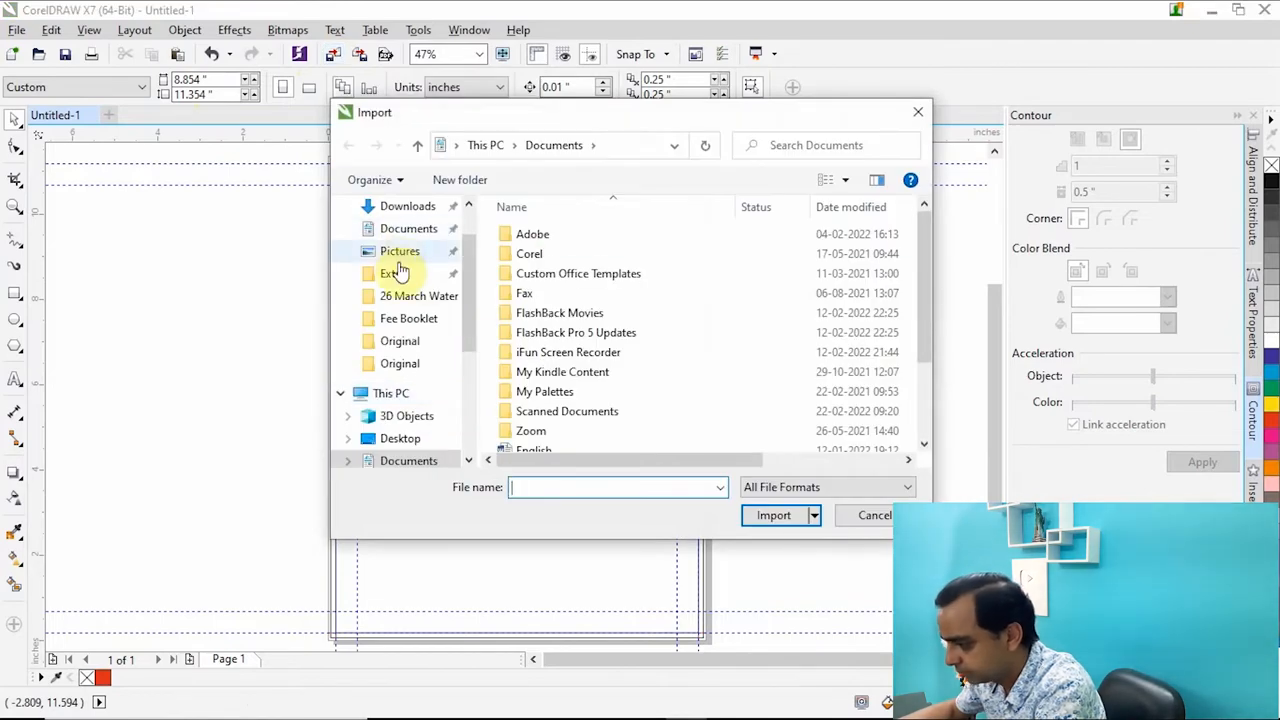
scroll(403, 420, "down", 1)
left_click(402, 416)
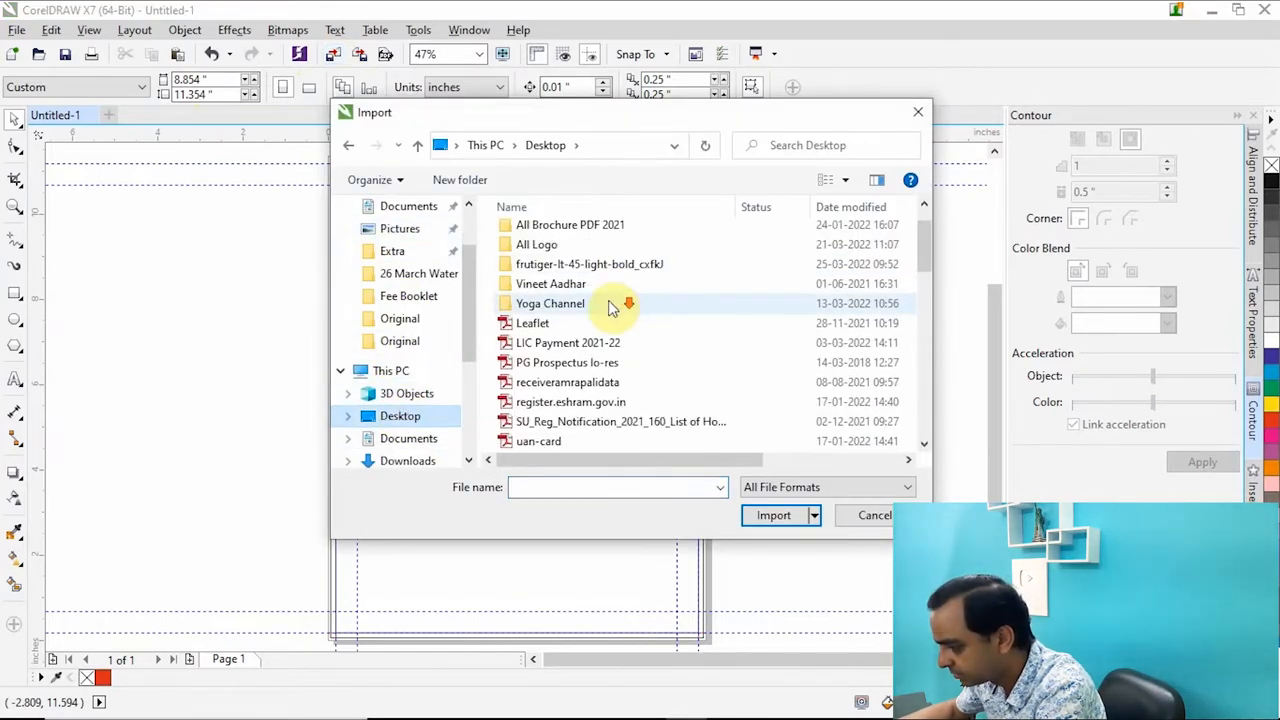
scroll(600, 320, "down", 4)
left_click(566, 385)
left_click(790, 515)
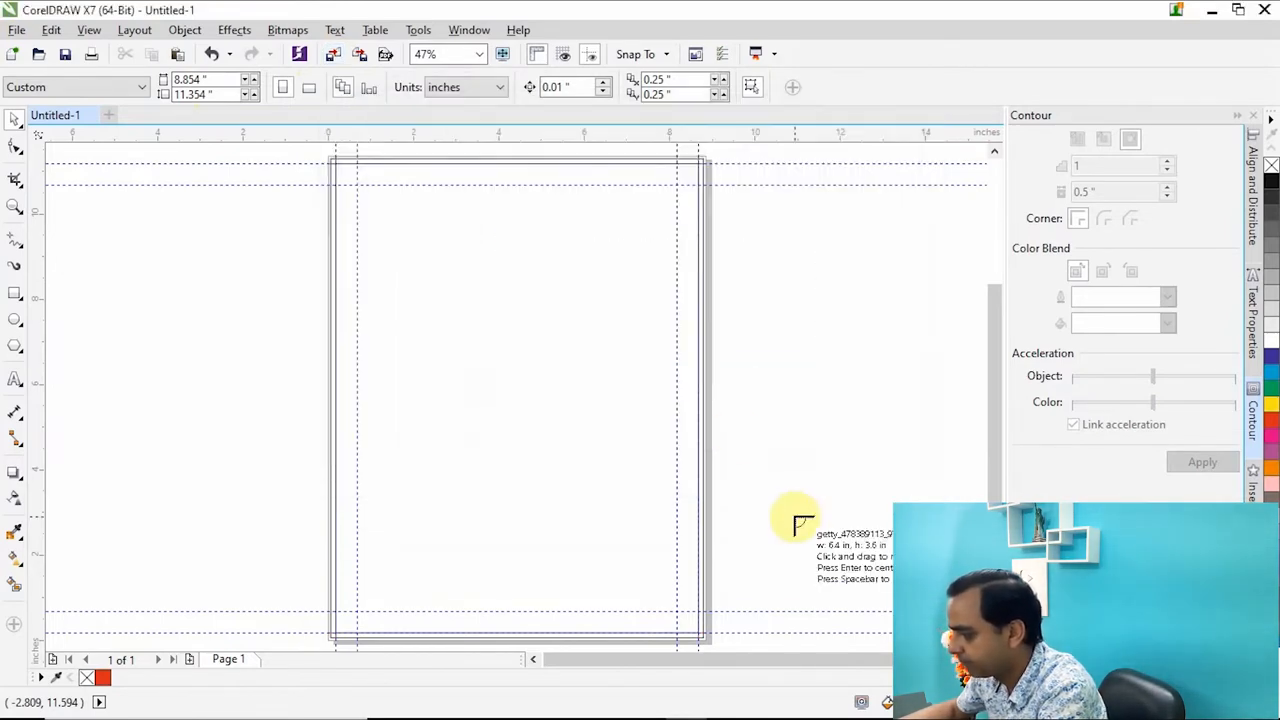
left_click(729, 219)
scroll(628, 352, "down", 1)
scroll(796, 308, "up", 1)
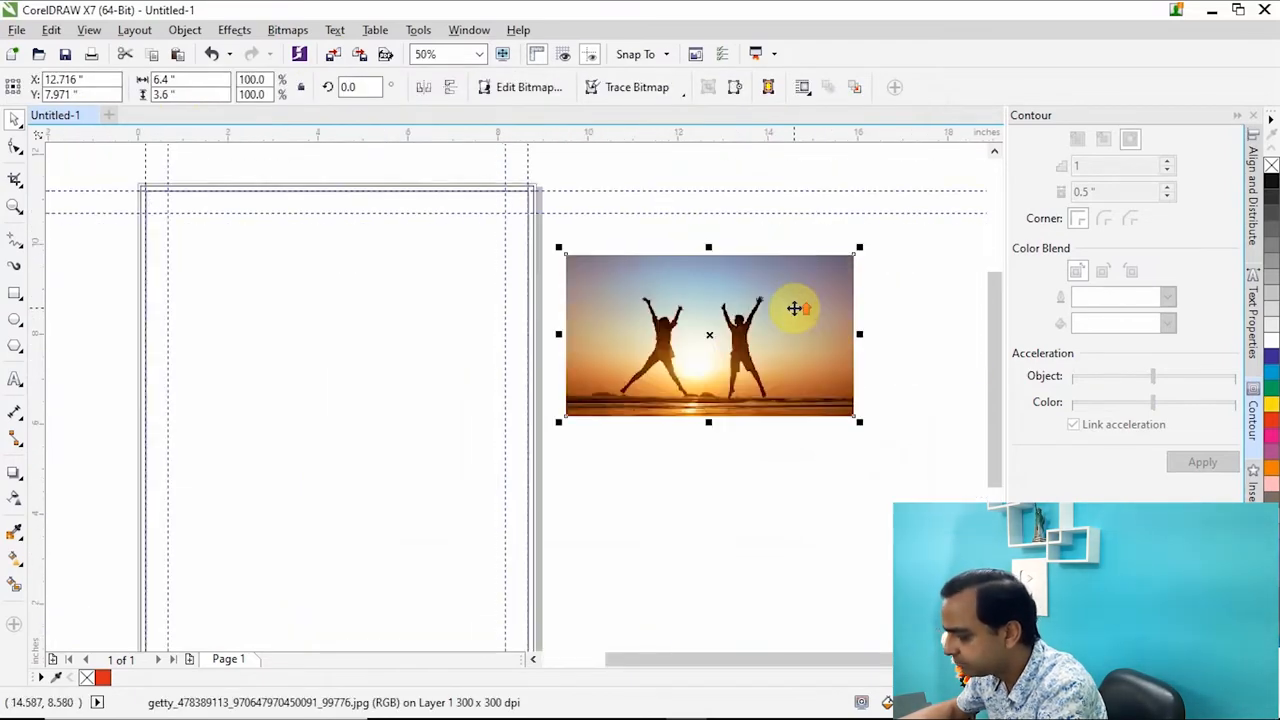
Align the imported image to the top edge and horizontal centre of the outer bleed rectangle.
left_click(771, 452)
left_click(750, 345)
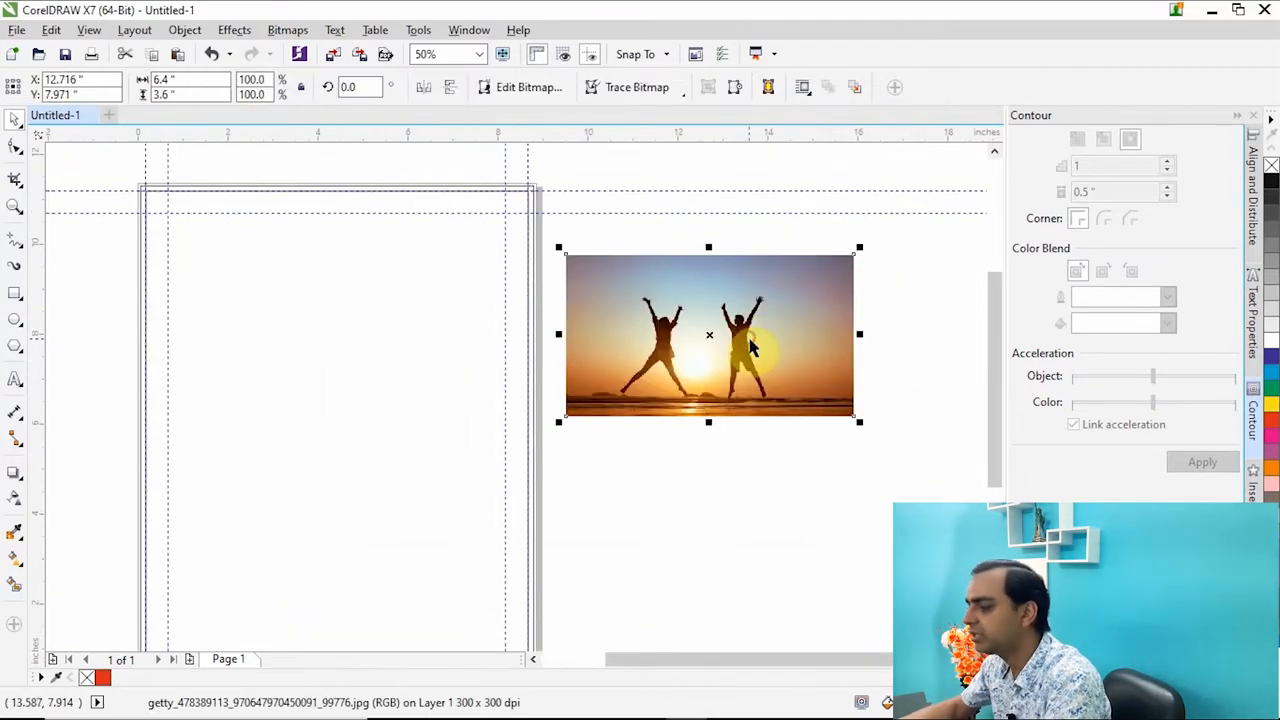
scroll(390, 190, "up", 2)
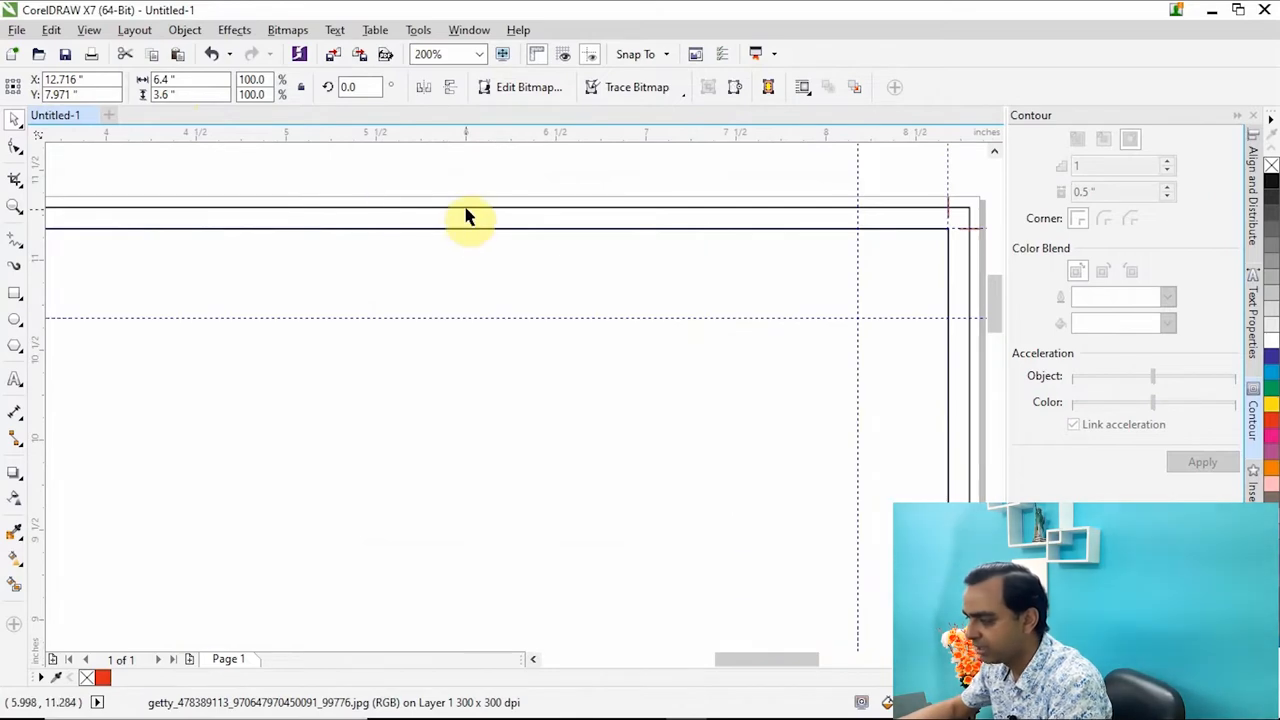
left_click(466, 207)
scroll(466, 207, "down", 2)
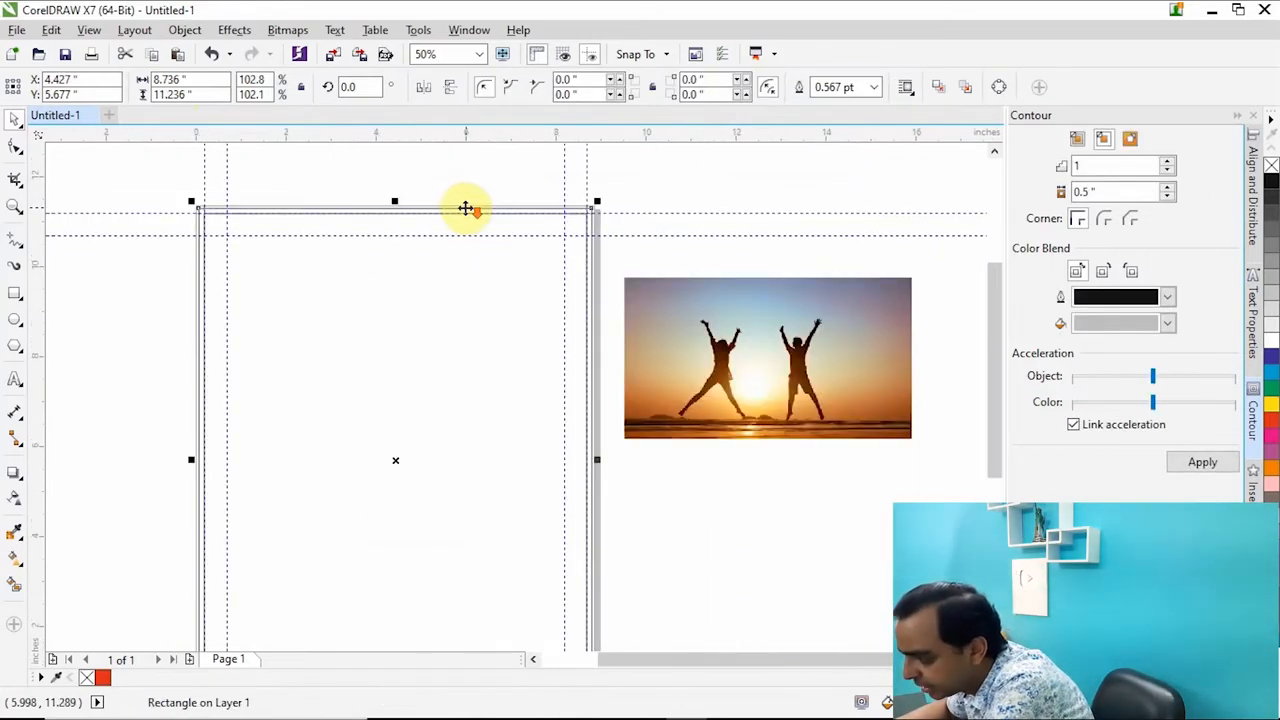
scroll(454, 197, "up", 1)
left_click(890, 375)
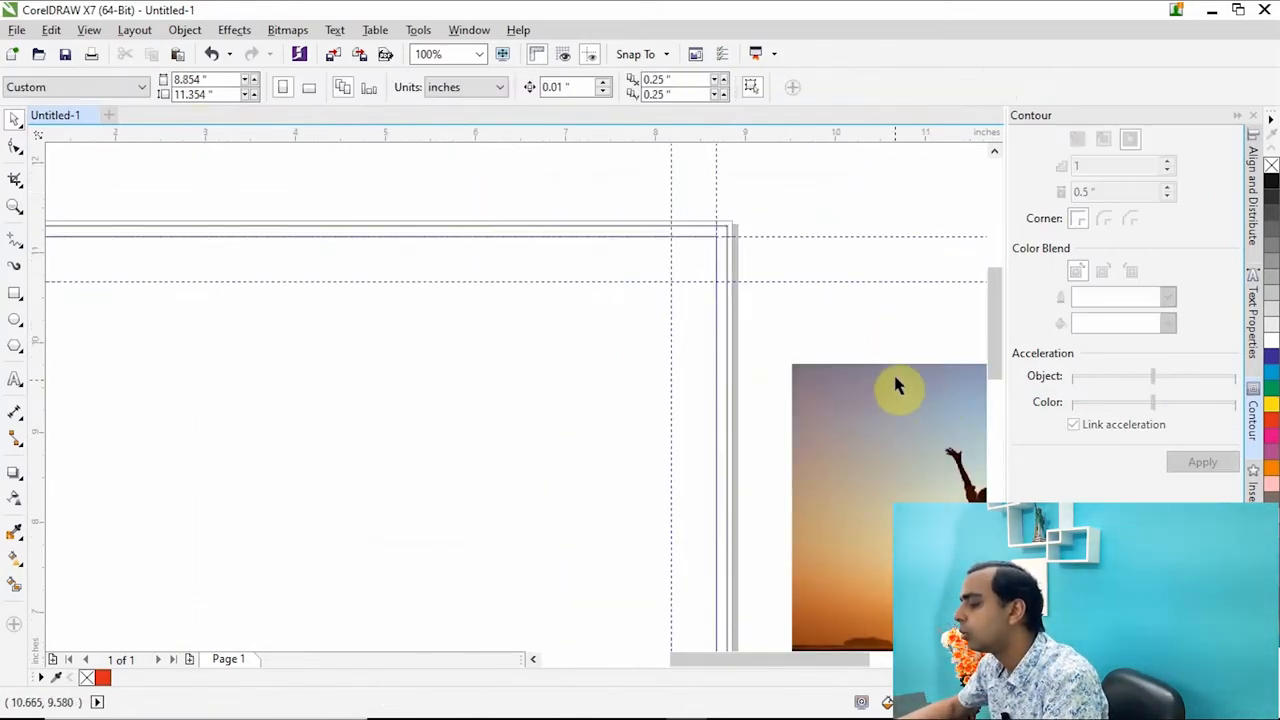
left_click(512, 228, "shift")
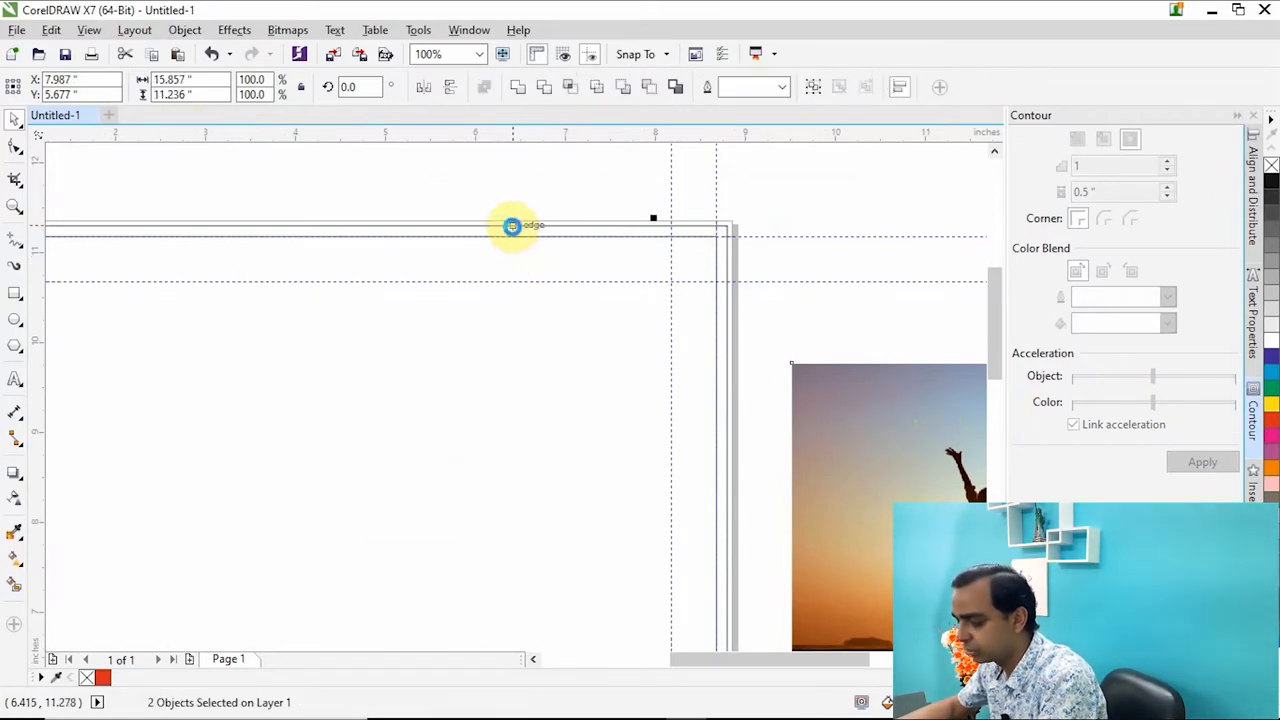
key("t")
key("c")
left_click(824, 208)
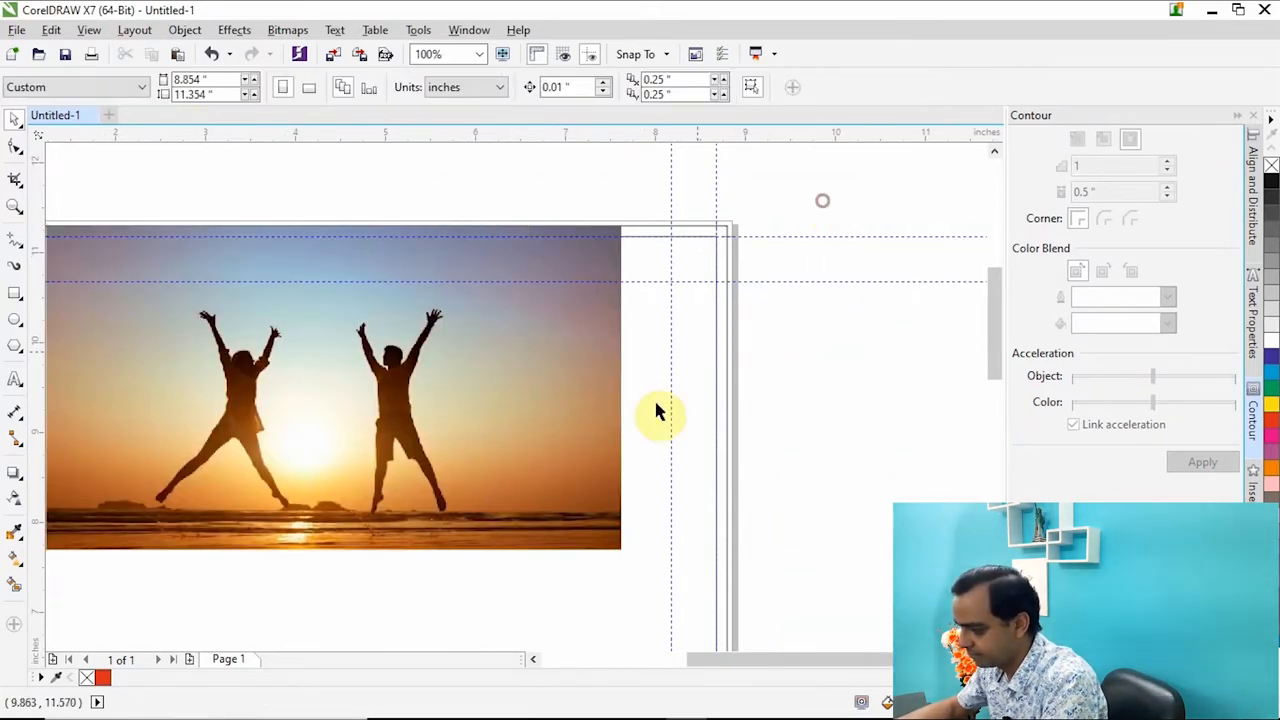
Scale the image proportionally to the full width of the bleed rectangle, 8.736 x 4.914 inches.
left_click(591, 383)
scroll(591, 383, "down", 1)
scroll(628, 503, "up", 2)
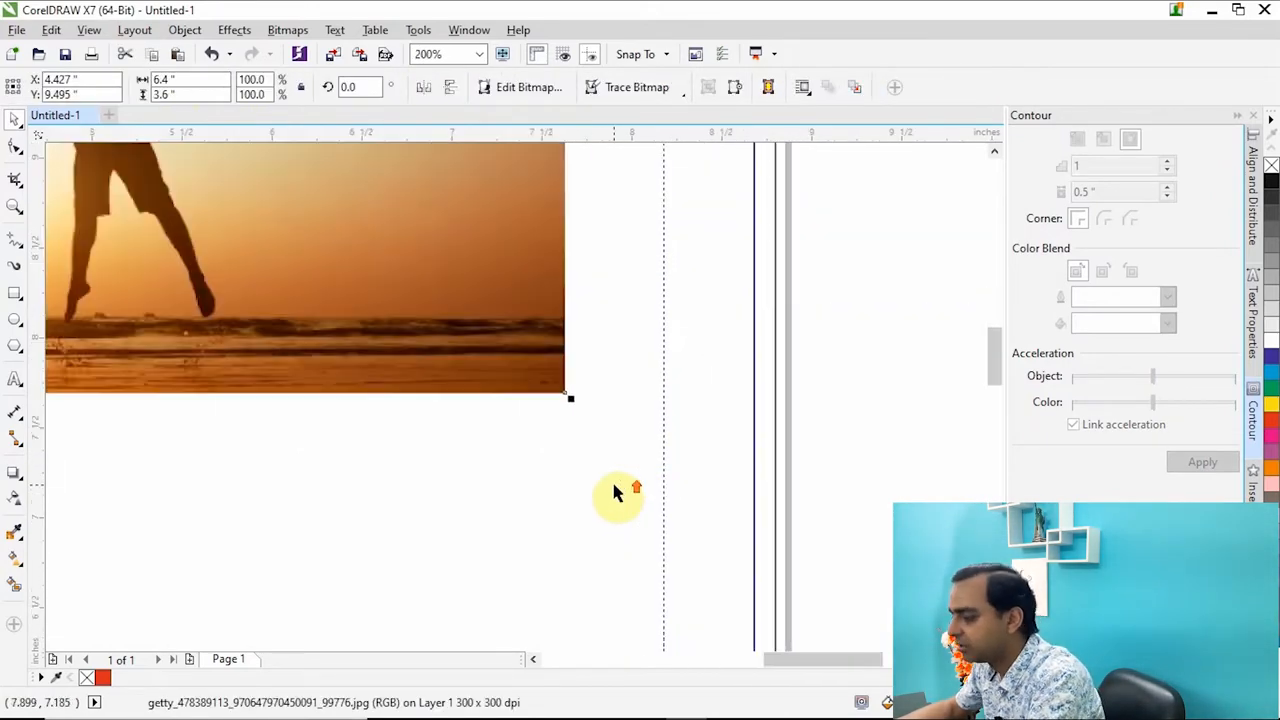
left_click_drag(568, 399, 786, 517)
scroll(871, 471, "down", 3)
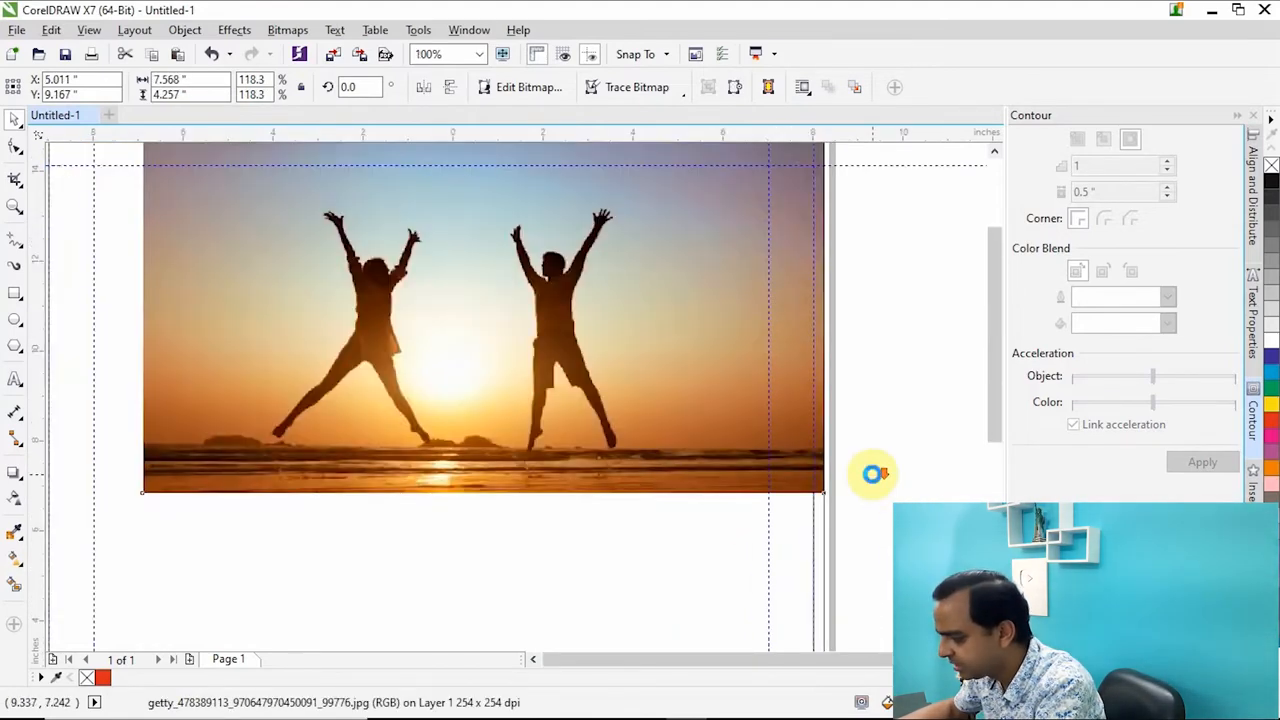
scroll(566, 457, "up", 3)
left_click_drag(414, 424, 200, 571)
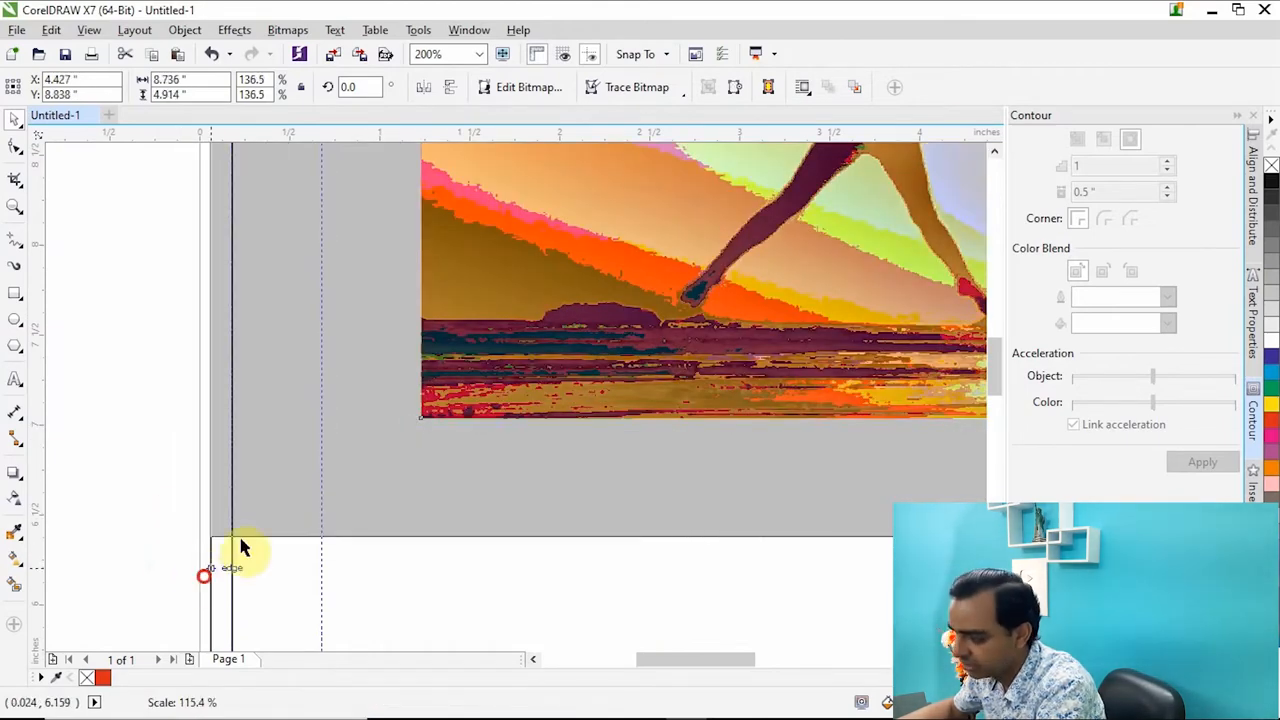
scroll(357, 380, "down", 2)
left_click(195, 480)
Check the image's left edge against the bleed outline and the 8.5 x 11 inch rectangle.
scroll(340, 475, "up", 1)
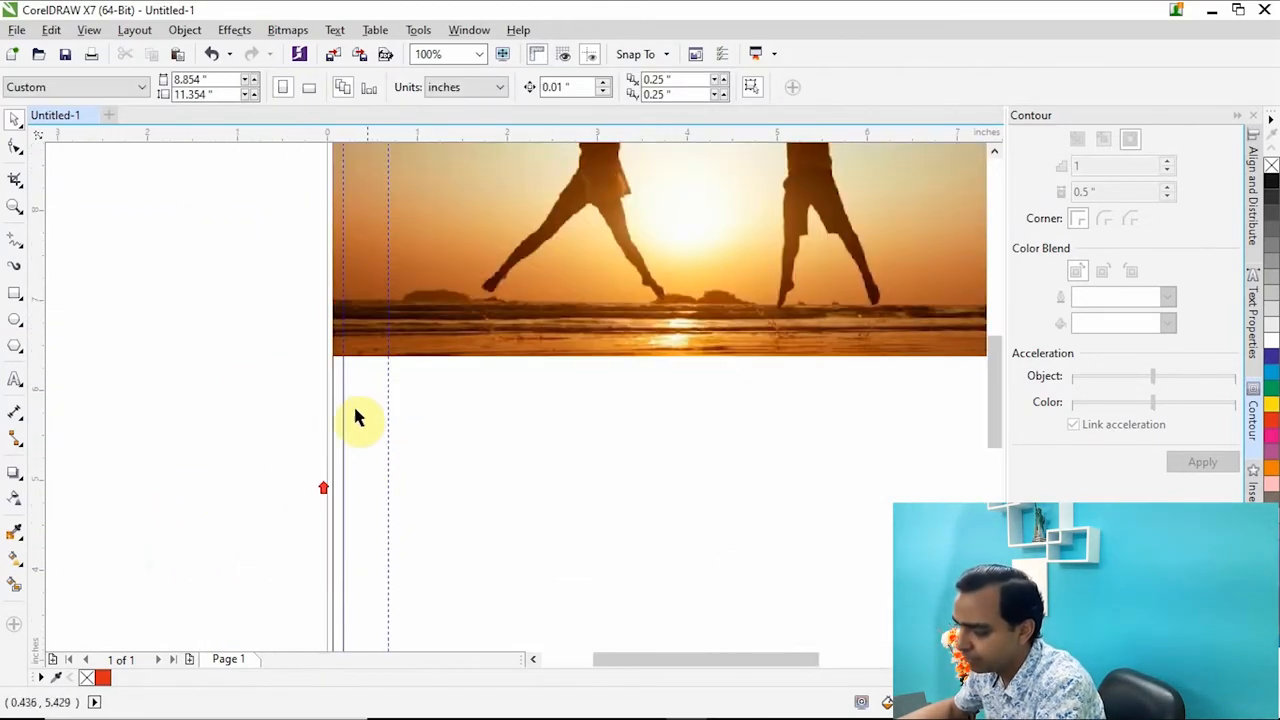
scroll(250, 420, "down", 2)
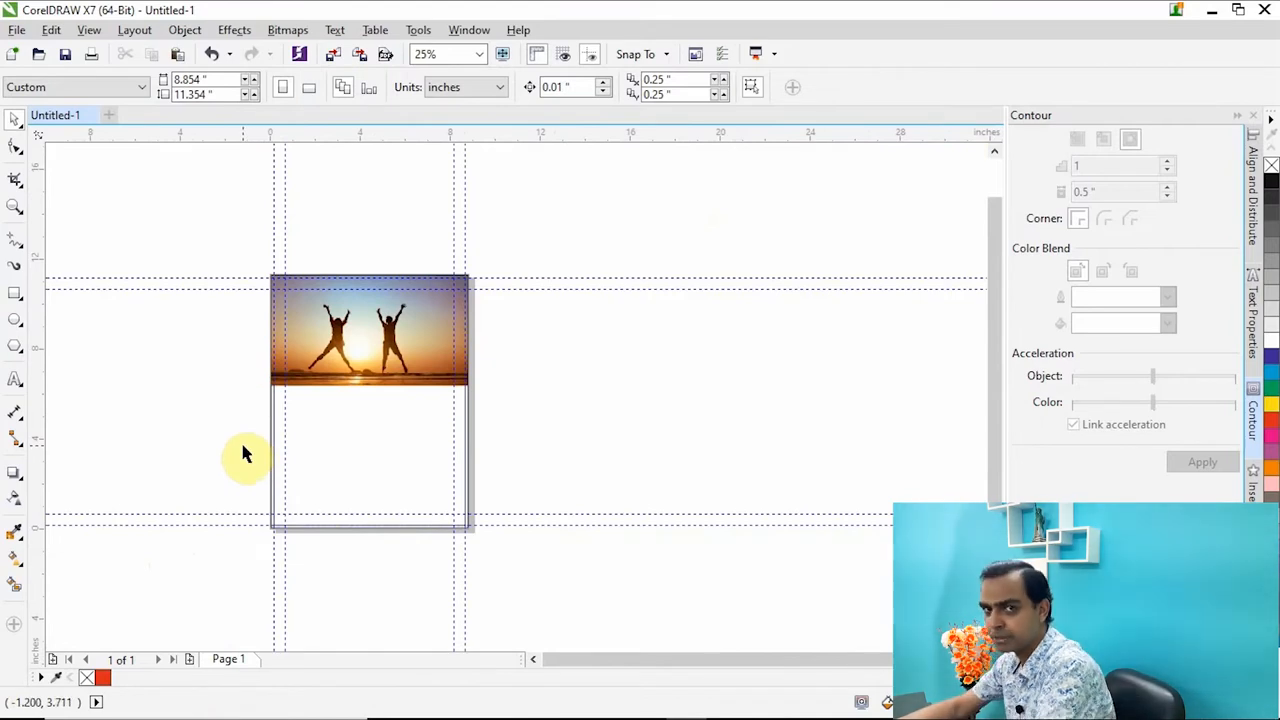
scroll(285, 432, "up", 2)
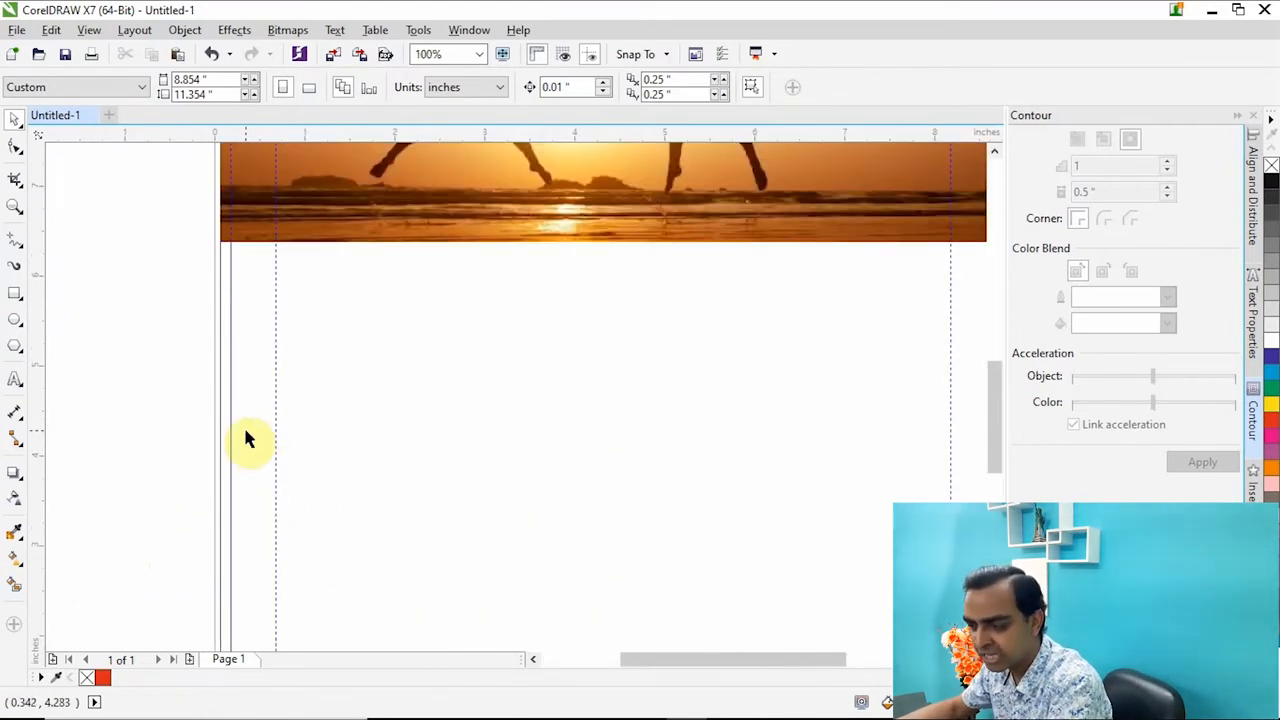
left_click(231, 425)
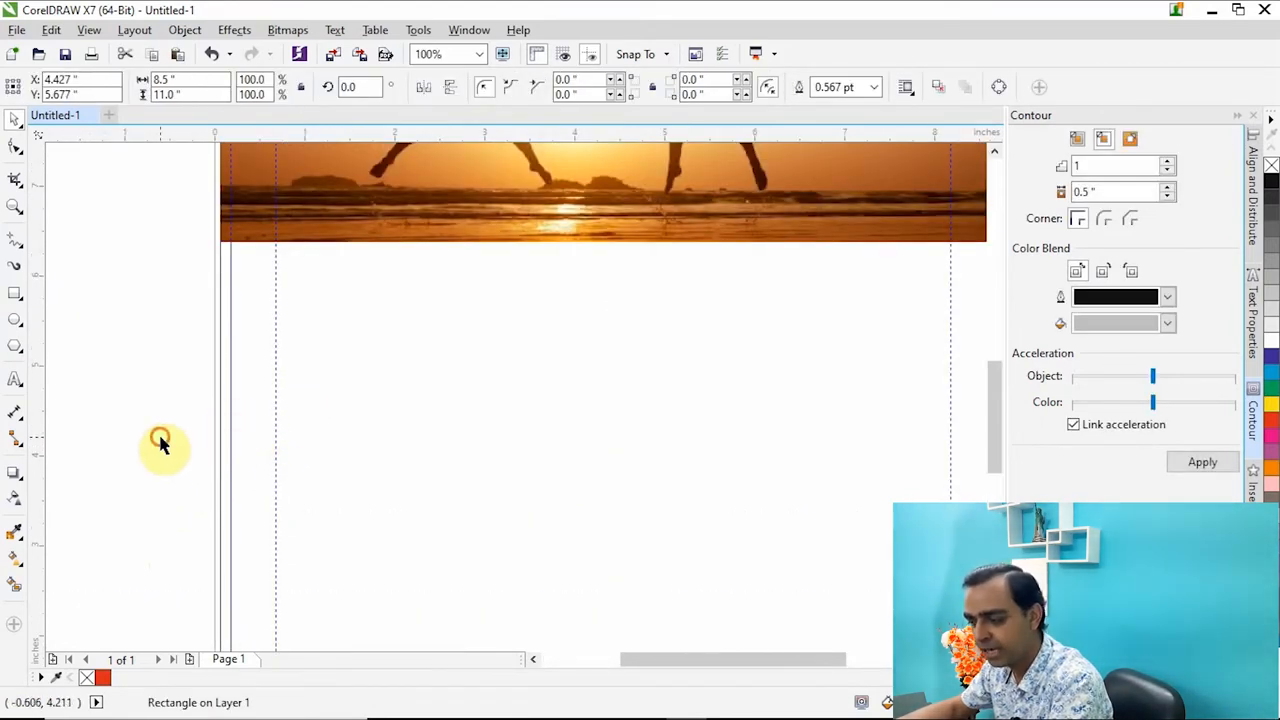
Fill the outer bleed rectangle, 8.736 x 11.236 inches, with bright blue.
left_click(160, 440)
left_click(224, 455)
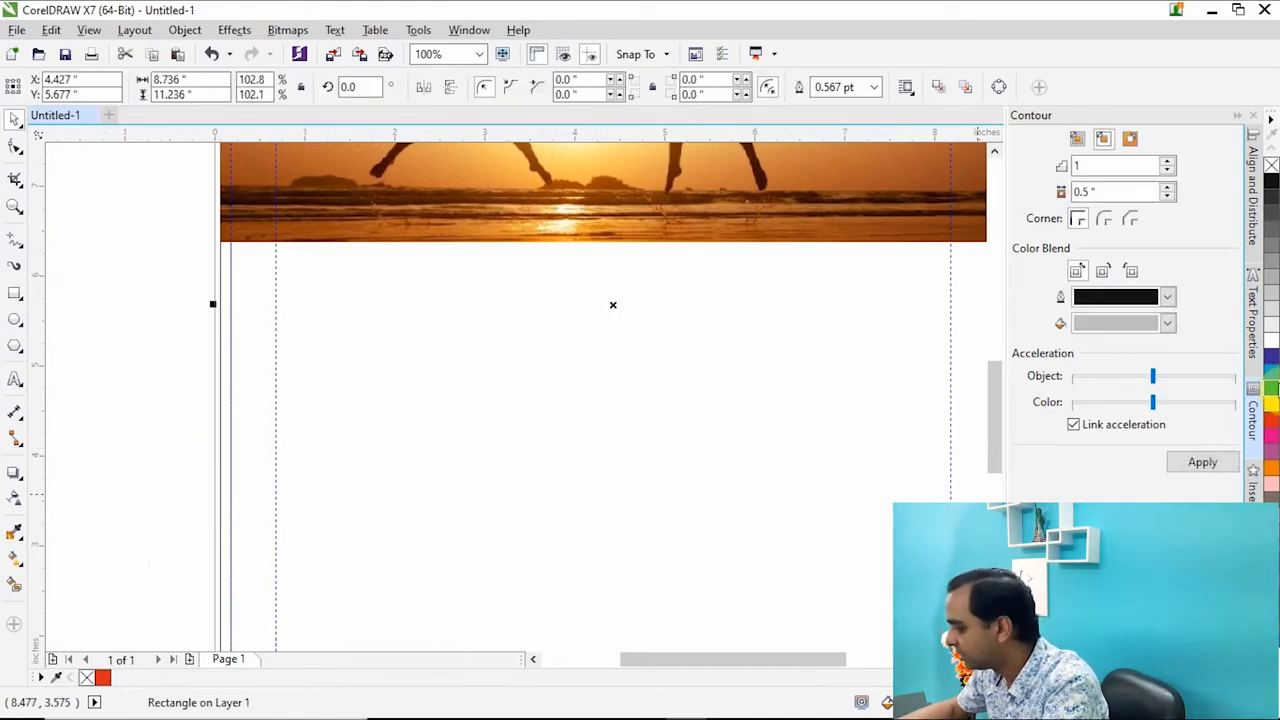
left_click(1270, 376)
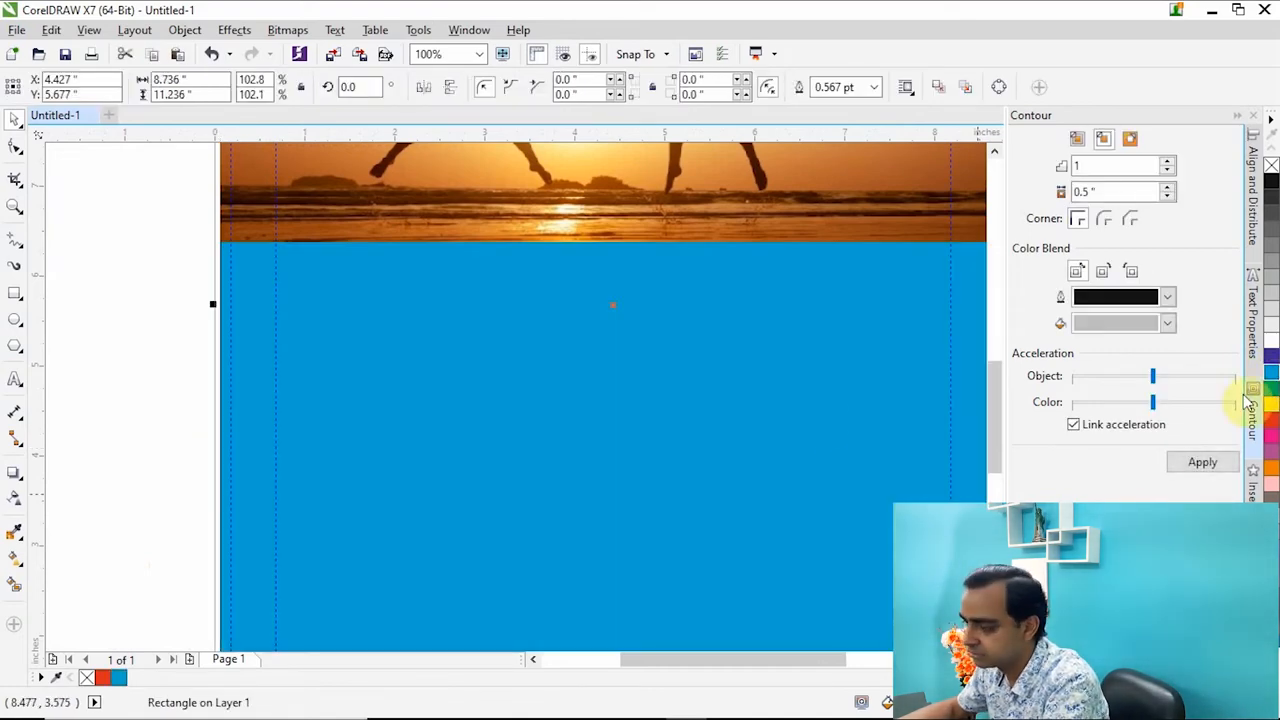
left_click(133, 399)
Examine how the blue fill and the image reach the bleed edge relative to the guidelines and the lower corner crop marks.
scroll(167, 360, "up", 4)
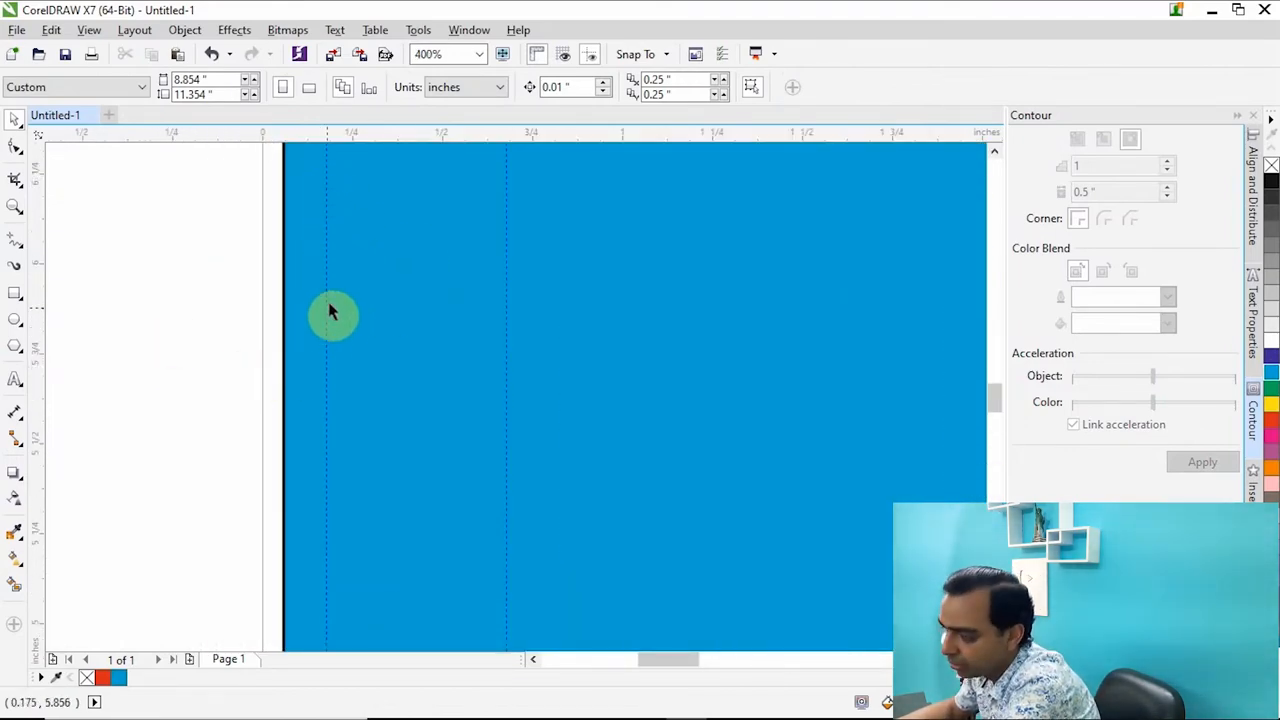
scroll(354, 324, "down", 4)
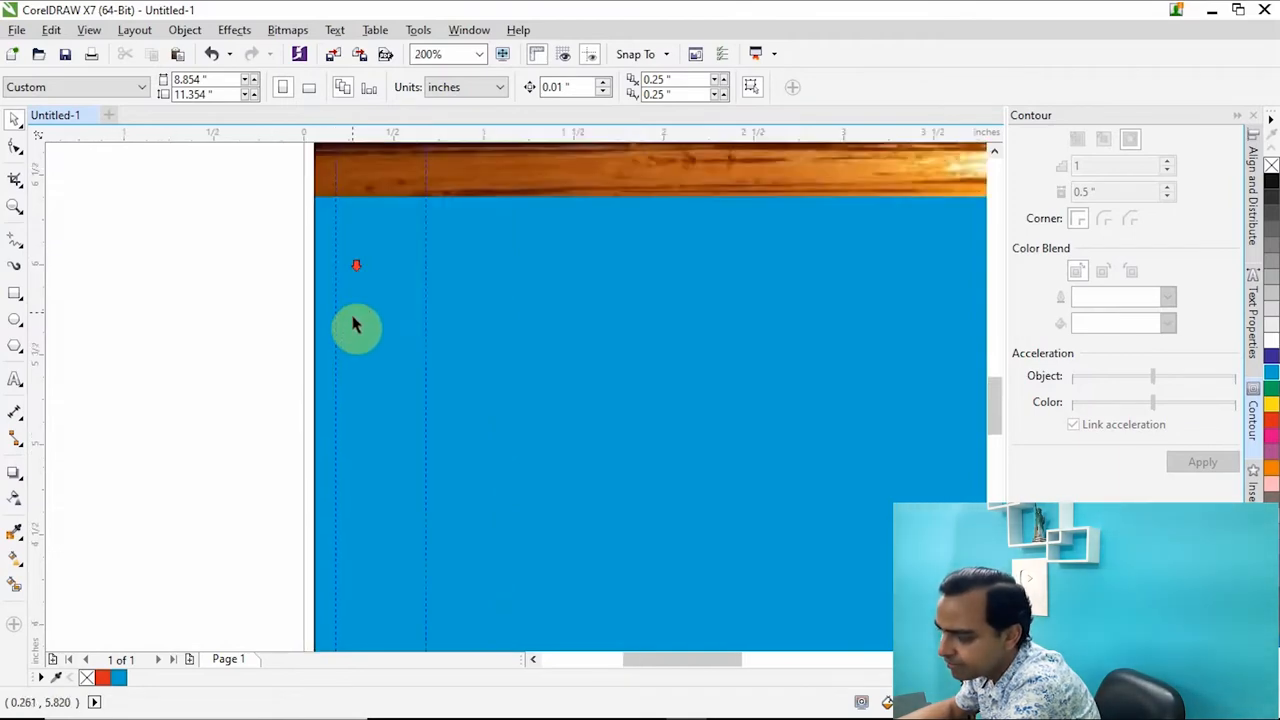
scroll(355, 320, "up", 1)
scroll(366, 476, "up", 6)
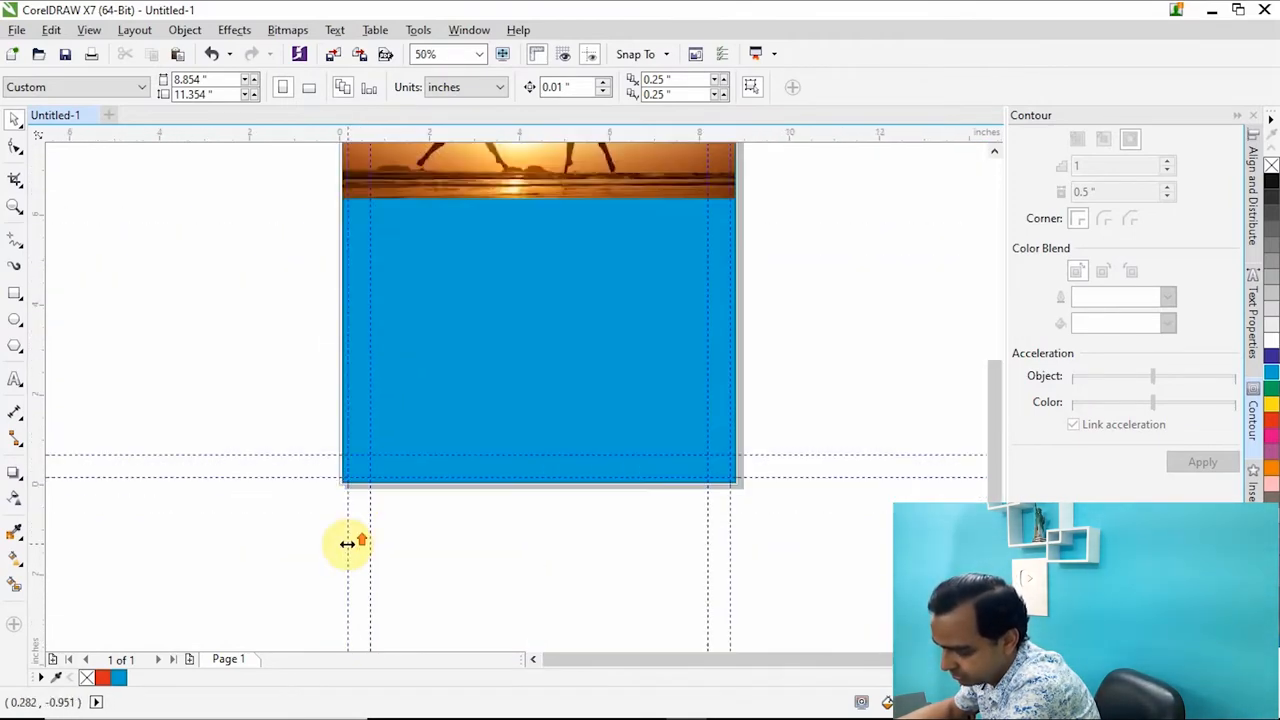
scroll(329, 510, "up", 1)
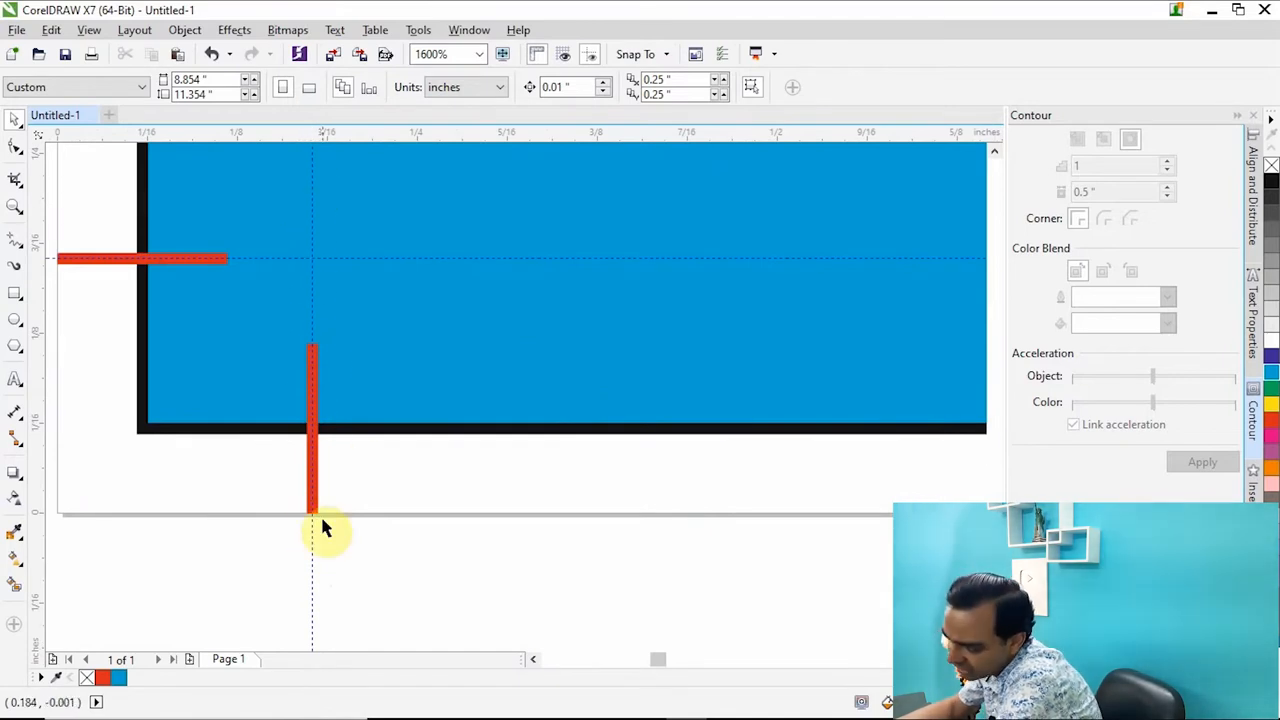
scroll(333, 283, "down", 1)
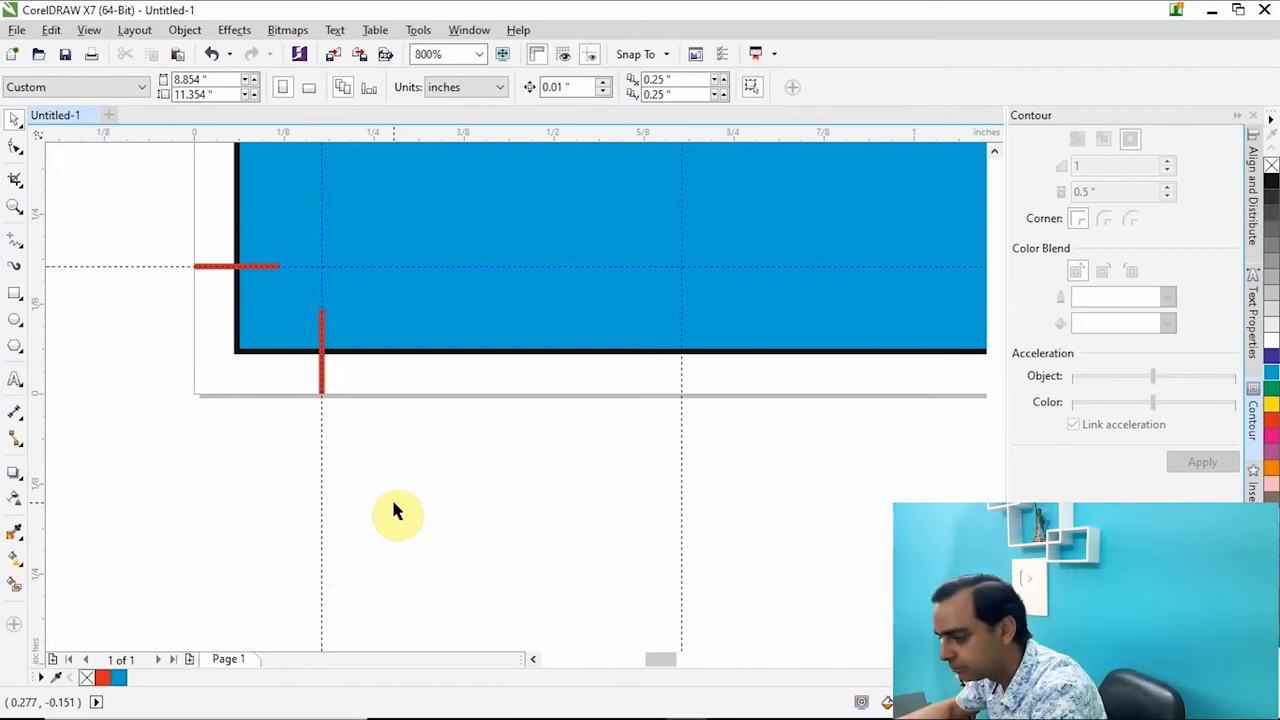
key("F4")
scroll(360, 335, "up", 3)
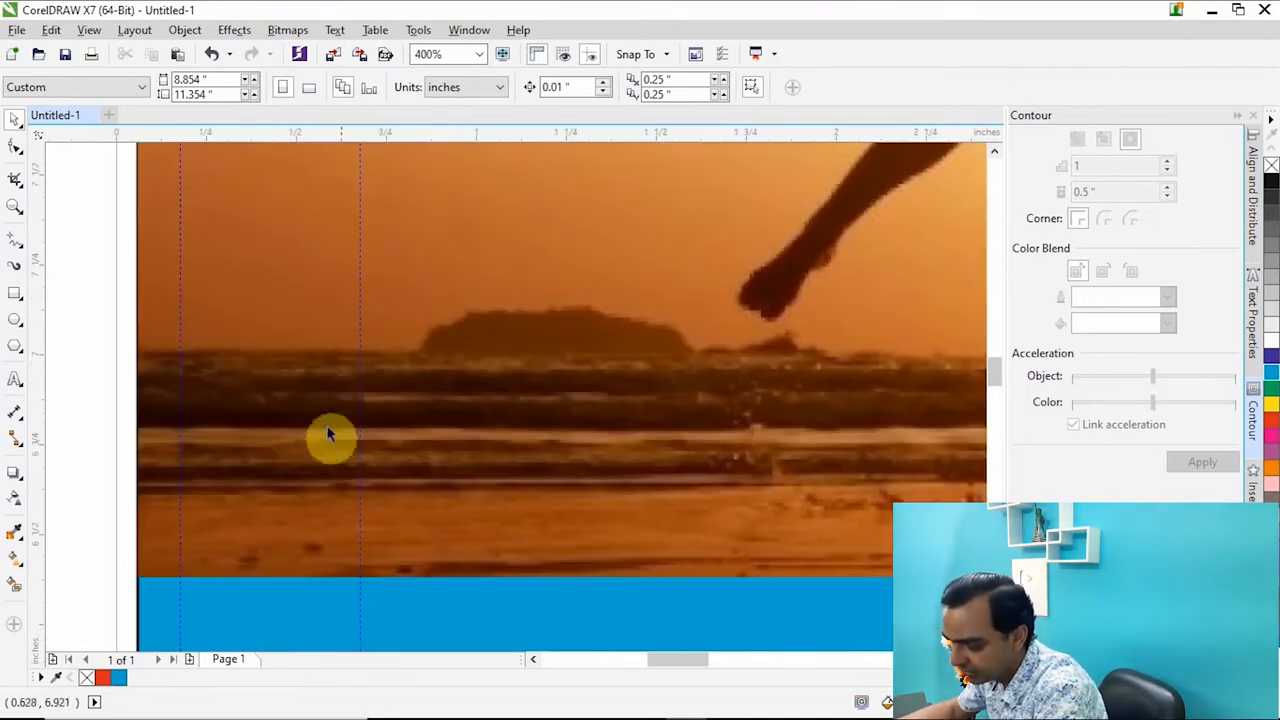
scroll(305, 379, "down", 5)
scroll(350, 415, "up", 1)
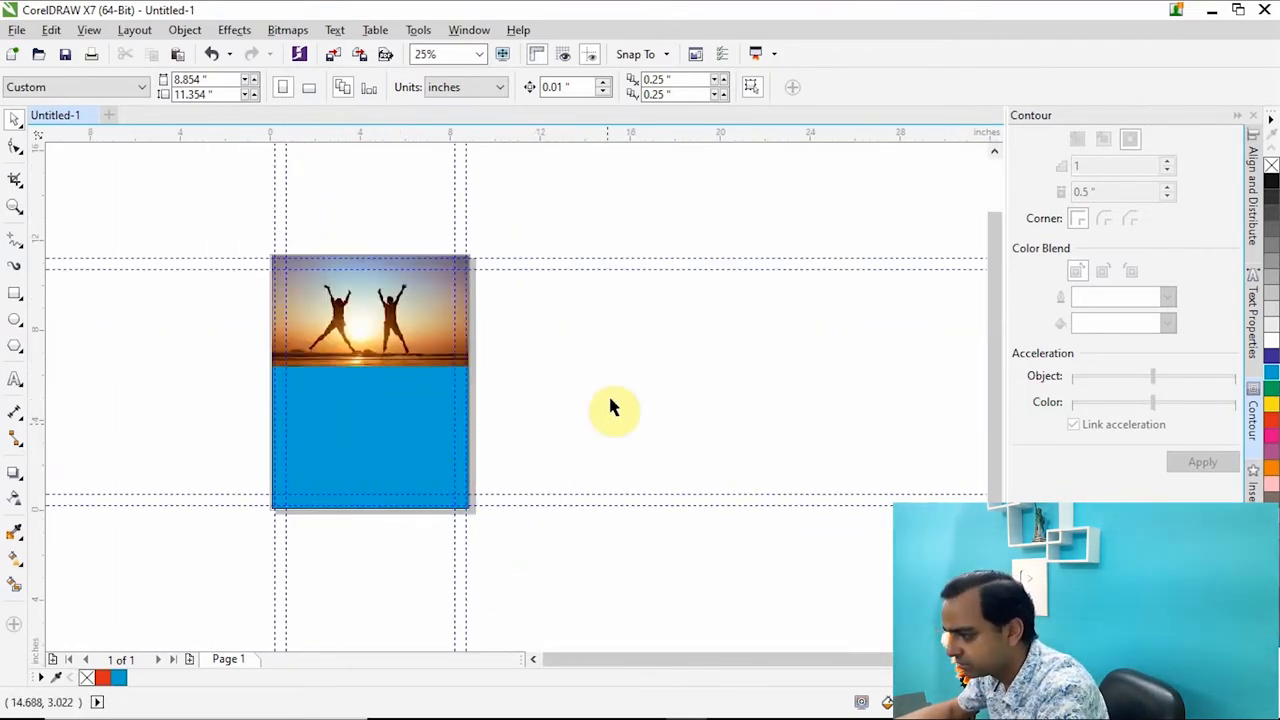
Switch to the Word document with the Lorem Ipsum text, copy all of it and return to CorelDRAW.
mouse_move(620, 716)
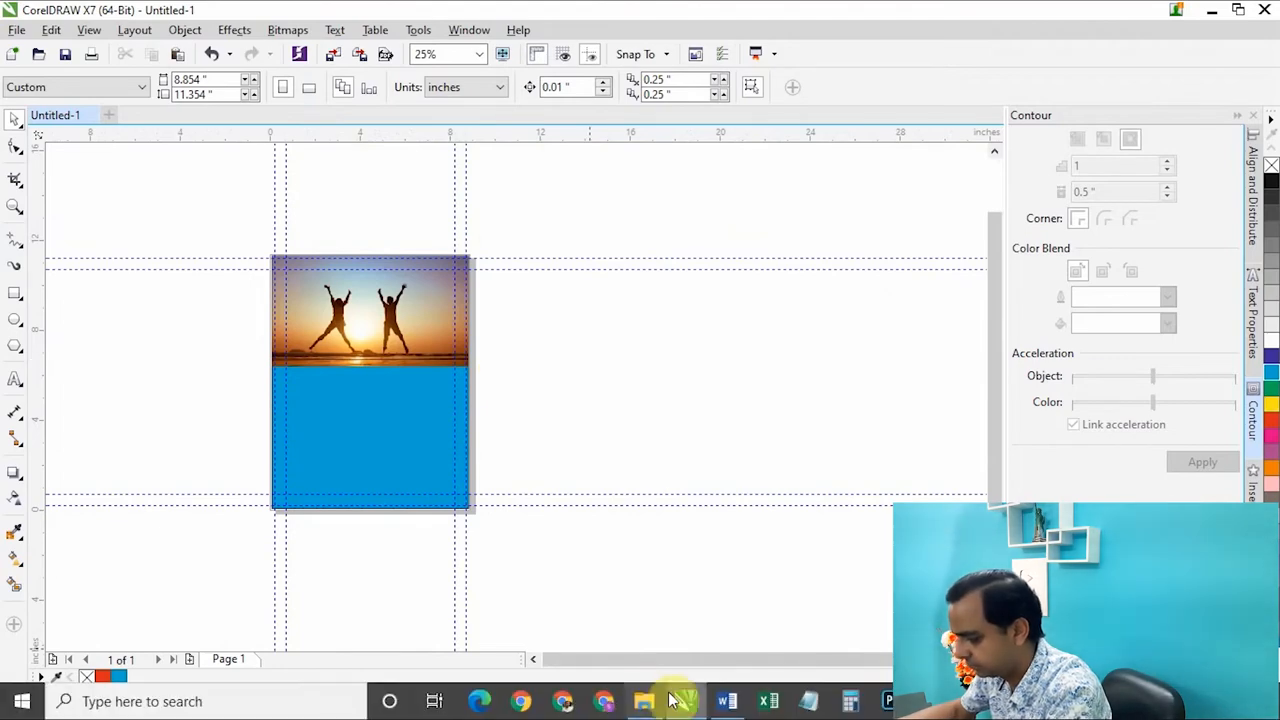
left_click(727, 701)
key("ctrl+a")
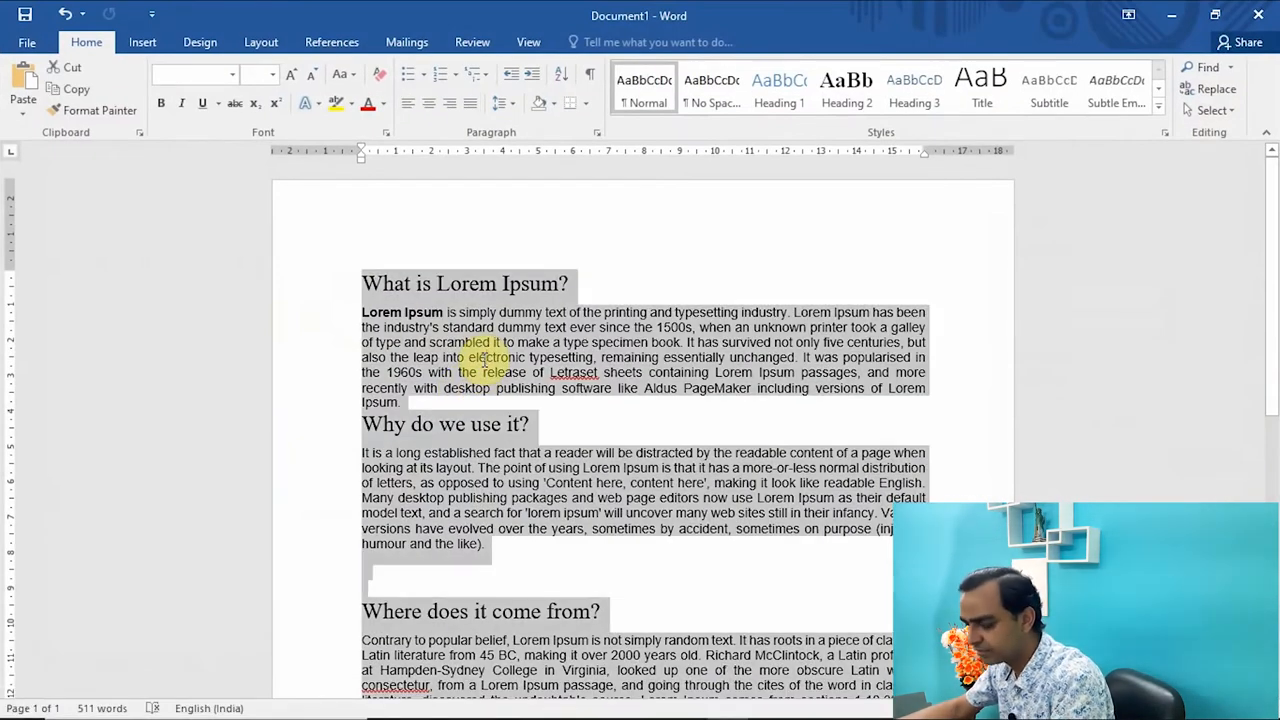
left_click(1171, 15)
Create a 7.5 x 6.0 inch paragraph text frame beside the page and paste the copied text into it.
left_click(15, 378)
left_click_drag(546, 314, 714, 449)
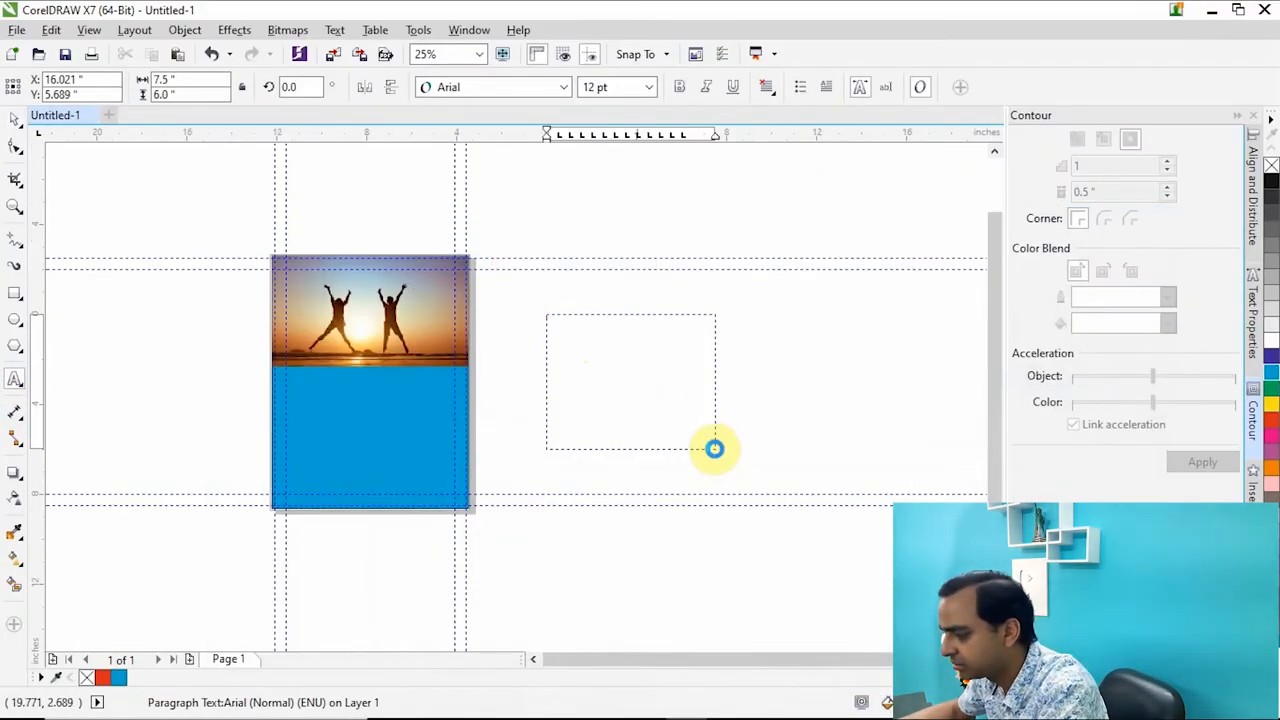
key("ctrl+v")
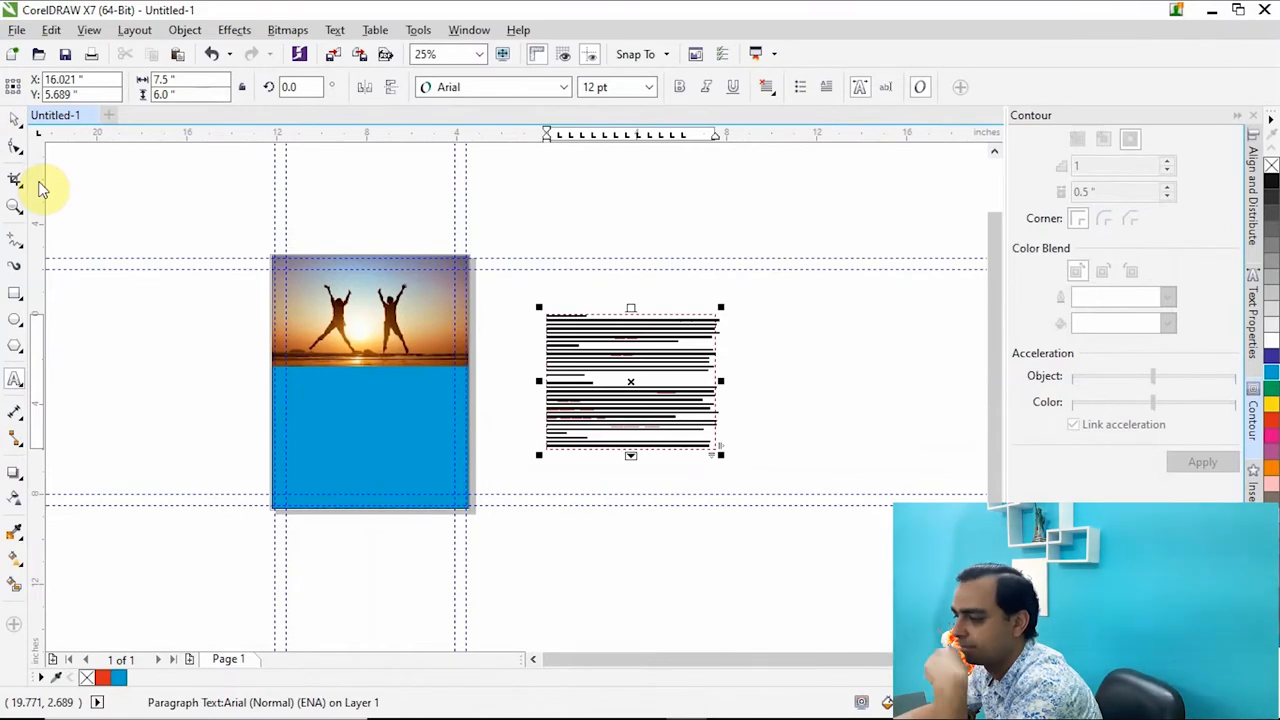
Place the text frame on the blue area between the side margin guidelines and lower its upper edge, making it 5.847 inches high.
left_click(15, 118)
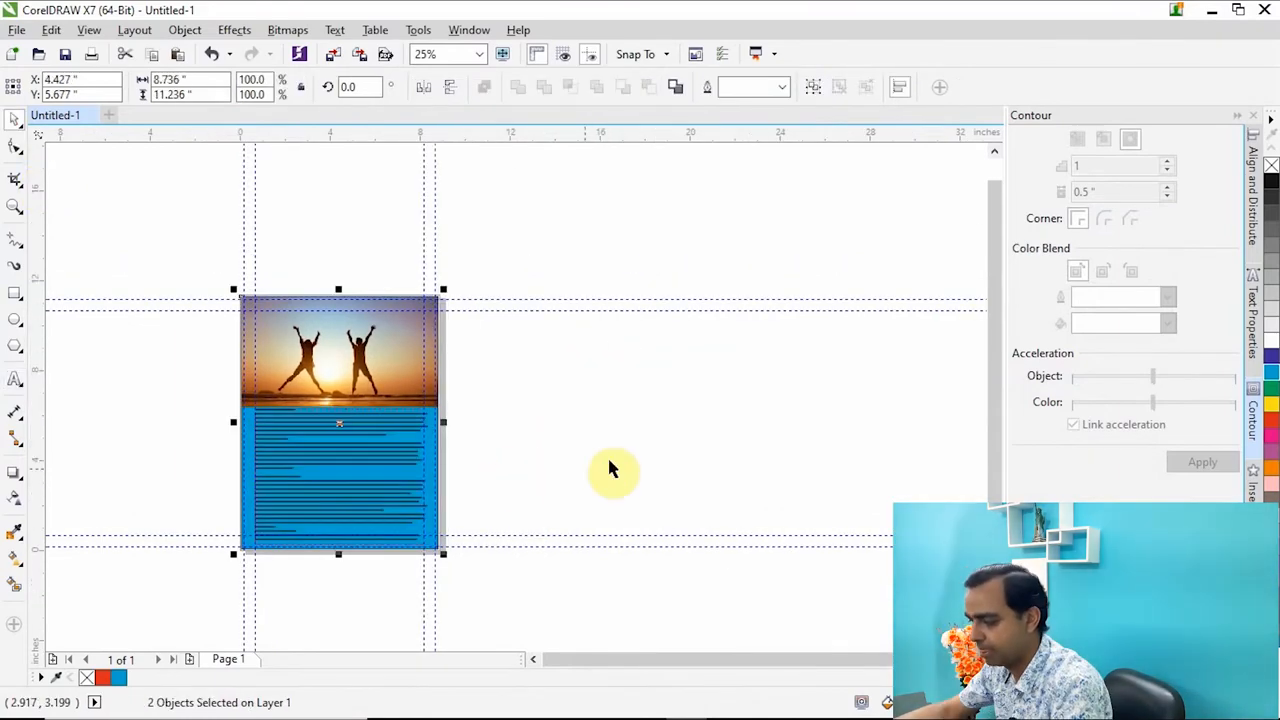
left_click(607, 455)
scroll(282, 478, "up", 2)
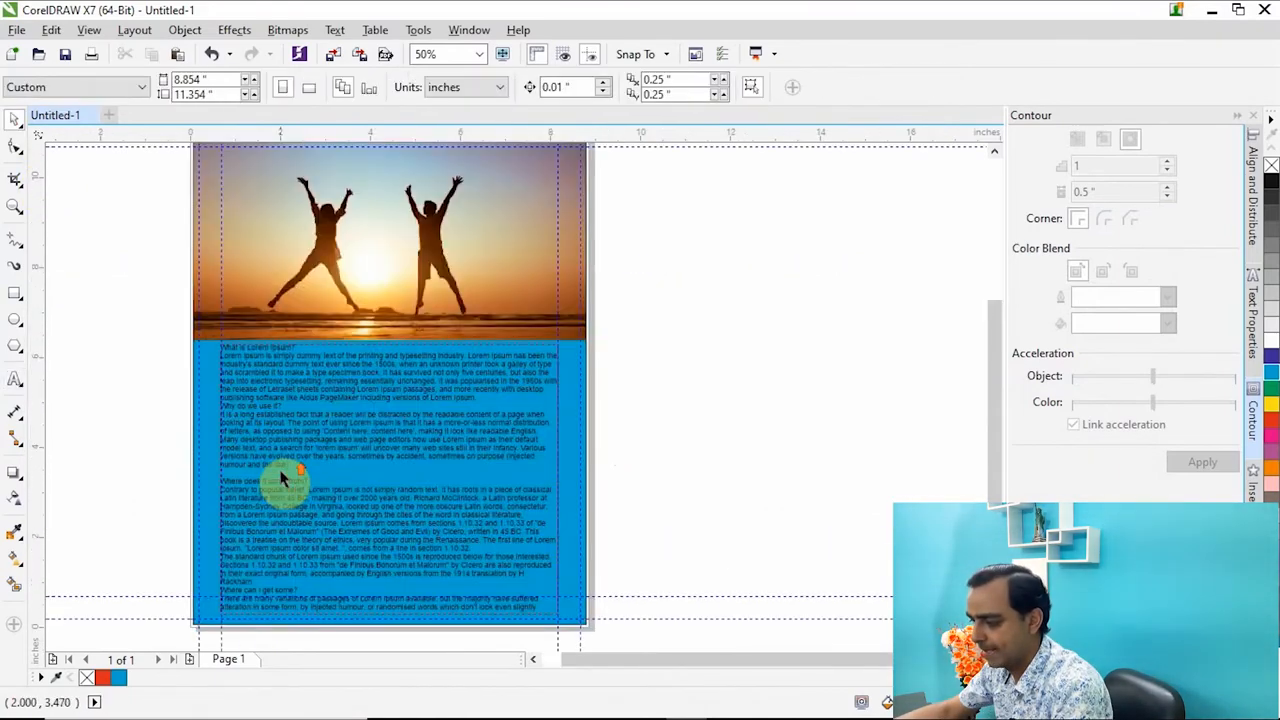
scroll(282, 478, "up", 2)
left_click(380, 322)
left_click_drag(442, 278, 444, 286)
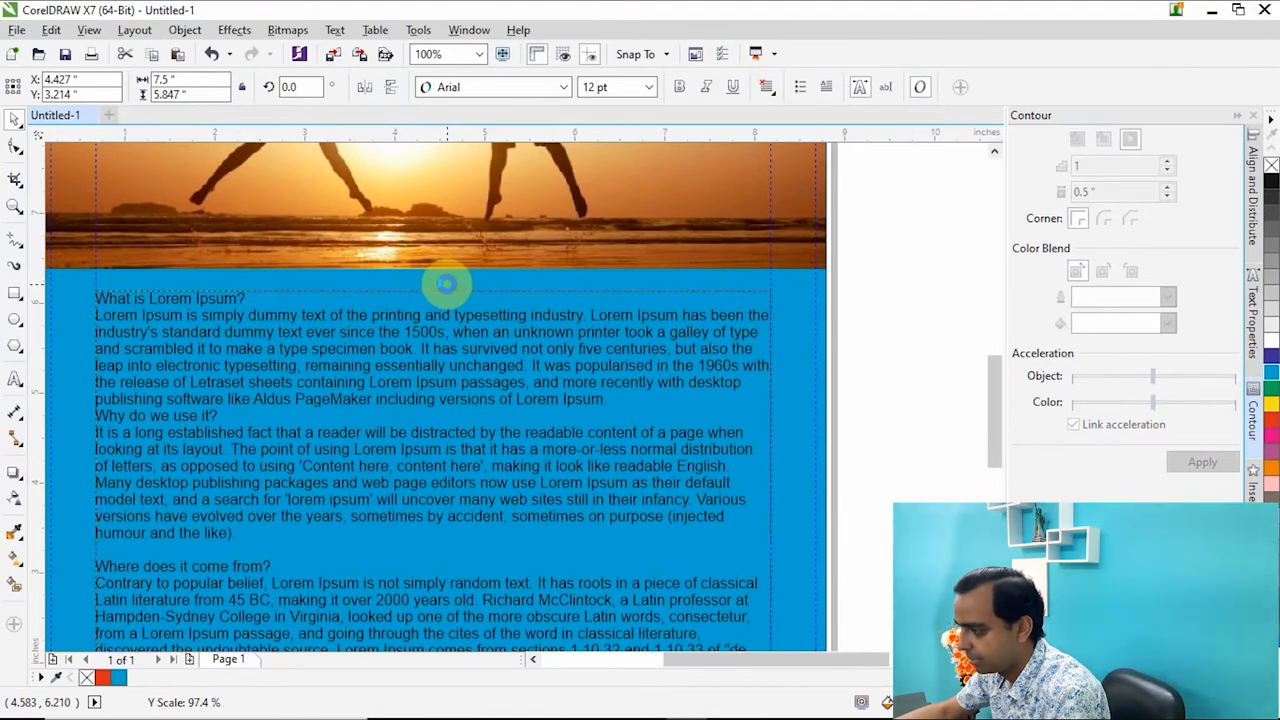
left_click(771, 89)
left_click(772, 90)
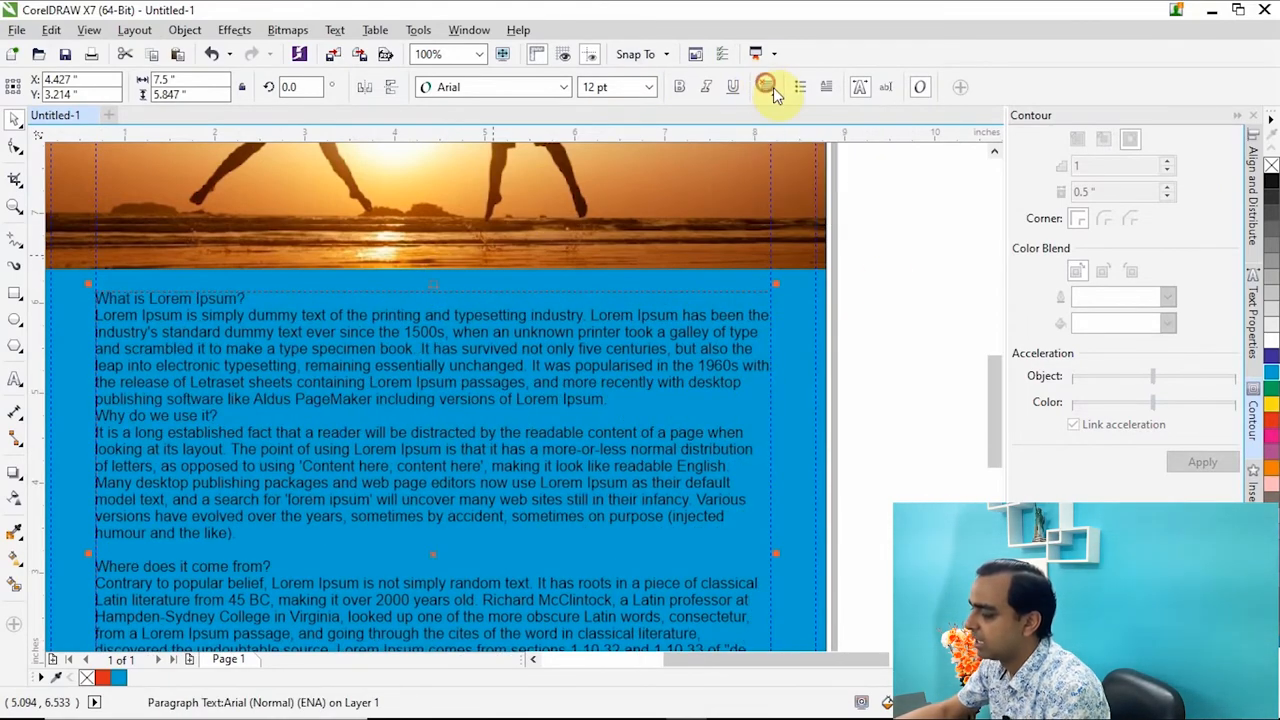
left_click(900, 300)
Examine the text frame's left and right edges against the vertical 0.5 inch margin guidelines.
scroll(600, 334, "down", 2)
scroll(375, 322, "up", 2)
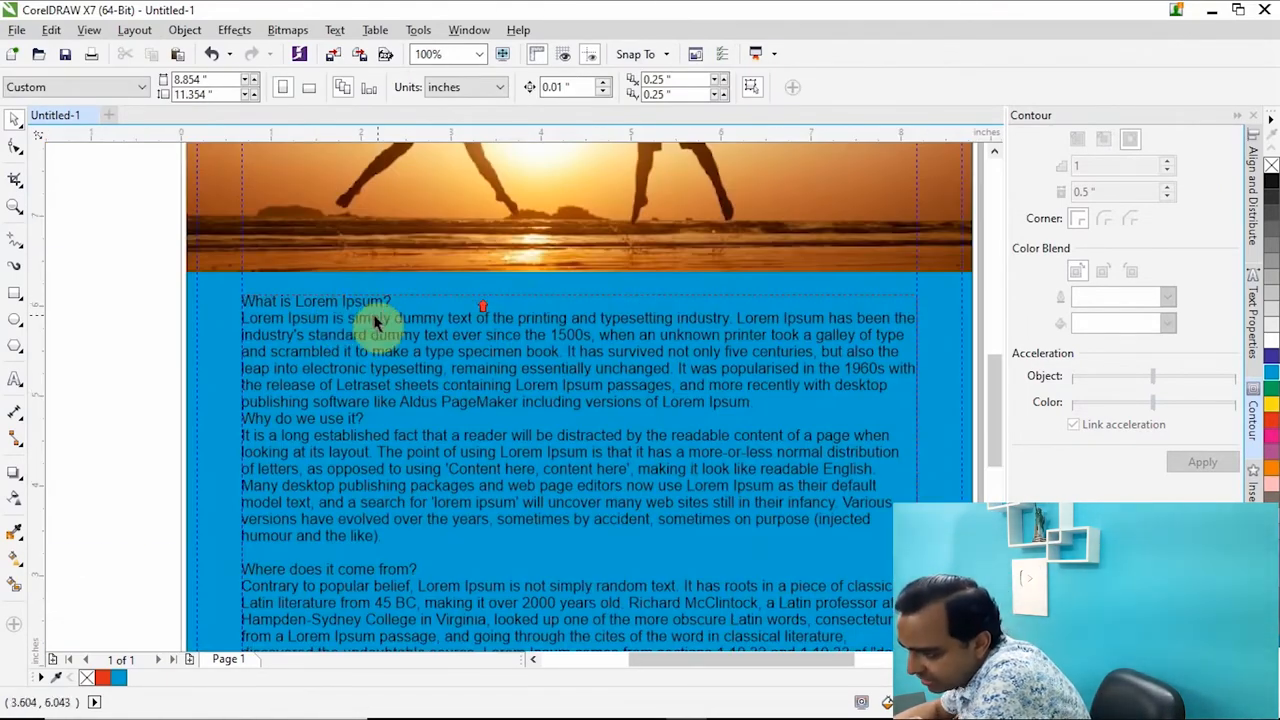
scroll(257, 277, "up", 1)
scroll(123, 286, "up", 1)
scroll(205, 390, "down", 1)
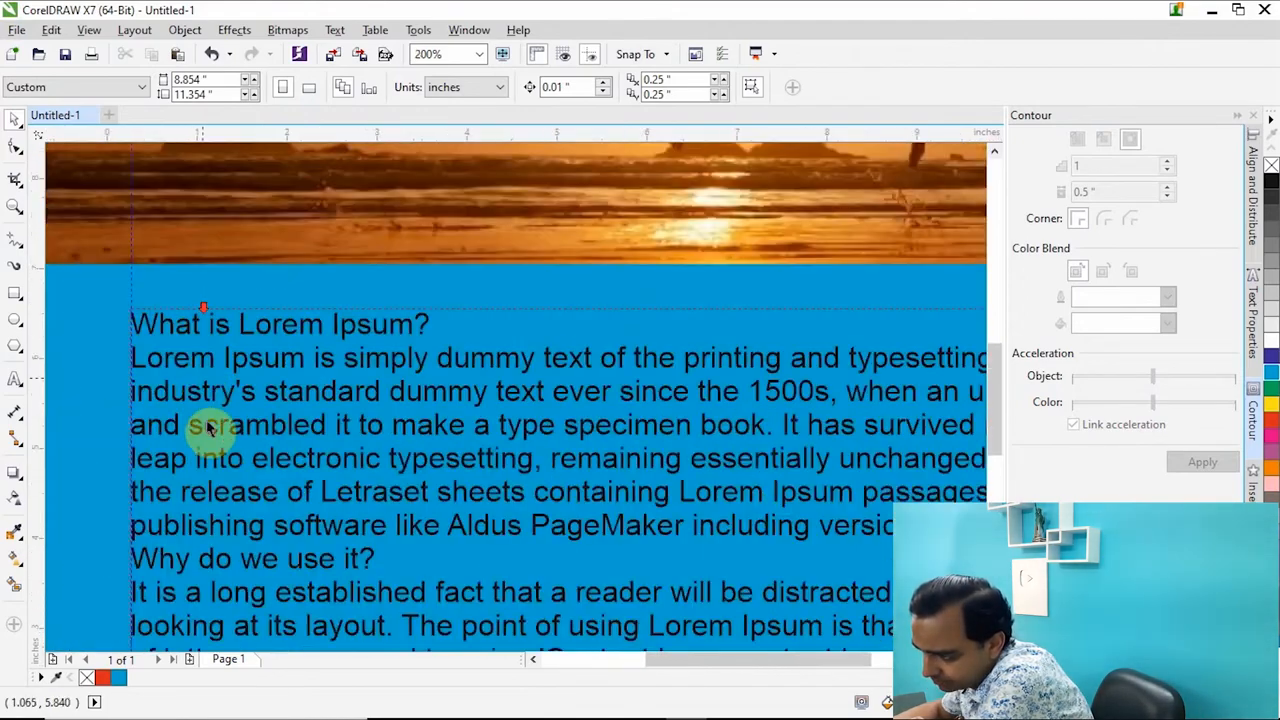
scroll(205, 390, "down", 1)
scroll(194, 457, "down", 1)
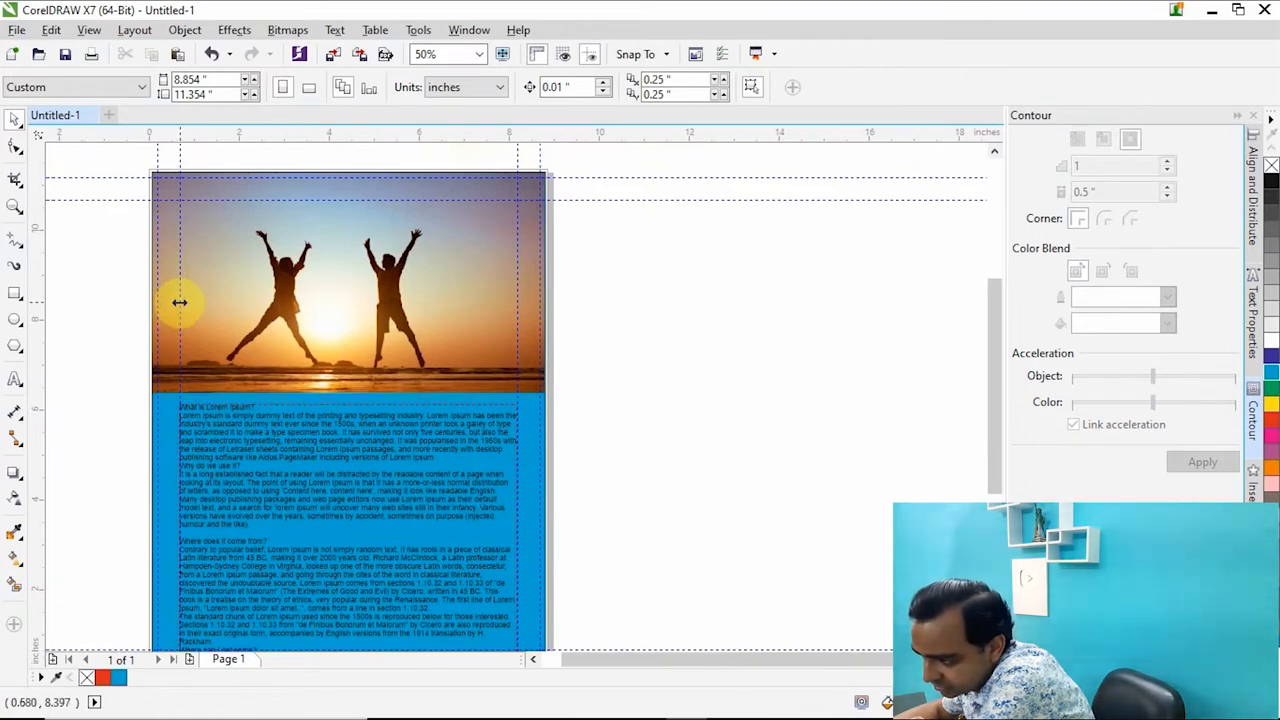
left_click(179, 237)
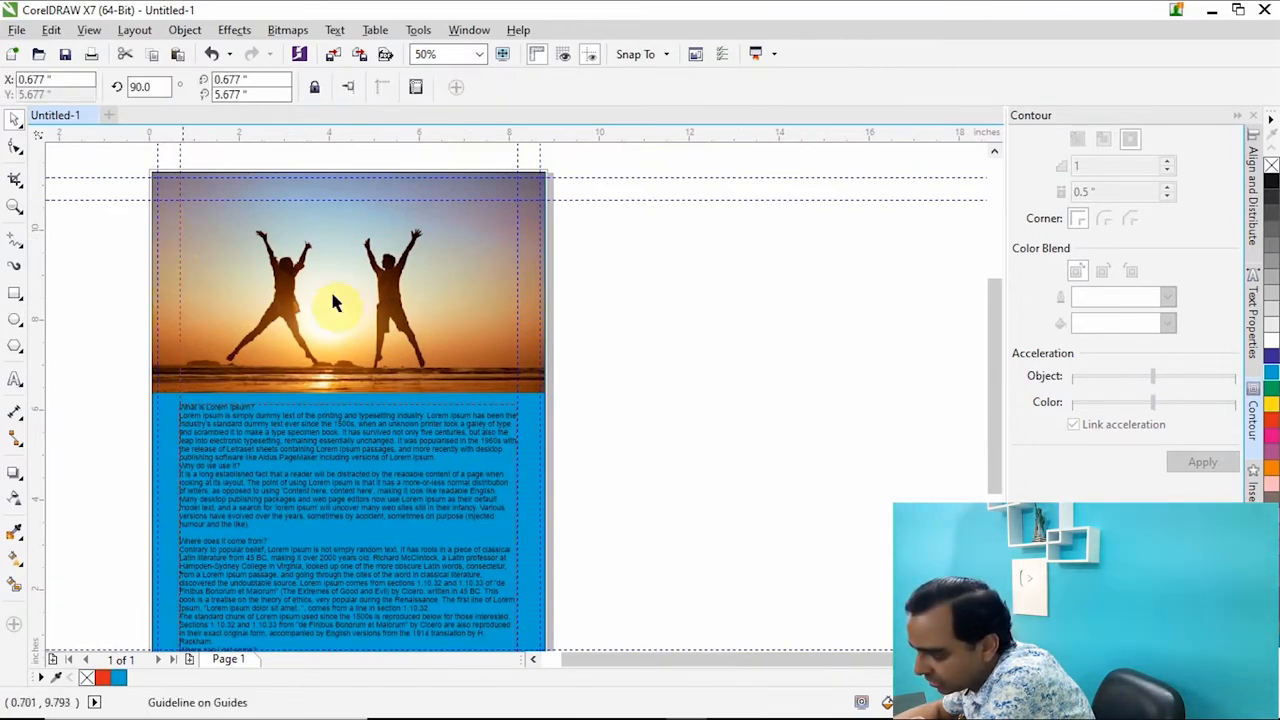
left_click(519, 290)
left_click(517, 287)
scroll(521, 520, "up", 1)
scroll(521, 527, "up", 1)
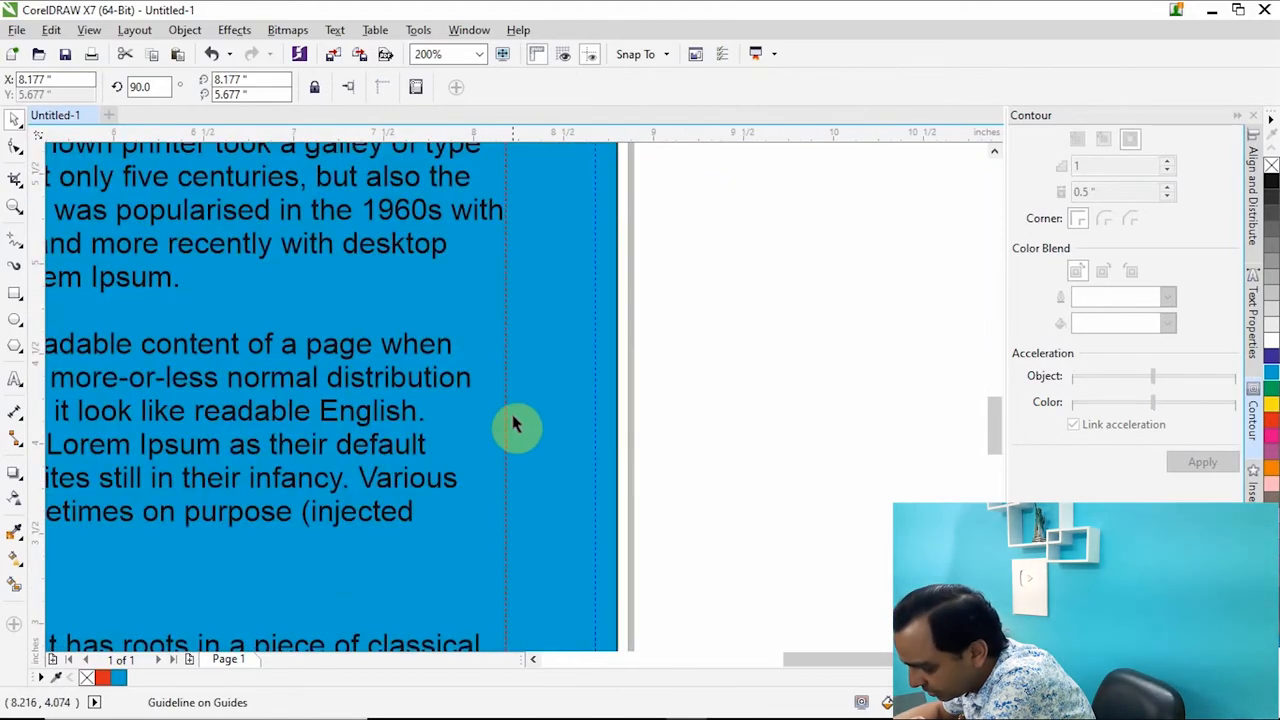
scroll(507, 385, "down", 2)
scroll(175, 383, "up", 2)
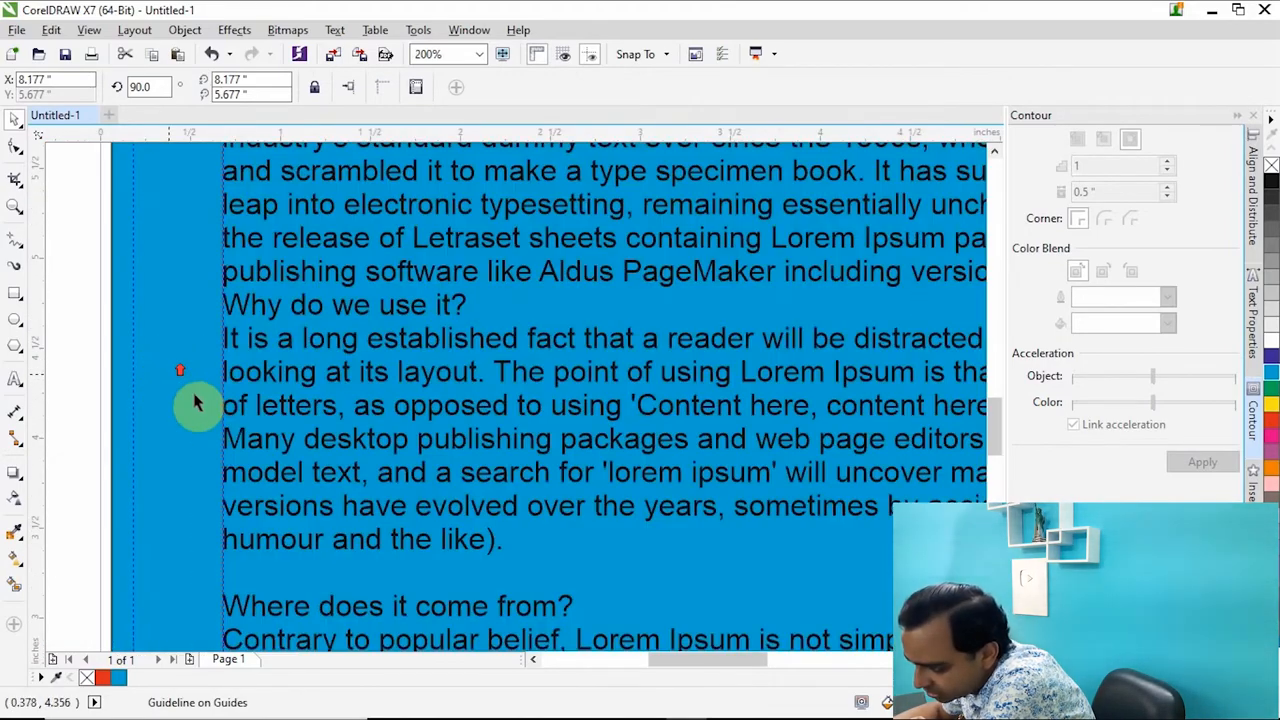
scroll(337, 363, "down", 2)
Raise the text frame's lower edge to the bottom margin guideline, making the frame 5.46 inches high.
left_click(496, 389)
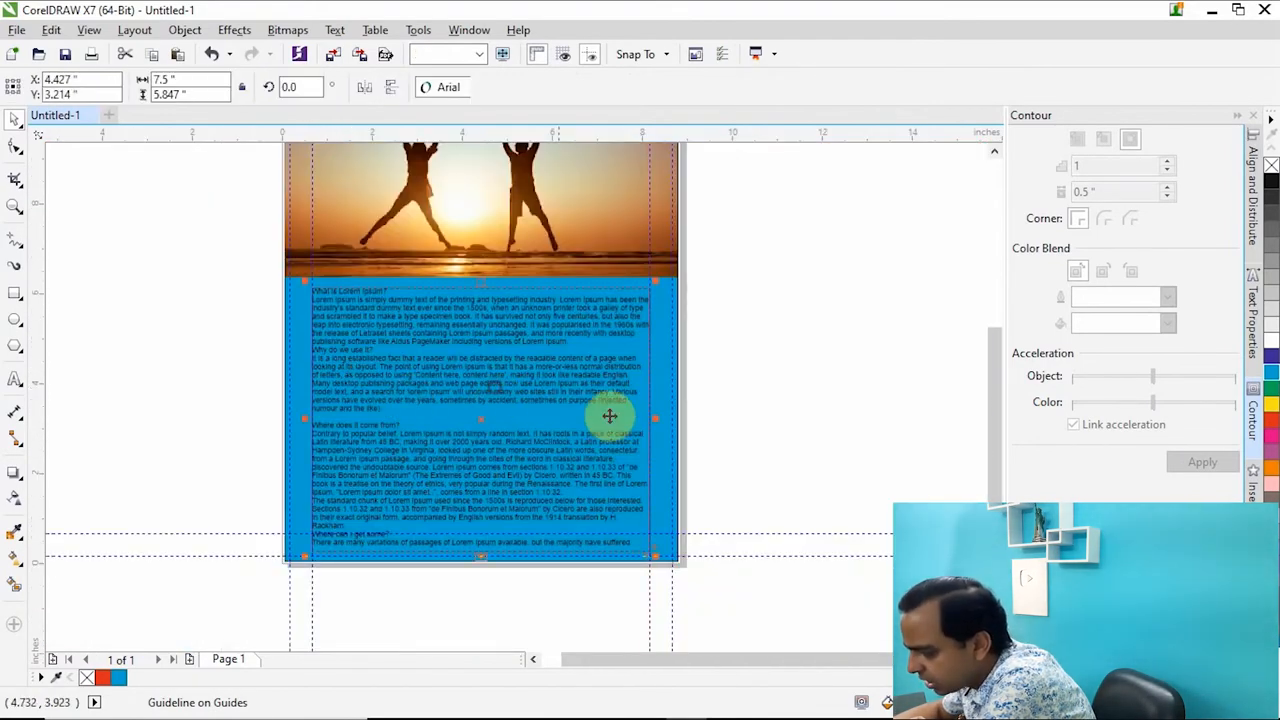
left_click(783, 377)
left_click(494, 361)
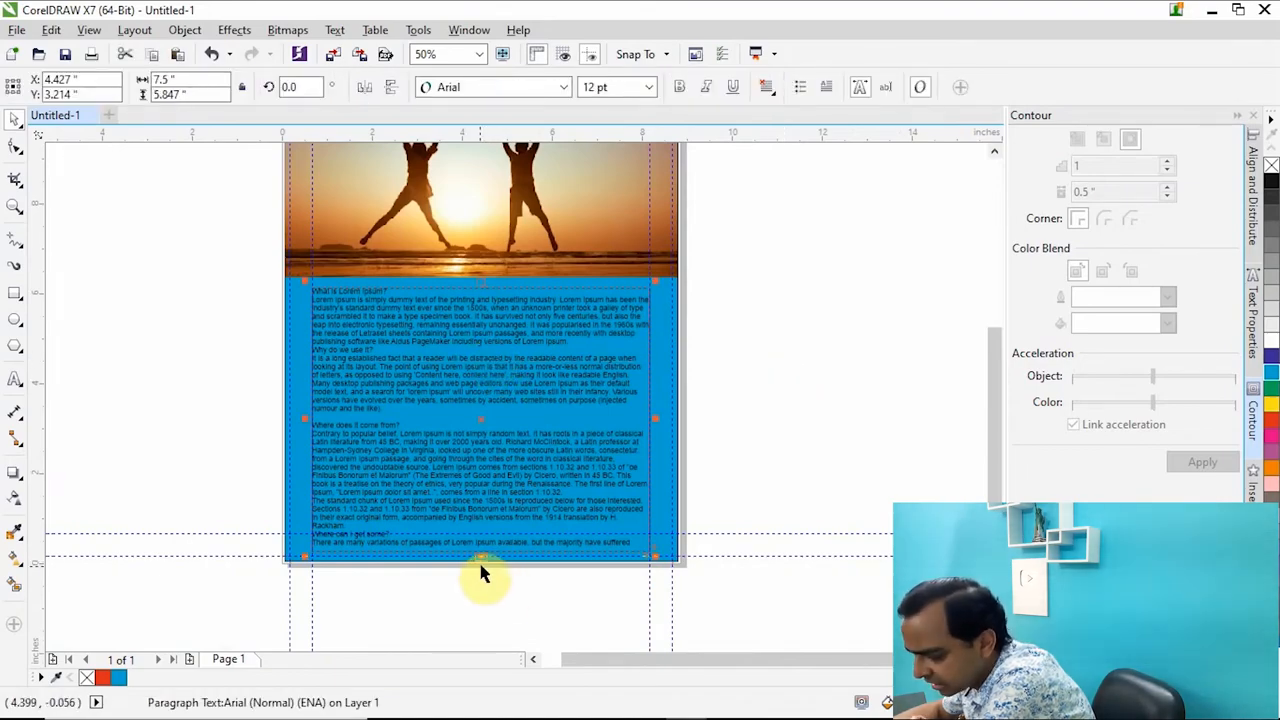
scroll(480, 557, "up", 2)
scroll(510, 478, "down", 1)
left_click_drag(500, 509, 524, 480)
scroll(506, 442, "down", 2)
scroll(512, 430, "up", 2)
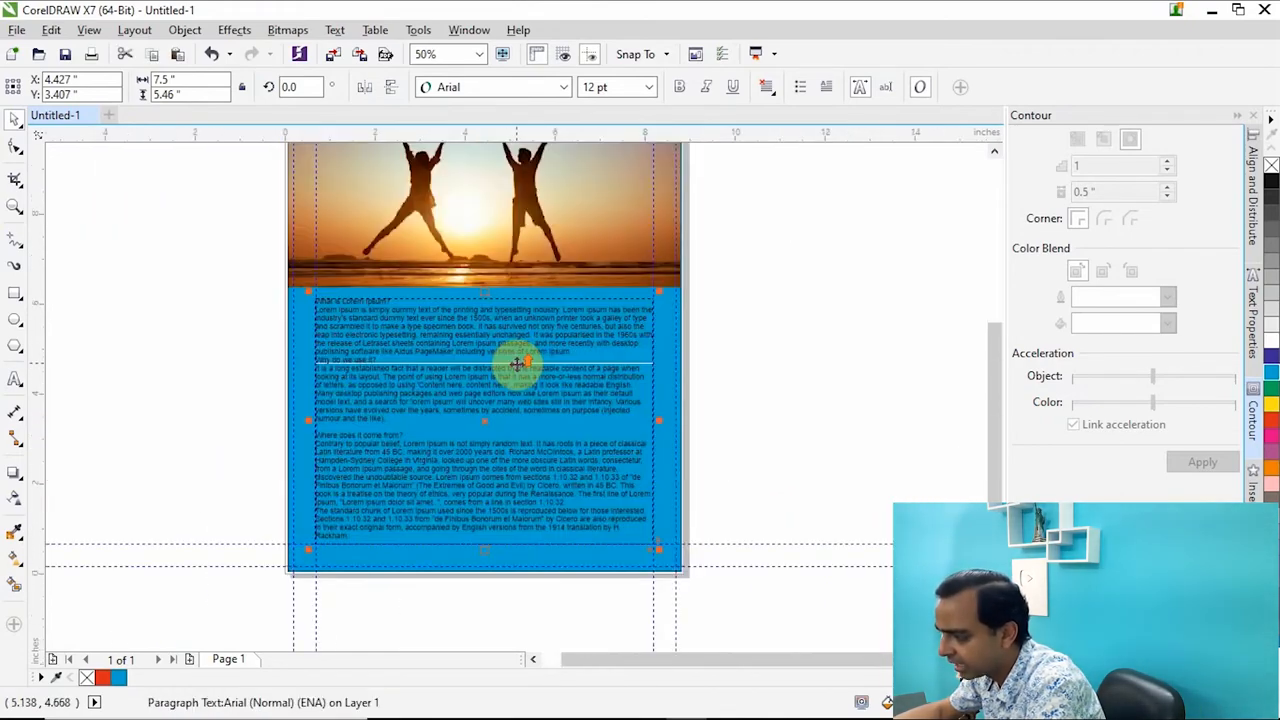
Justify the paragraph text and set its font to Myriad Pro (Normal).
left_click(769, 88)
left_click(815, 192)
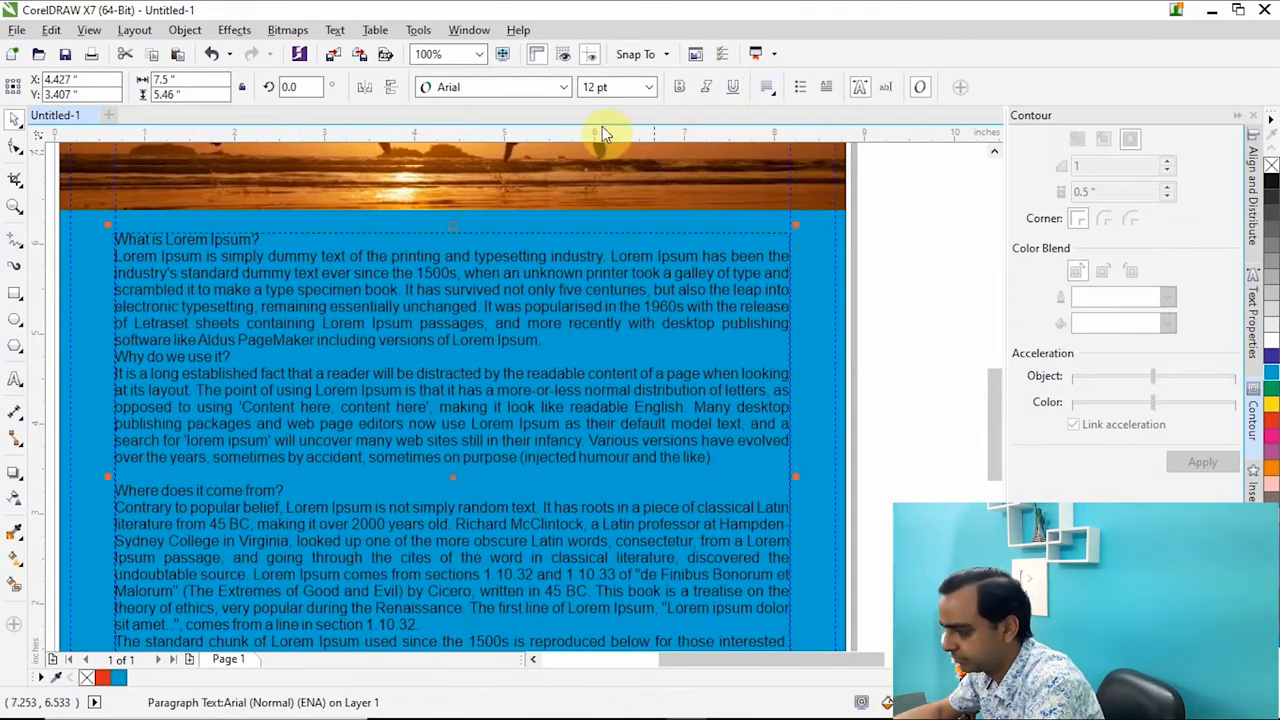
left_click(565, 88)
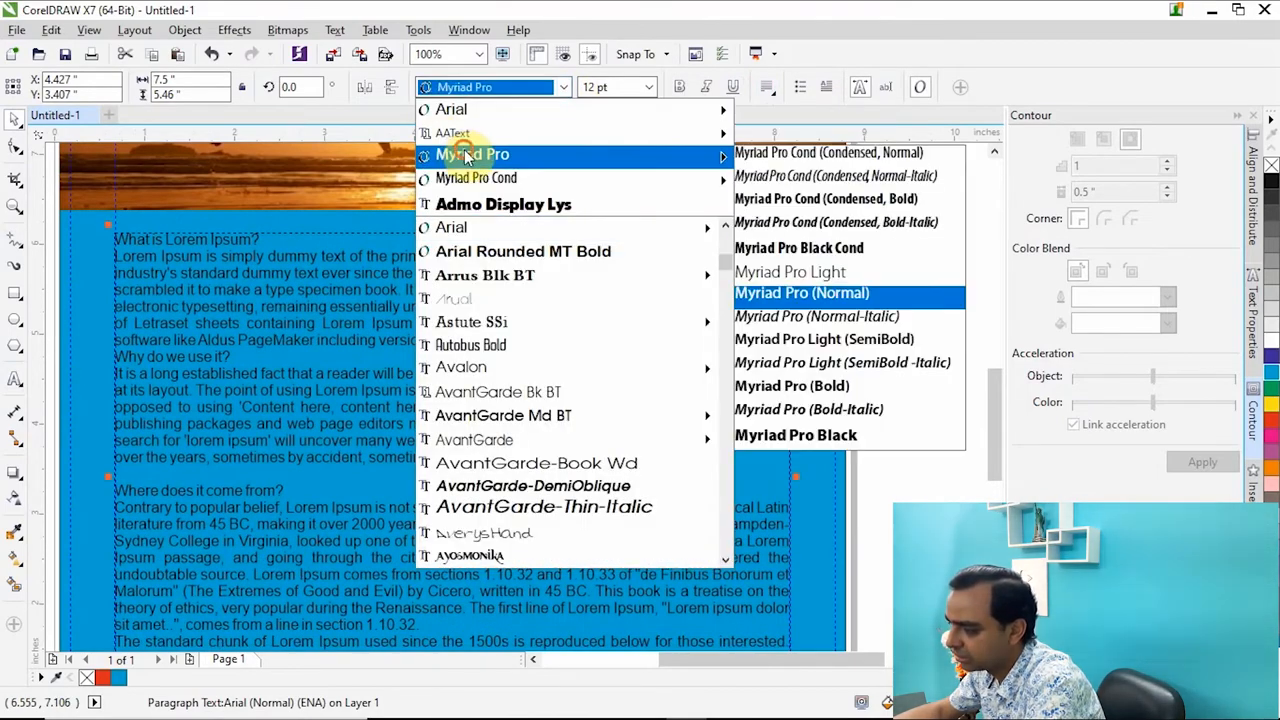
left_click(790, 291)
Colour the paragraph text white and make it bold.
scroll(466, 337, "down", 2)
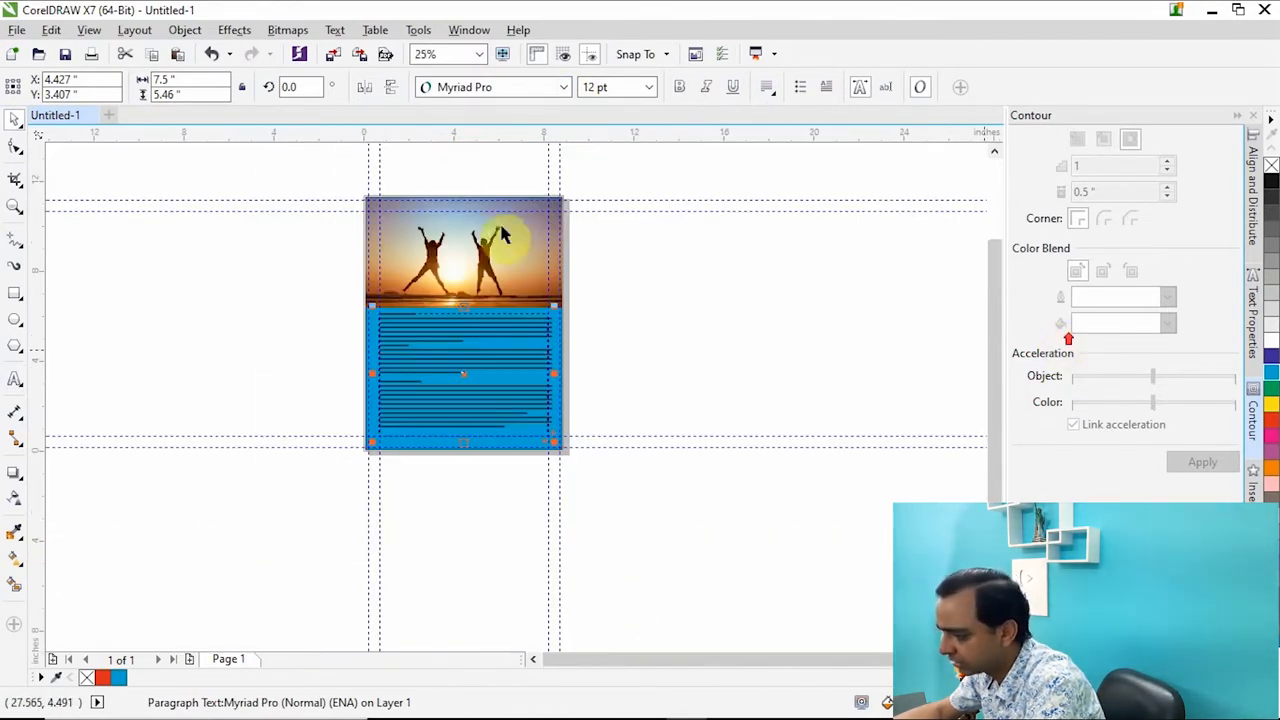
scroll(432, 311, "up", 1)
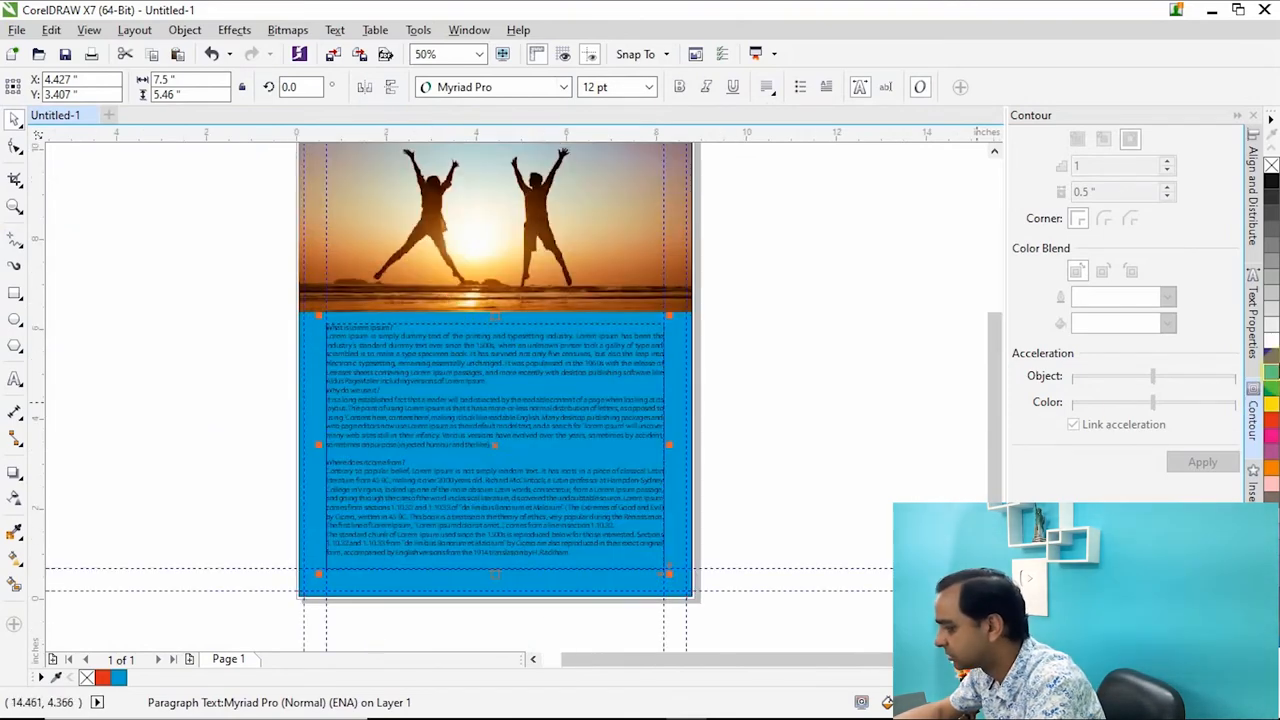
left_click(1273, 345)
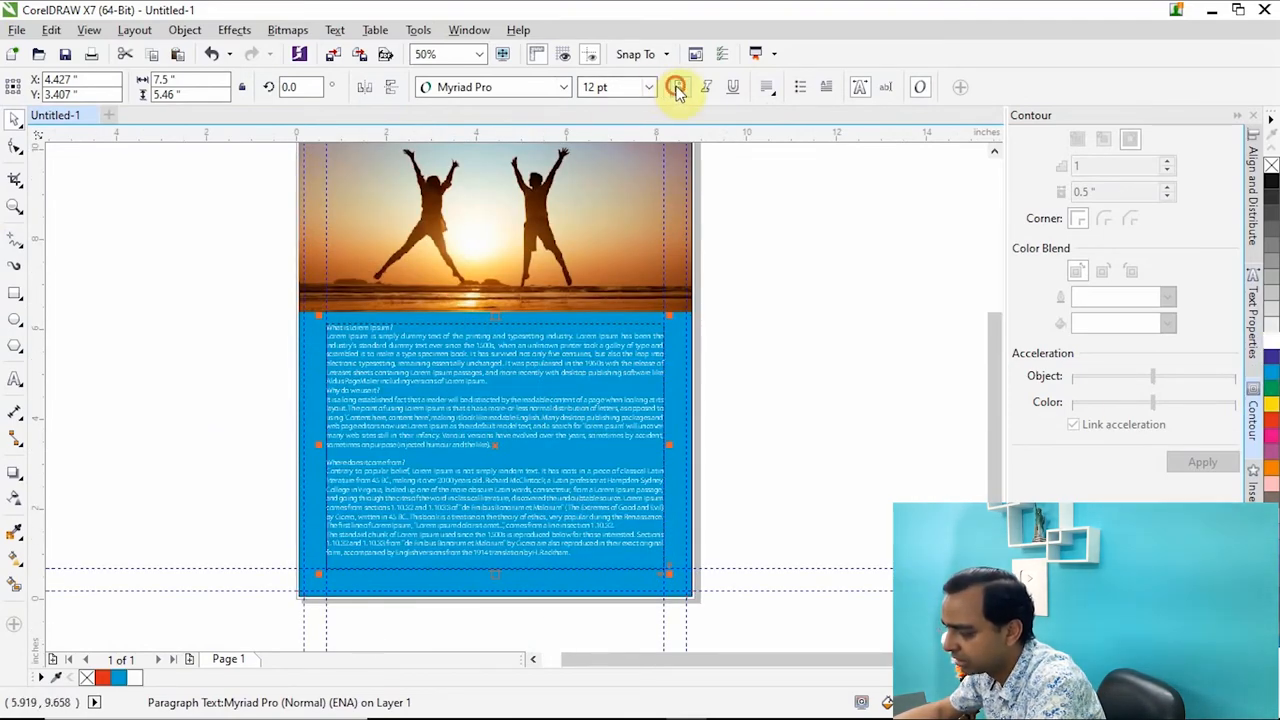
key("ctrl+b")
scroll(508, 562, "up", 2)
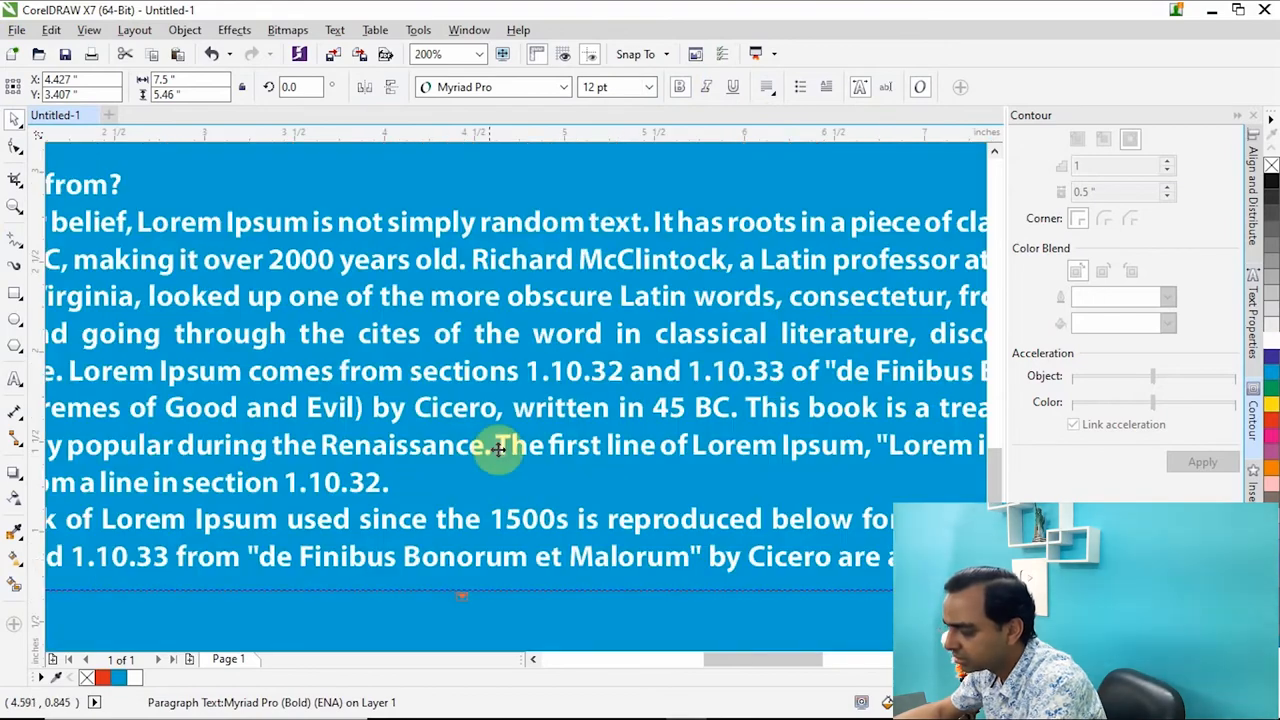
scroll(494, 434, "down", 1)
scroll(485, 430, "down", 1)
scroll(423, 254, "up", 2)
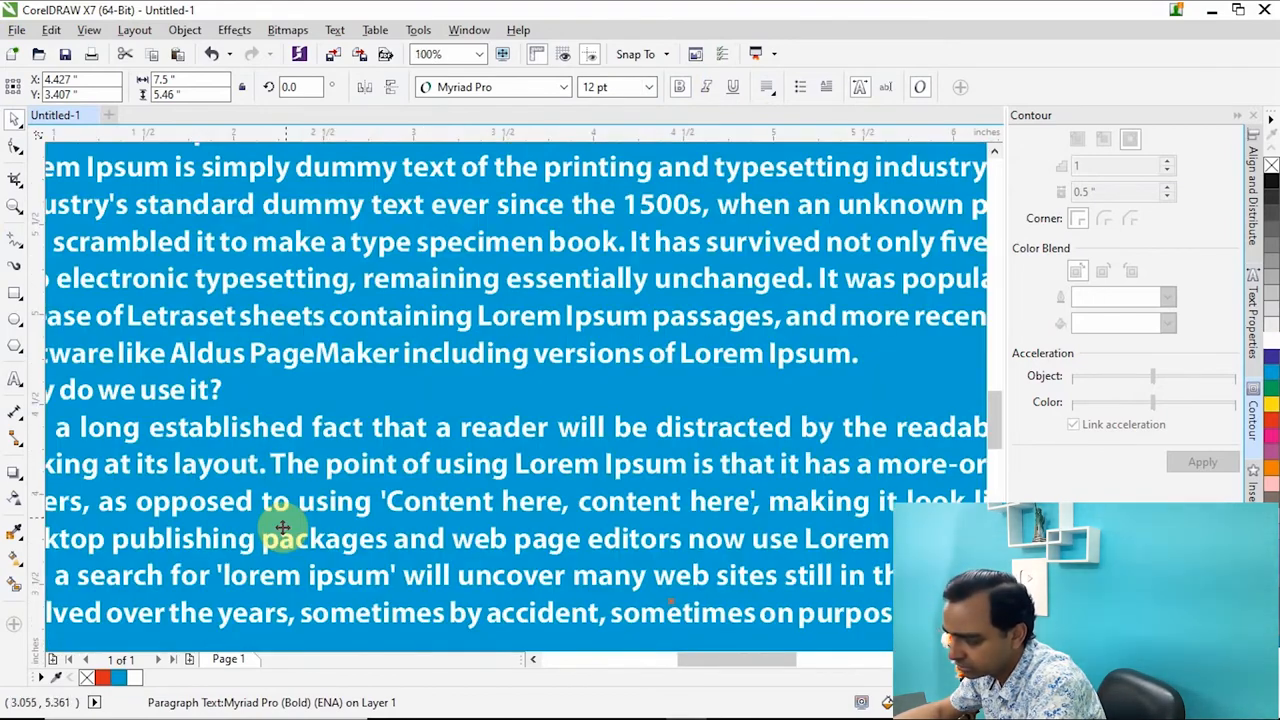
scroll(250, 555, "down", 1)
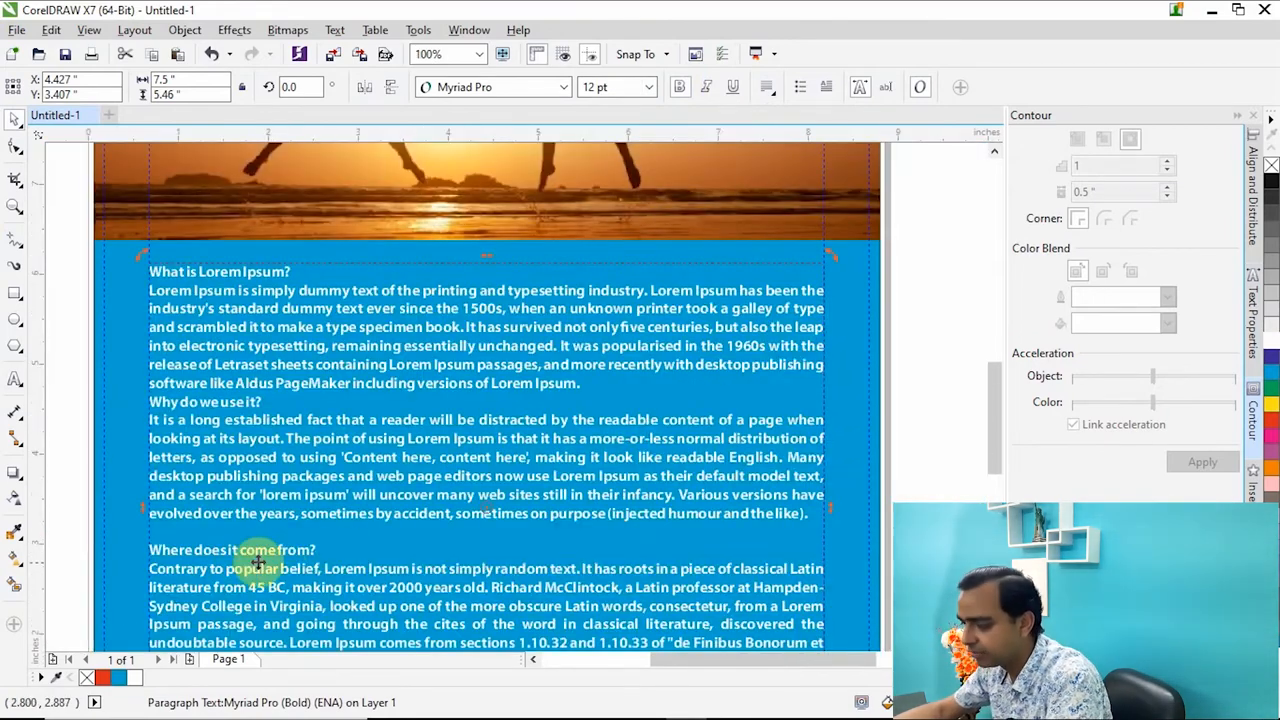
Remove the blank line above the "Where does it come from?" heading and set that heading to 16 pt.
double_click(252, 549)
key("BackSpace")
key("shift+End")
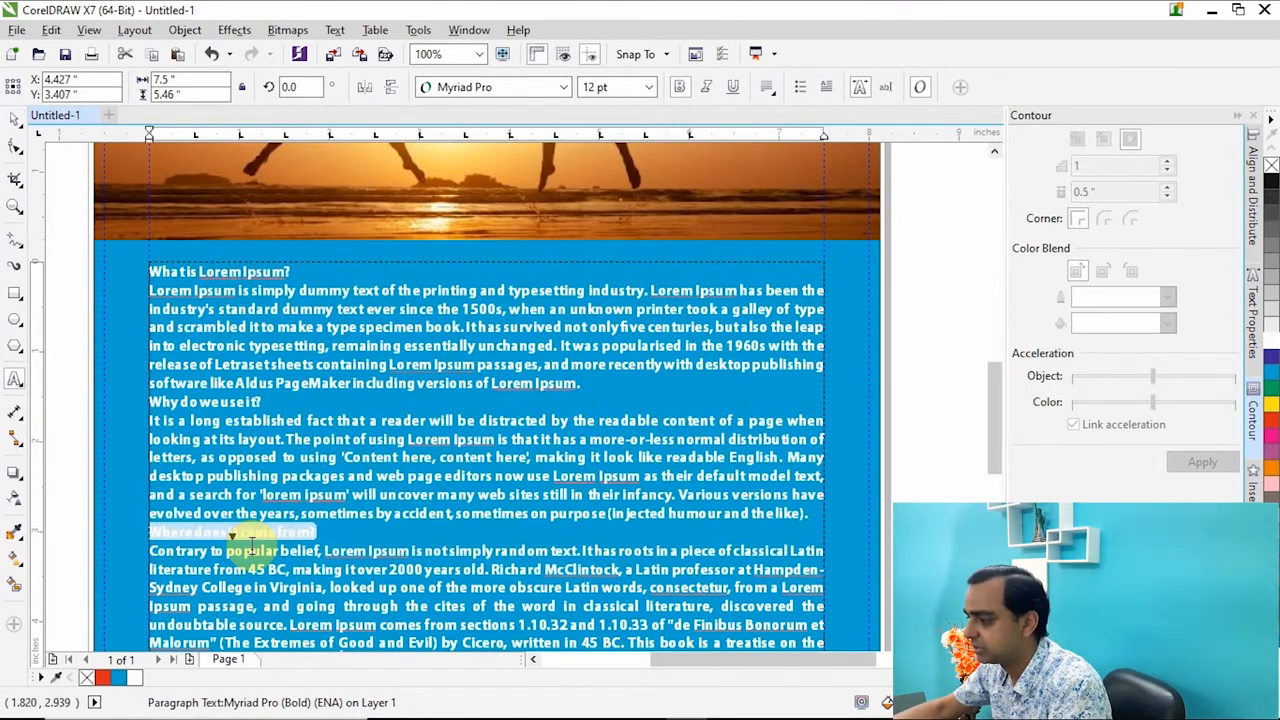
left_click(650, 88)
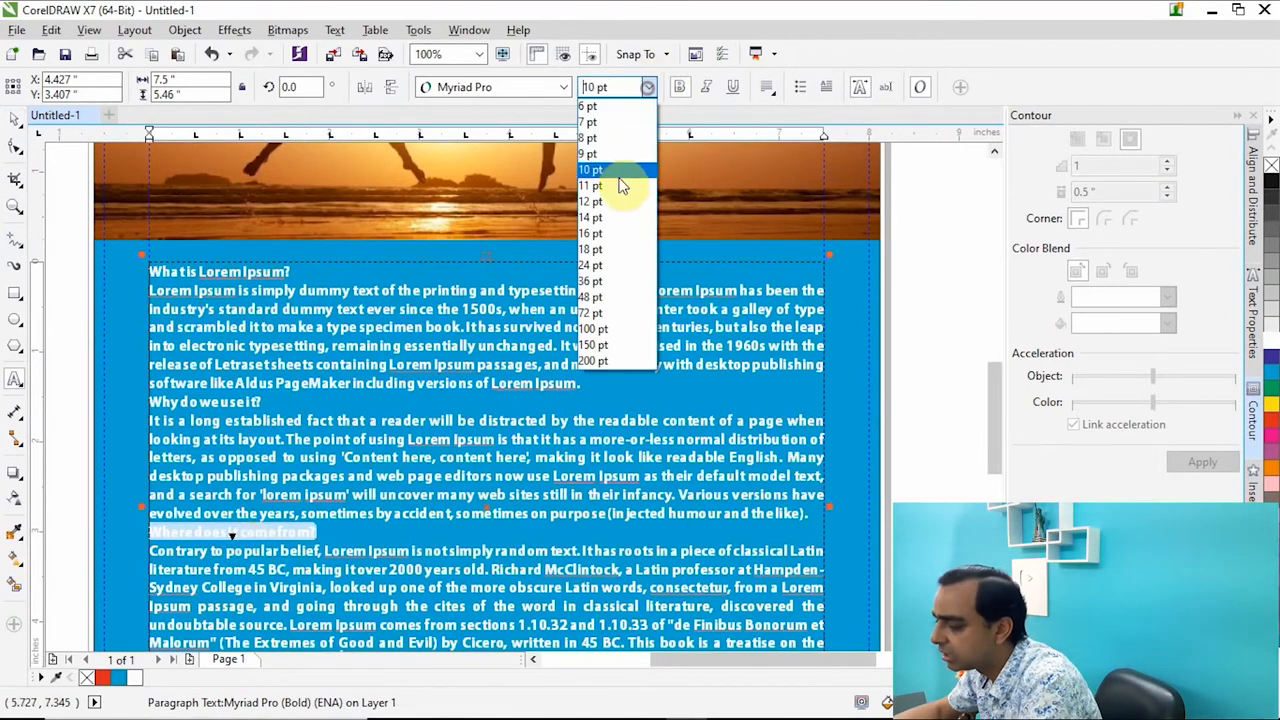
left_click(597, 240)
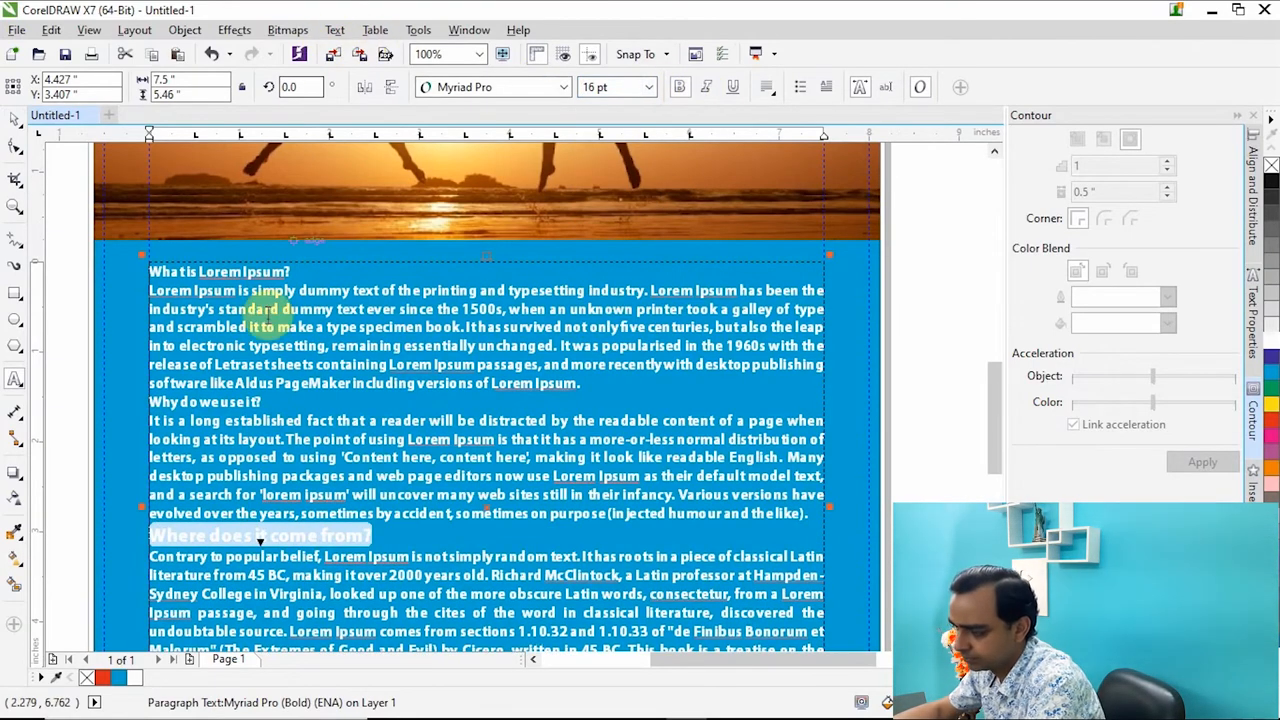
Preview the page full screen and bring the grouped red crop marks to the front of the image and background.
key("F9")
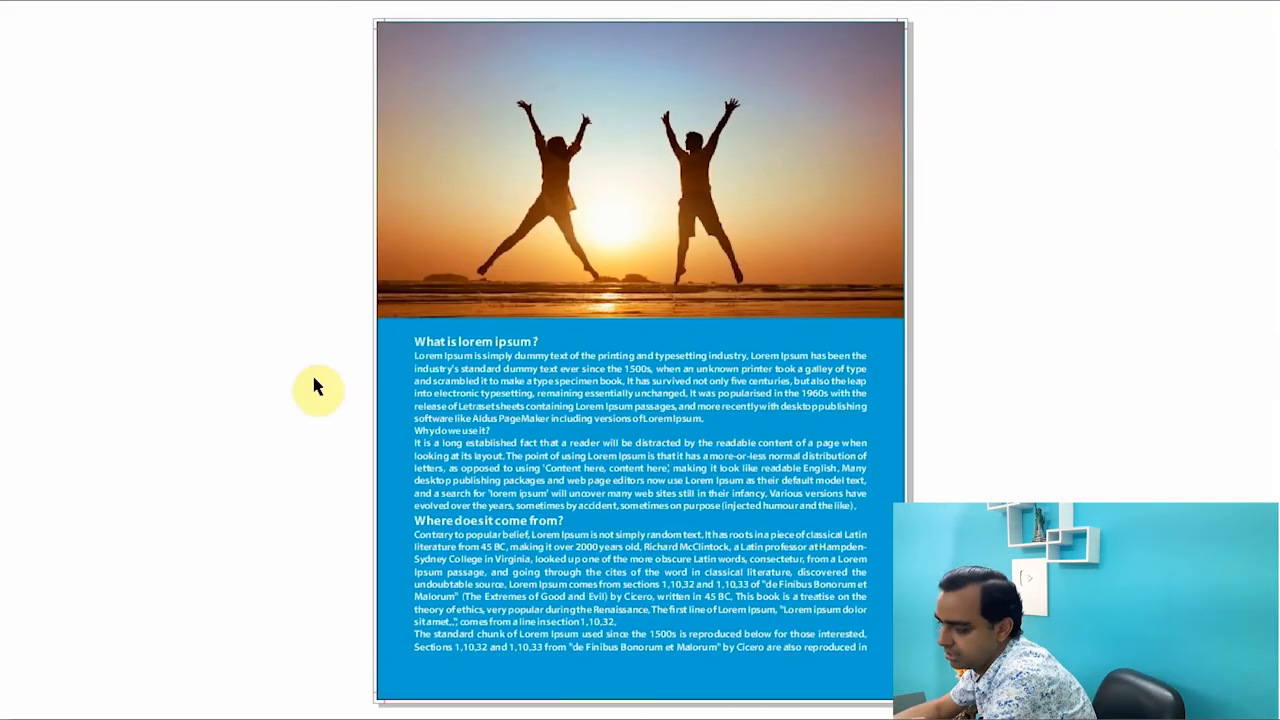
left_click(116, 469)
scroll(334, 160, "up", 5)
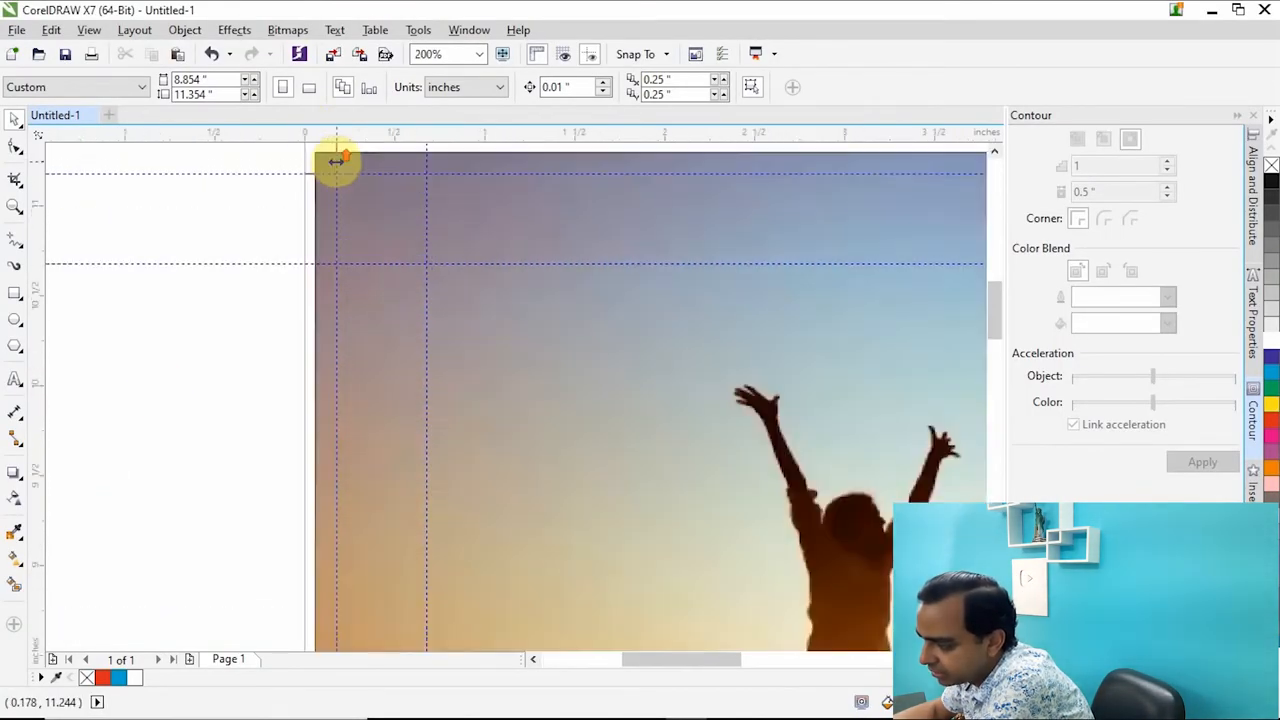
scroll(334, 367, "down", 2)
scroll(314, 277, "up", 2)
left_click_drag(126, 257, 391, 343)
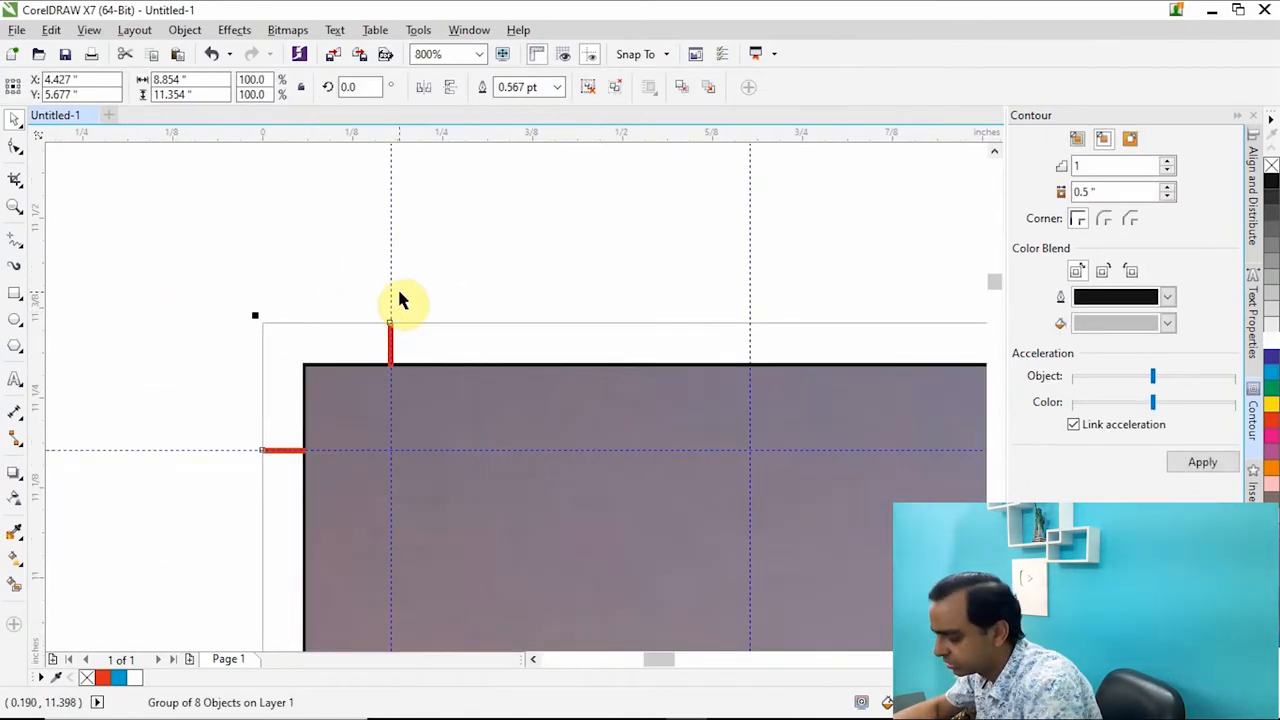
key("shift+Page_Up")
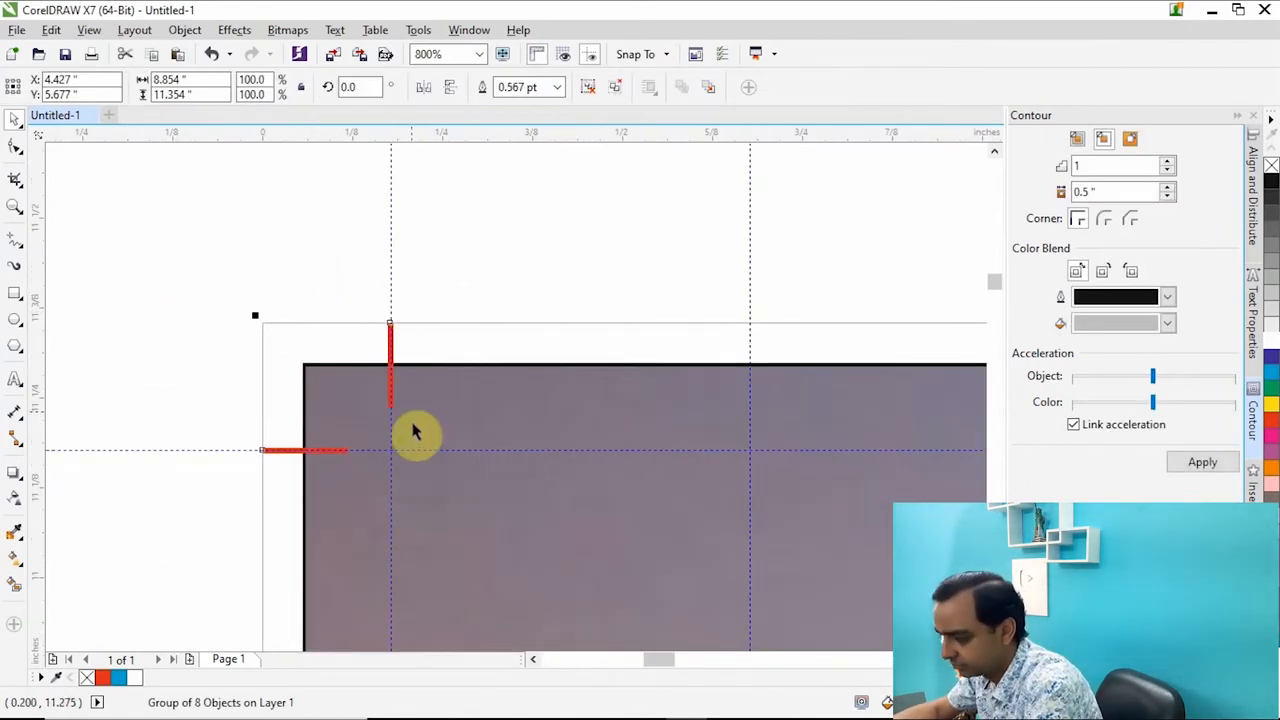
scroll(374, 440, "up", 2)
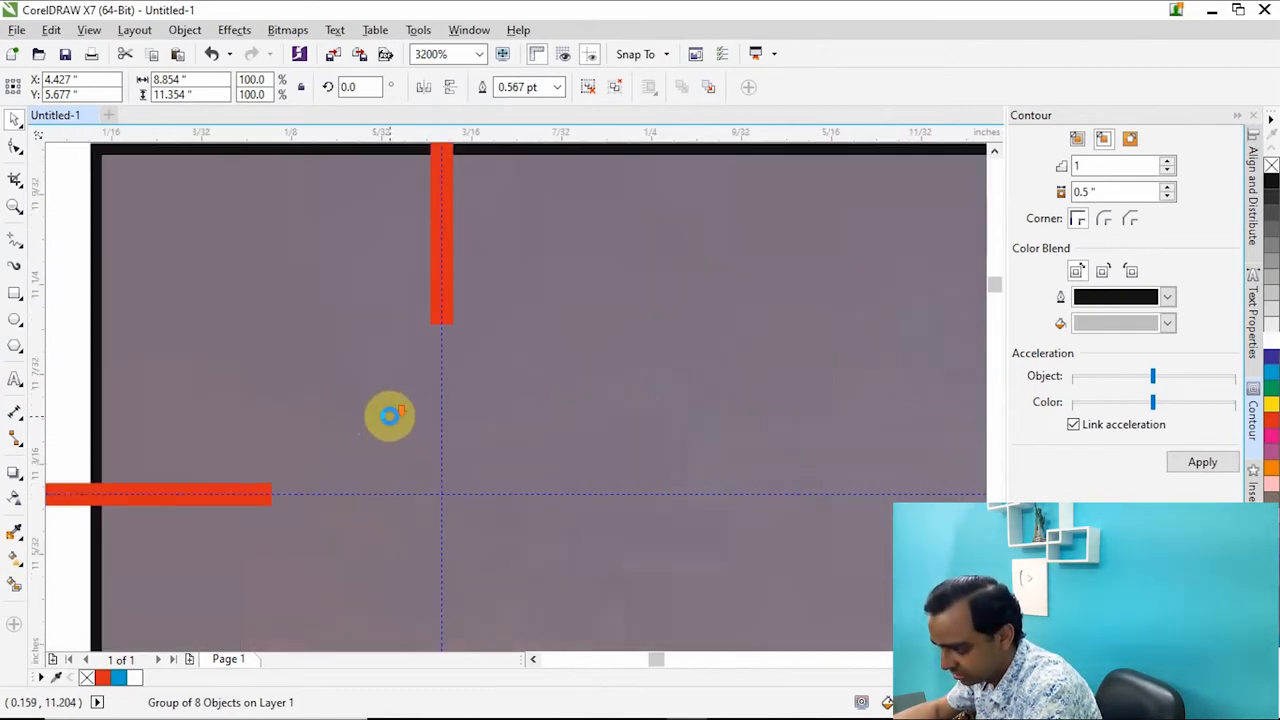
scroll(390, 418, "down", 3)
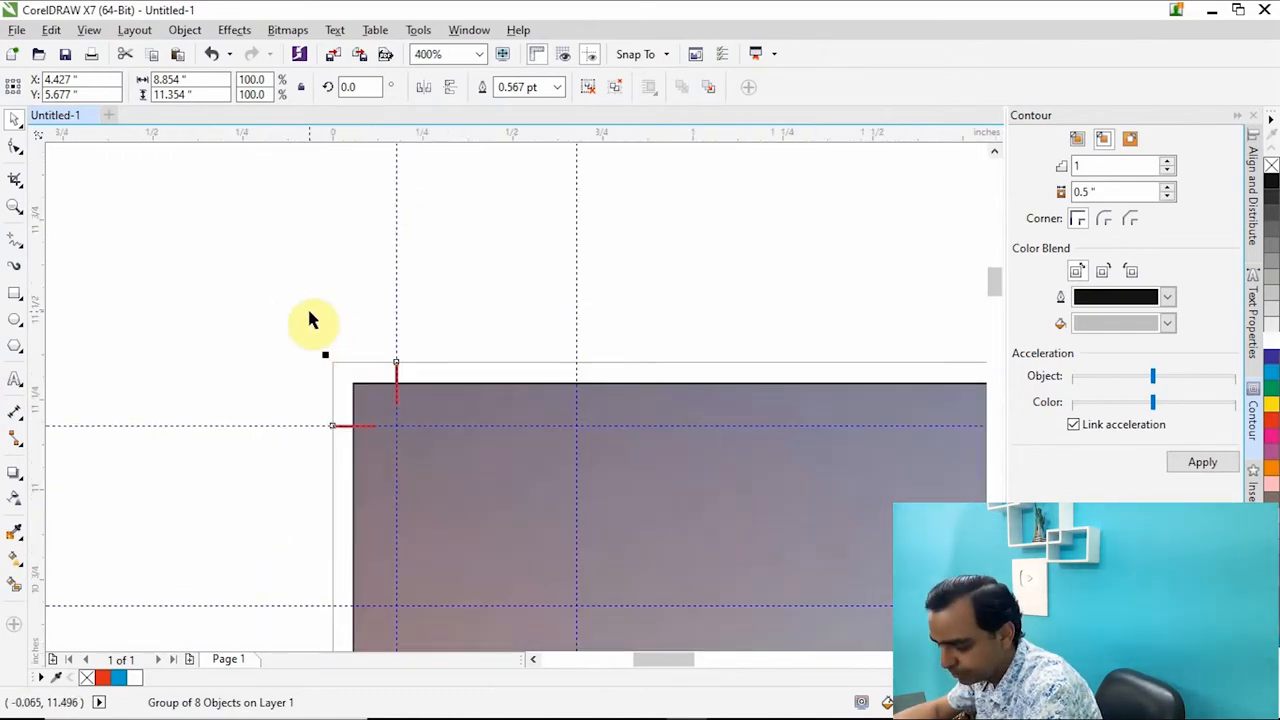
Align the beach image's right edge with the right edge of the blue background rectangle.
key("F4")
scroll(353, 184, "up", 4)
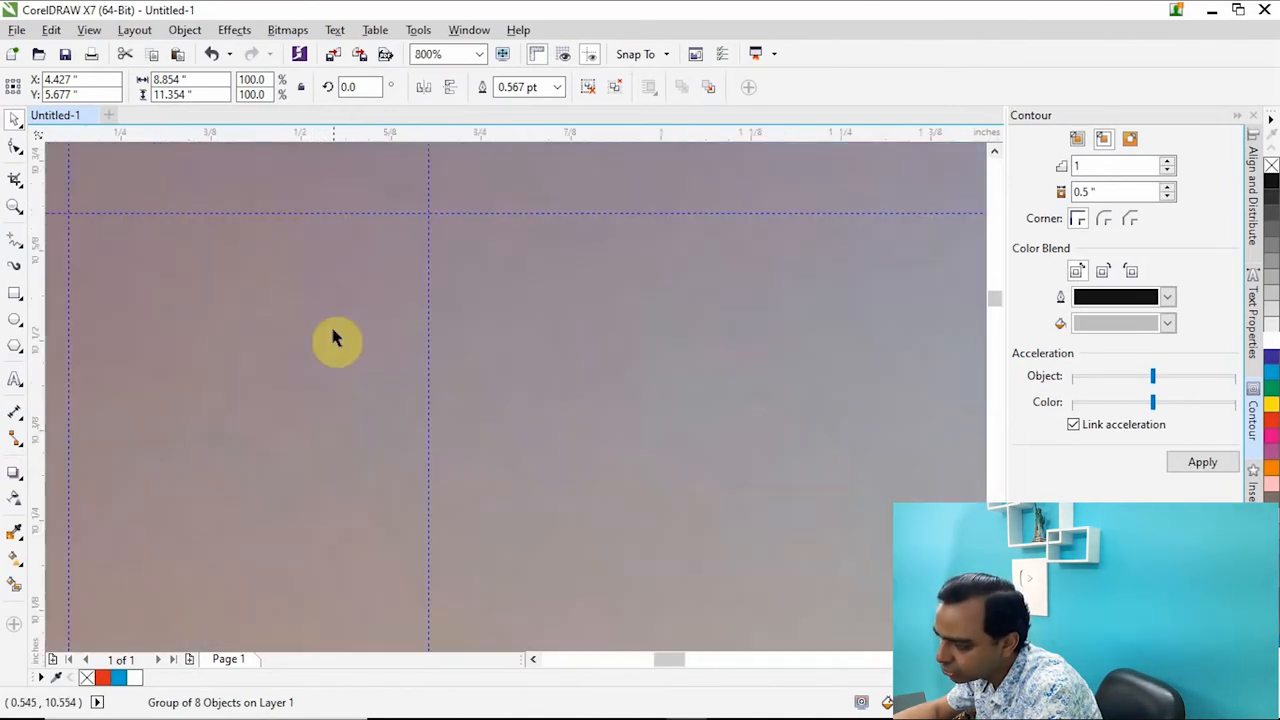
scroll(335, 335, "down", 3)
scroll(285, 238, "up", 3)
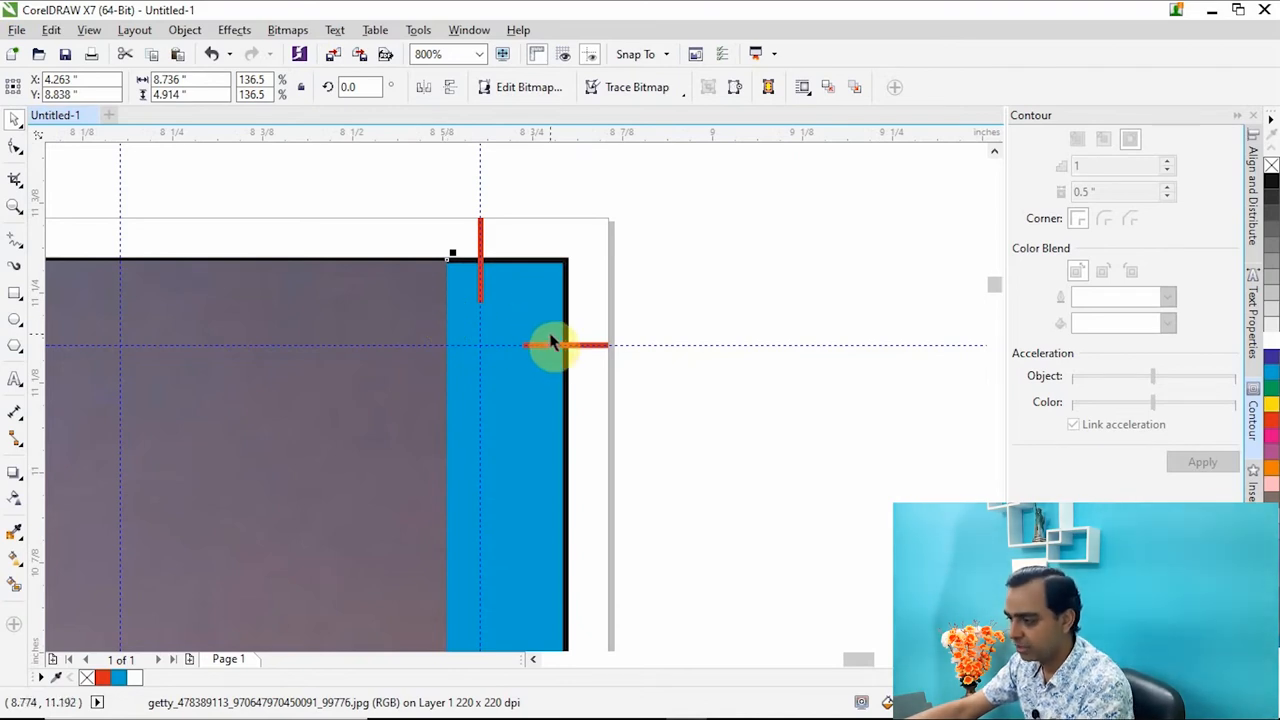
left_click(544, 292, "shift")
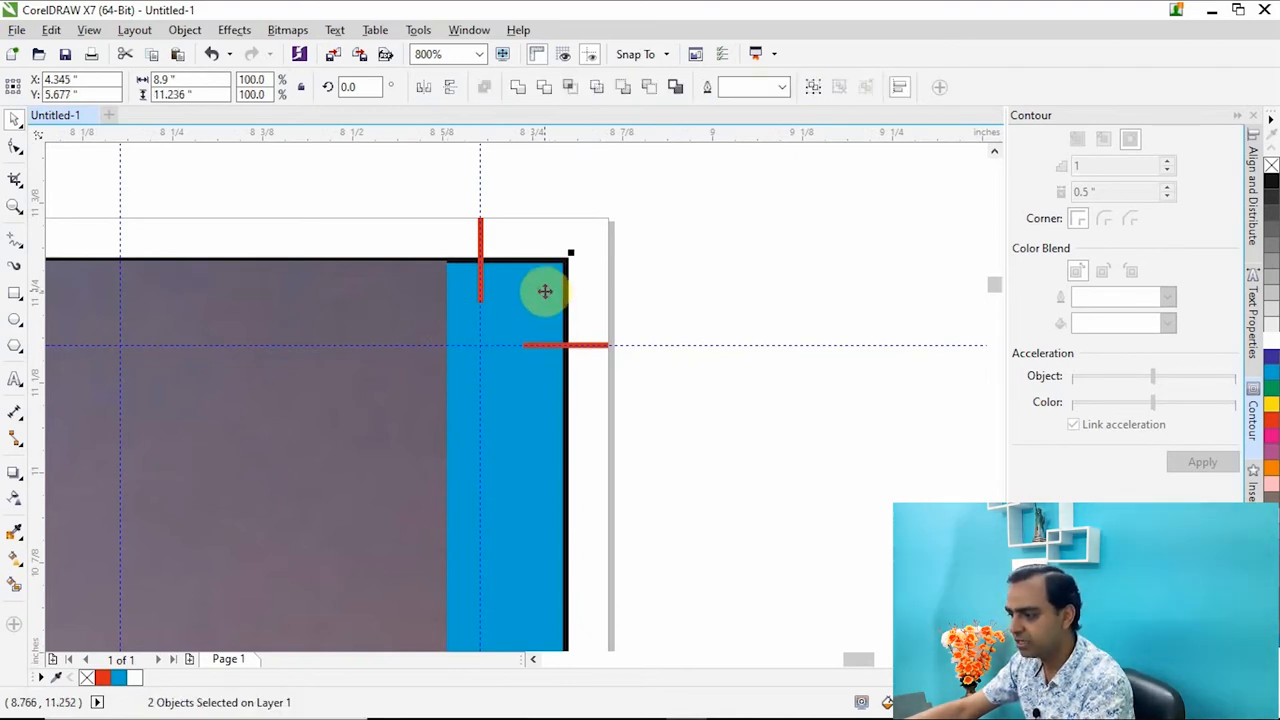
key("r")
left_click(718, 282)
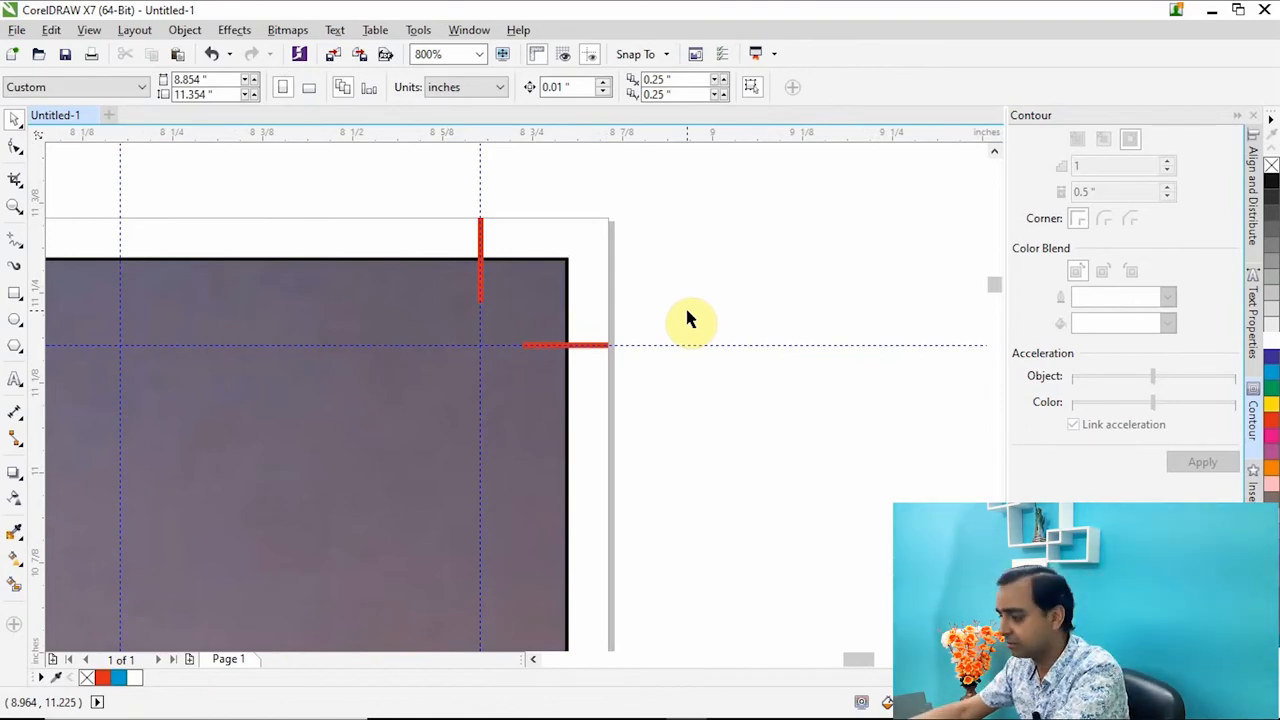
key("F4")
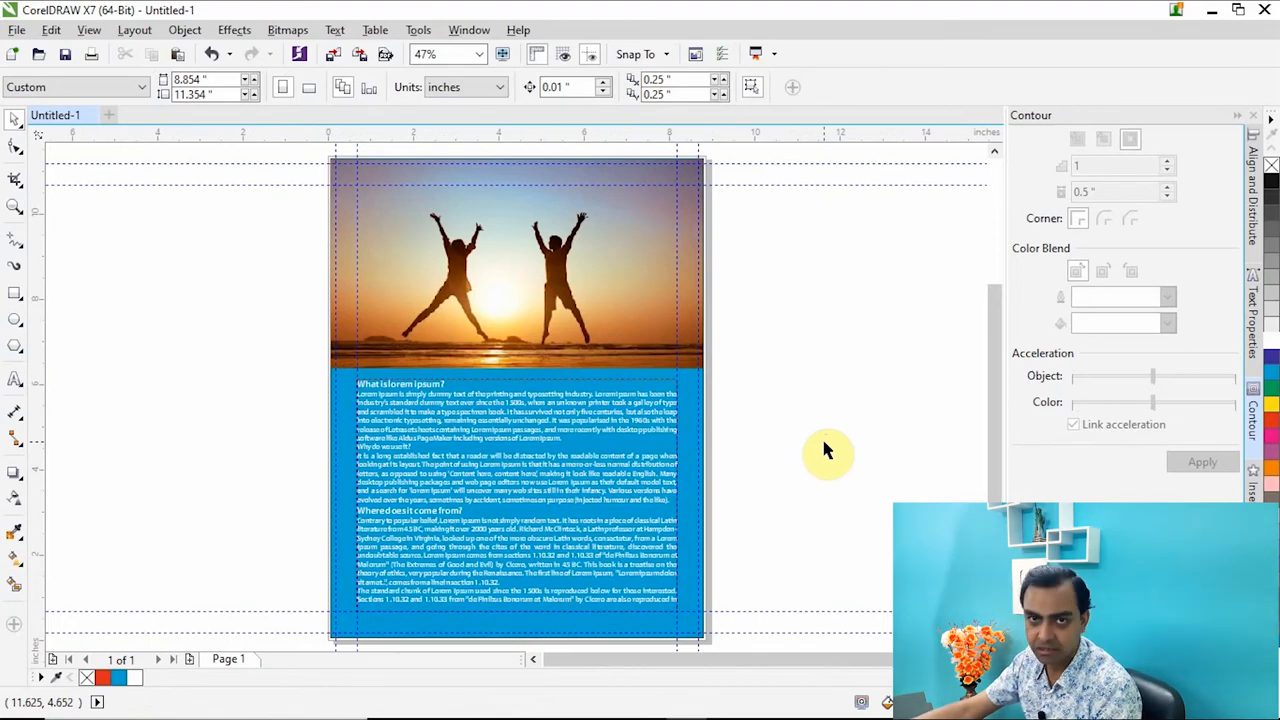
scroll(790, 397, "down", 2)
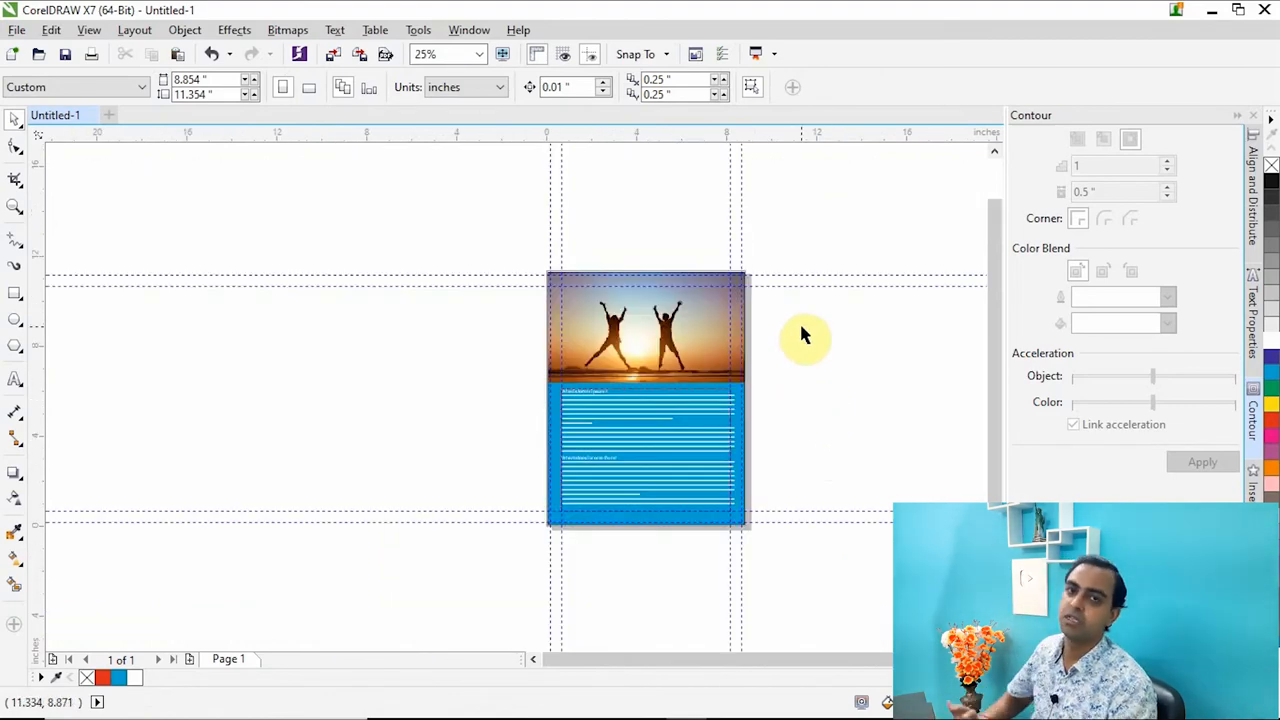